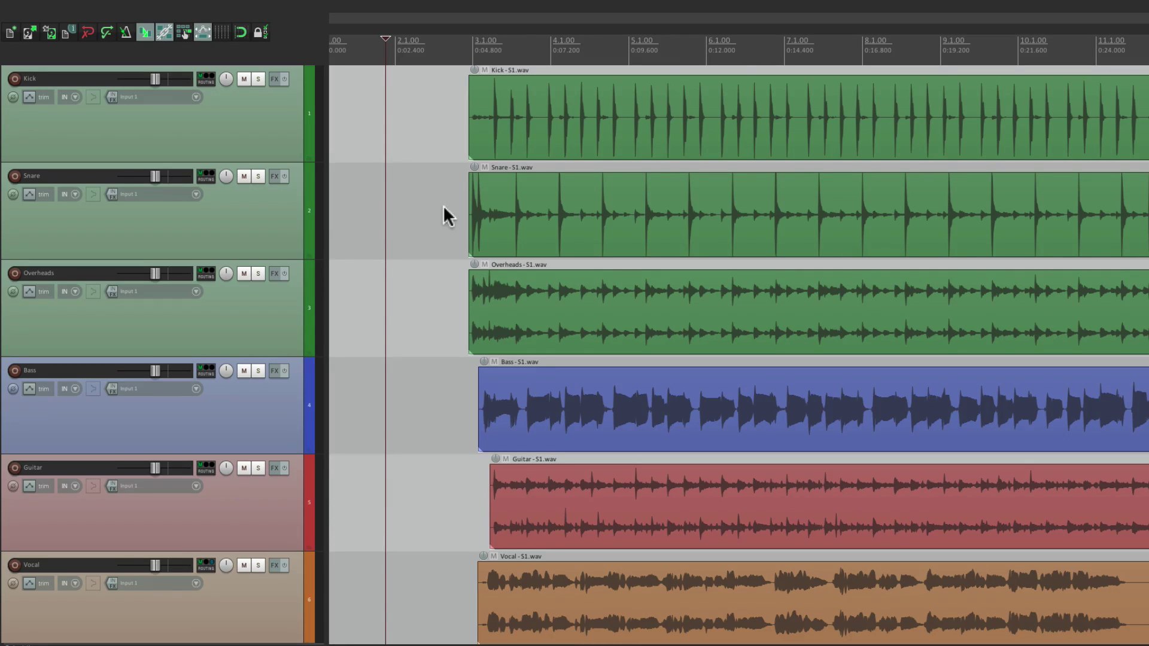
Insert an empty item on the Kick track over a time range before the audio
{"action": "scroll", "coordinate": [362, 128], "scroll_direction": "left", "scroll_amount": 1}
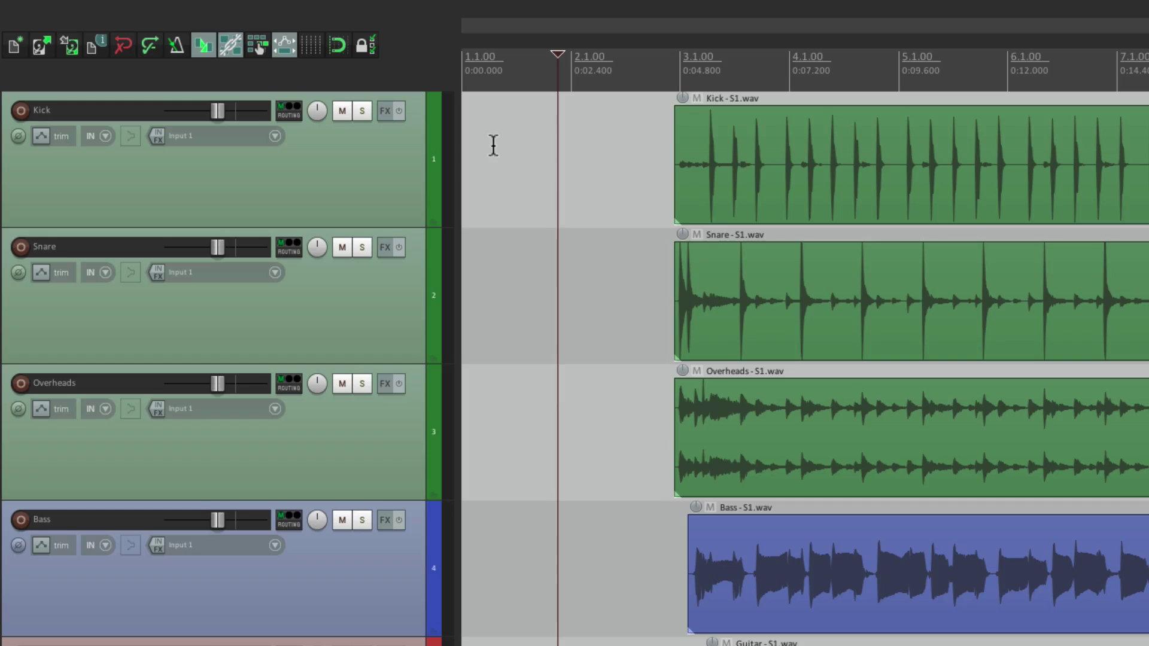
{"action": "left_click_drag", "start_coordinate": [491, 143], "coordinate": [647, 150]}
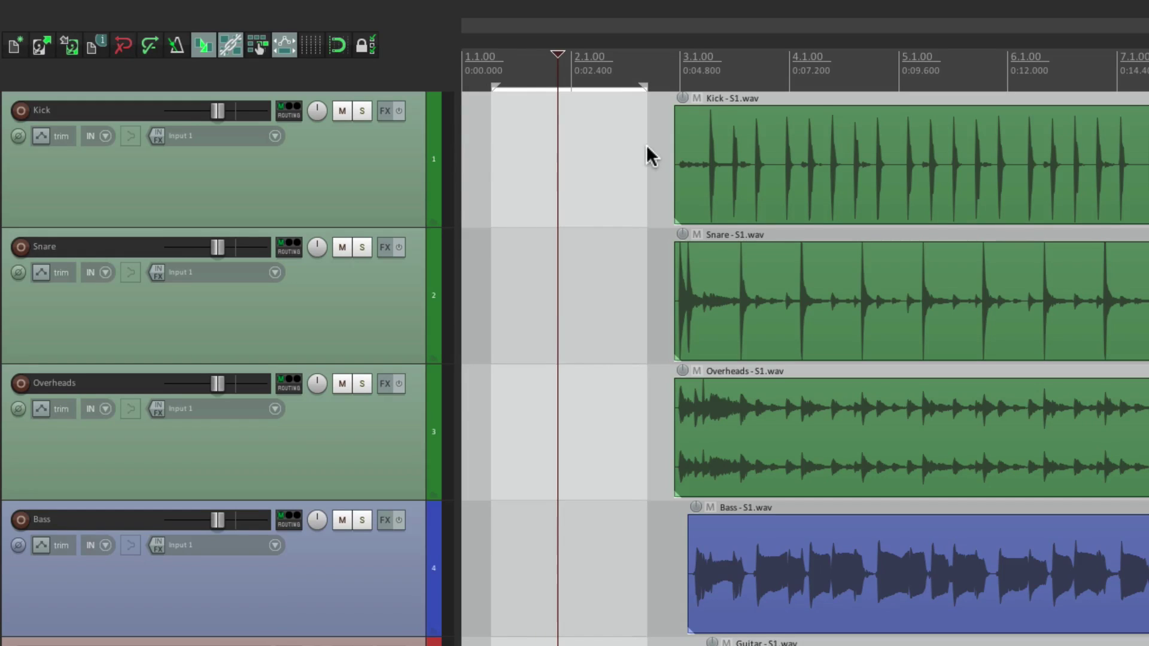
{"action": "left_click", "coordinate": [356, 158]}
{"action": "mouse_move", "coordinate": [334, 2]}
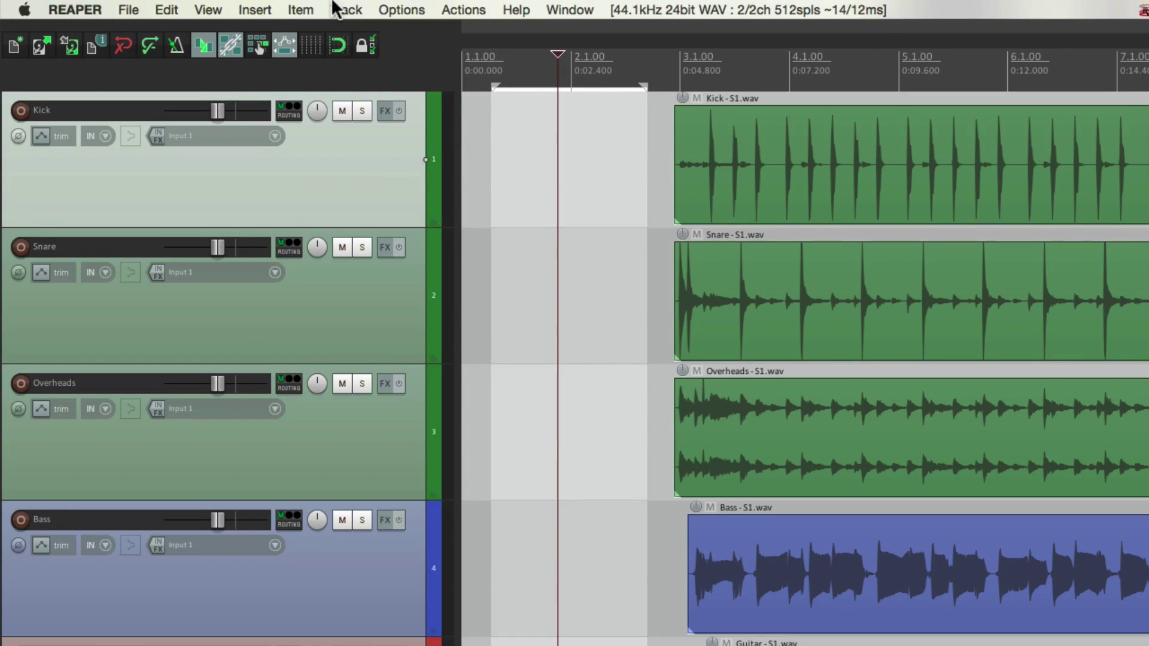
{"action": "left_click", "coordinate": [264, 3]}
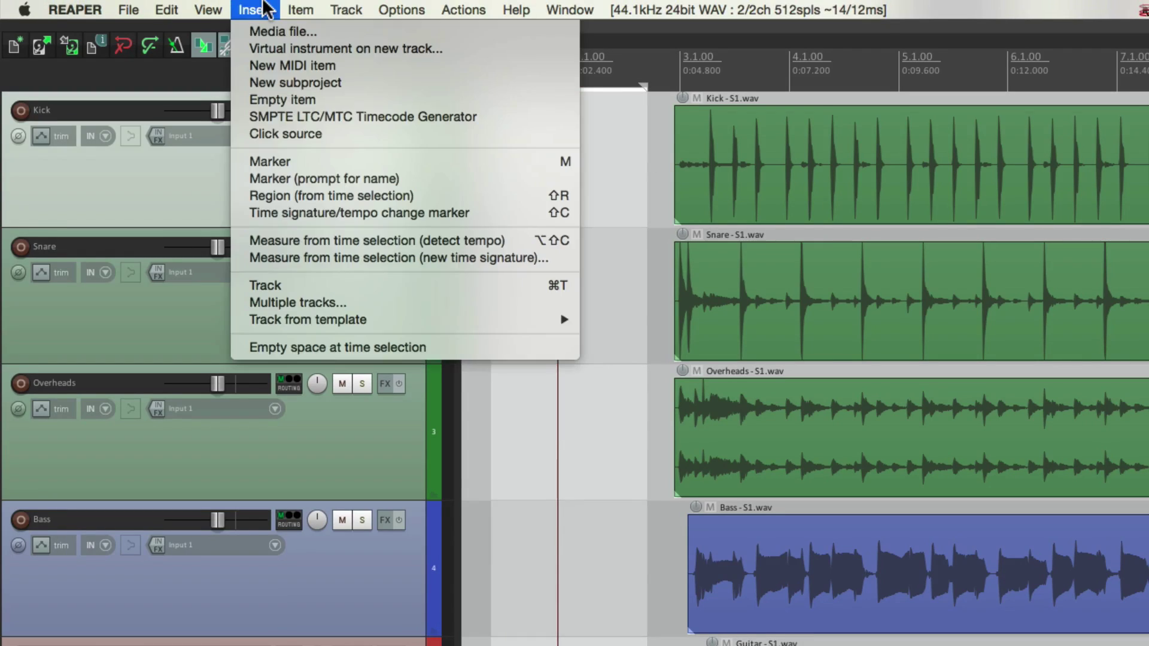
{"action": "left_click", "coordinate": [244, 98]}
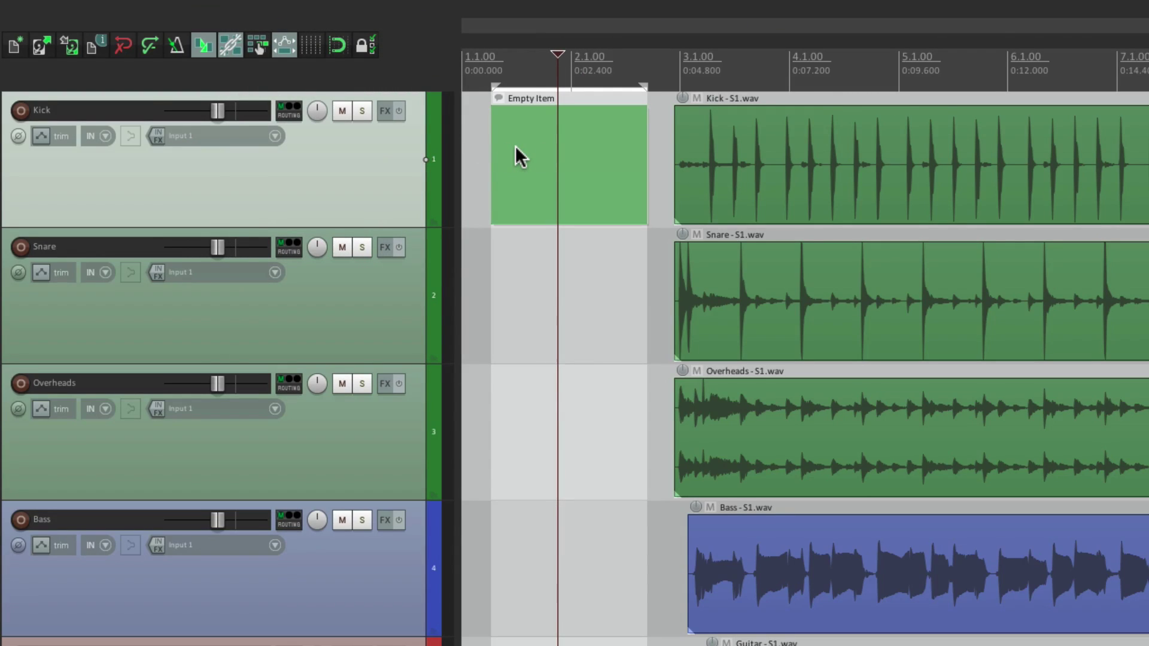
Give the new empty item the note text 'Kick'
{"action": "key", "text": "Escape"}
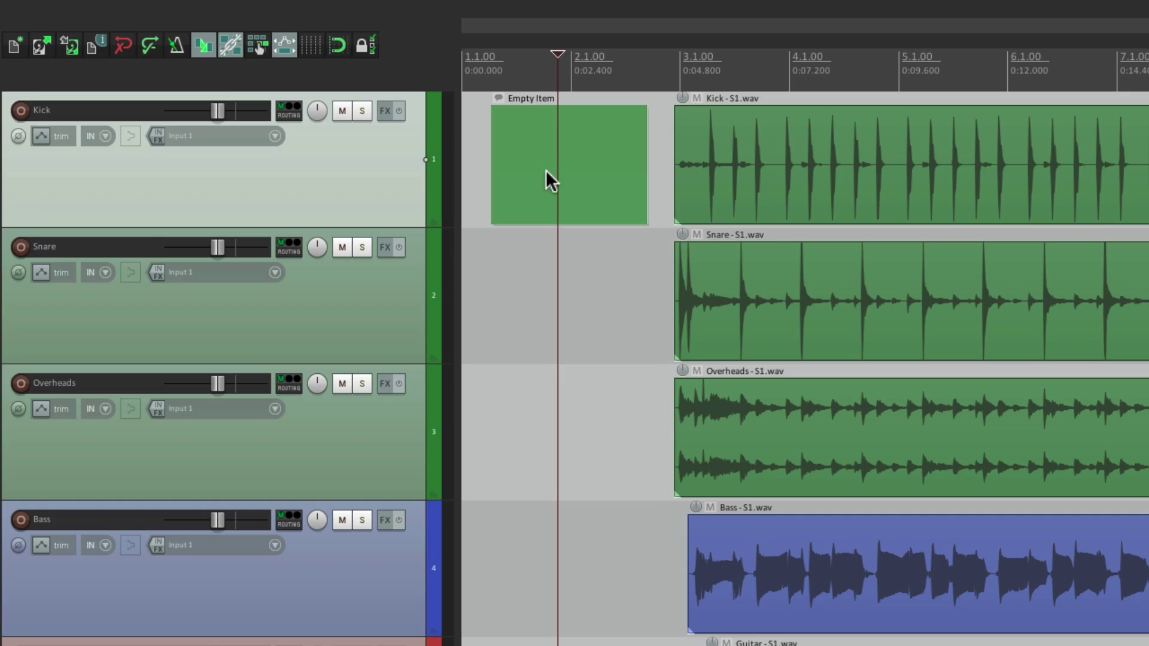
{"action": "double_click", "coordinate": [539, 168]}
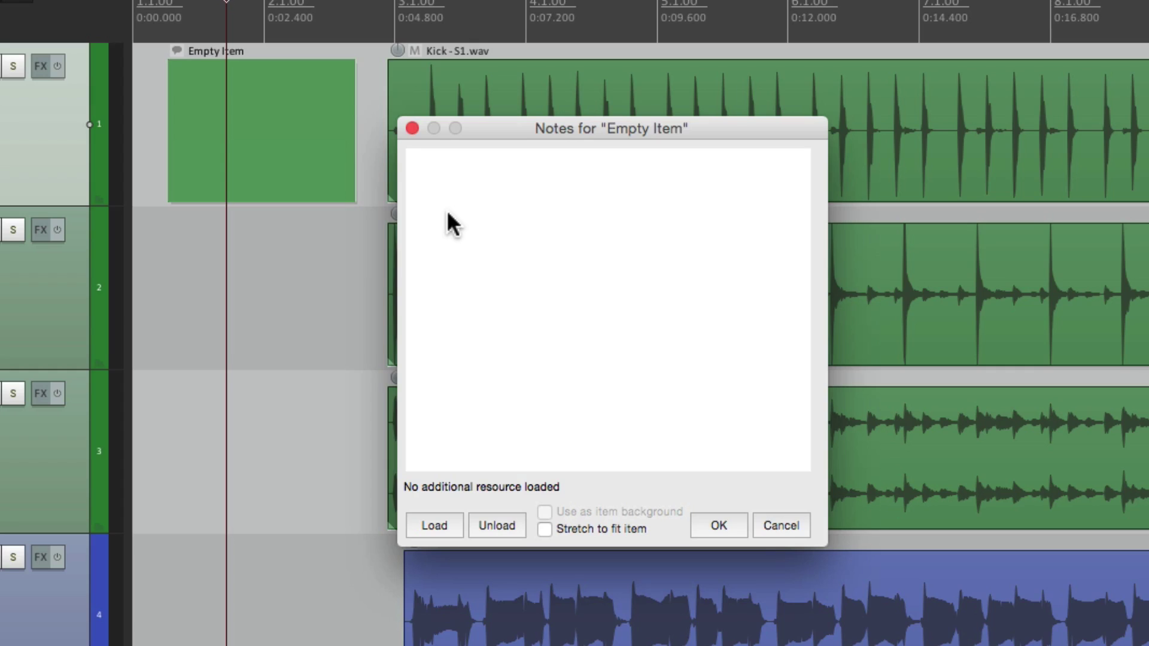
{"action": "type", "text": "Kick"}
{"action": "key", "text": "Return"}
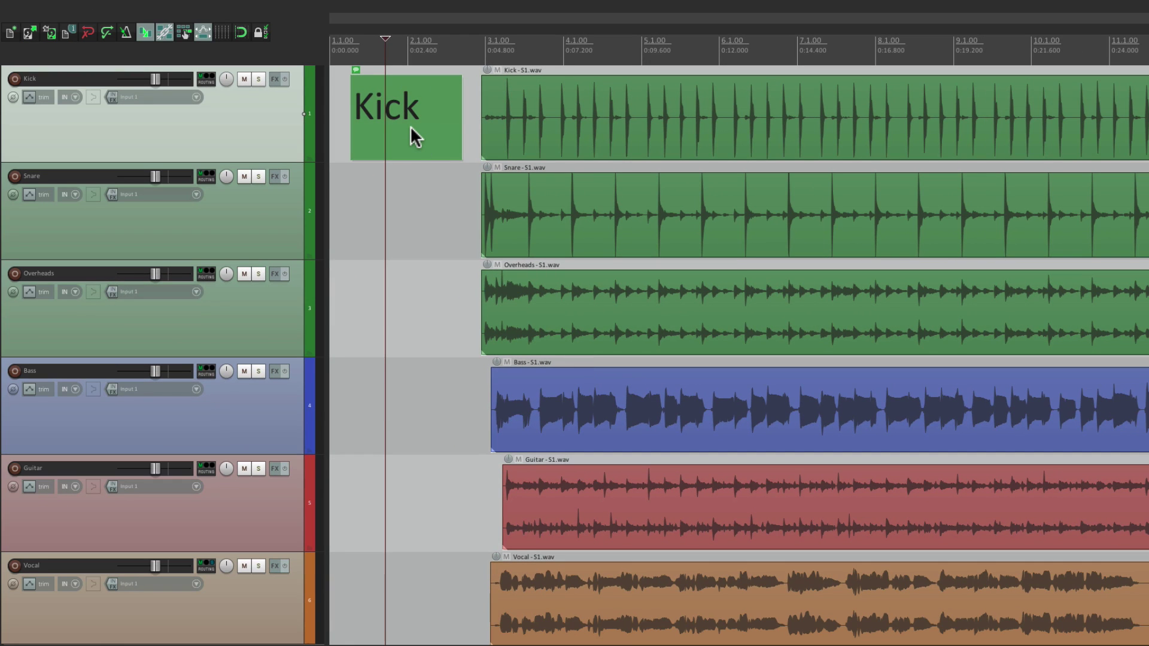
Ctrl-drag copies of the Kick note item onto the five tracks below it
{"action": "scroll", "coordinate": [428, 231], "scroll_direction": "up", "scroll_amount": 4}
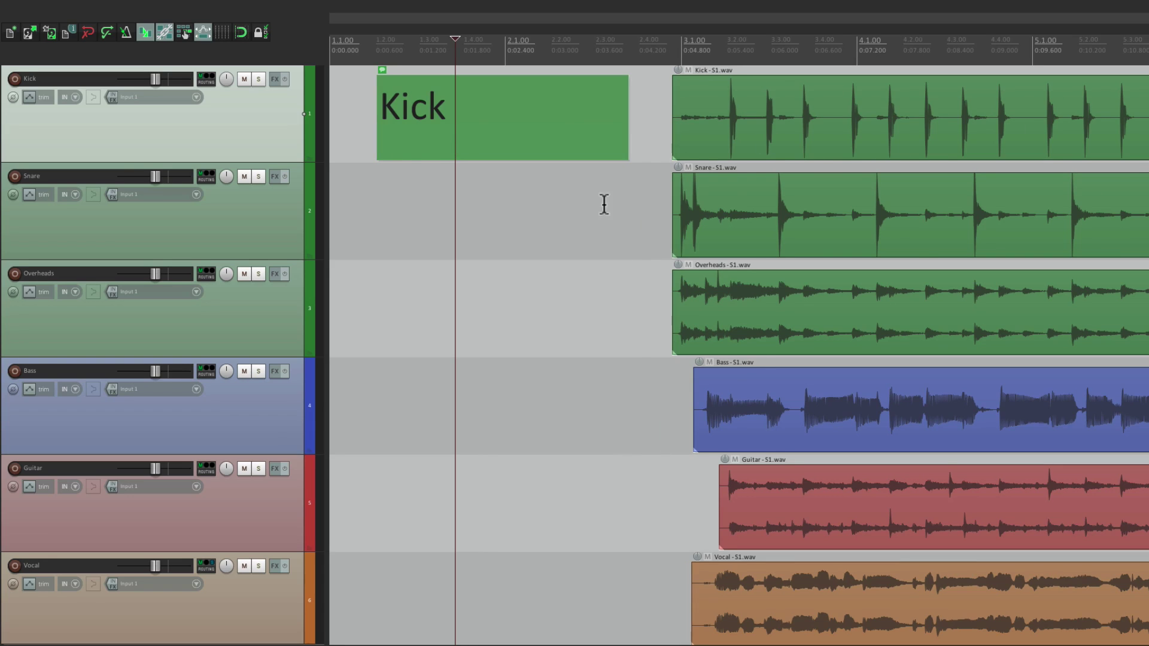
{"action": "scroll", "coordinate": [526, 222], "scroll_direction": "down", "scroll_amount": 4}
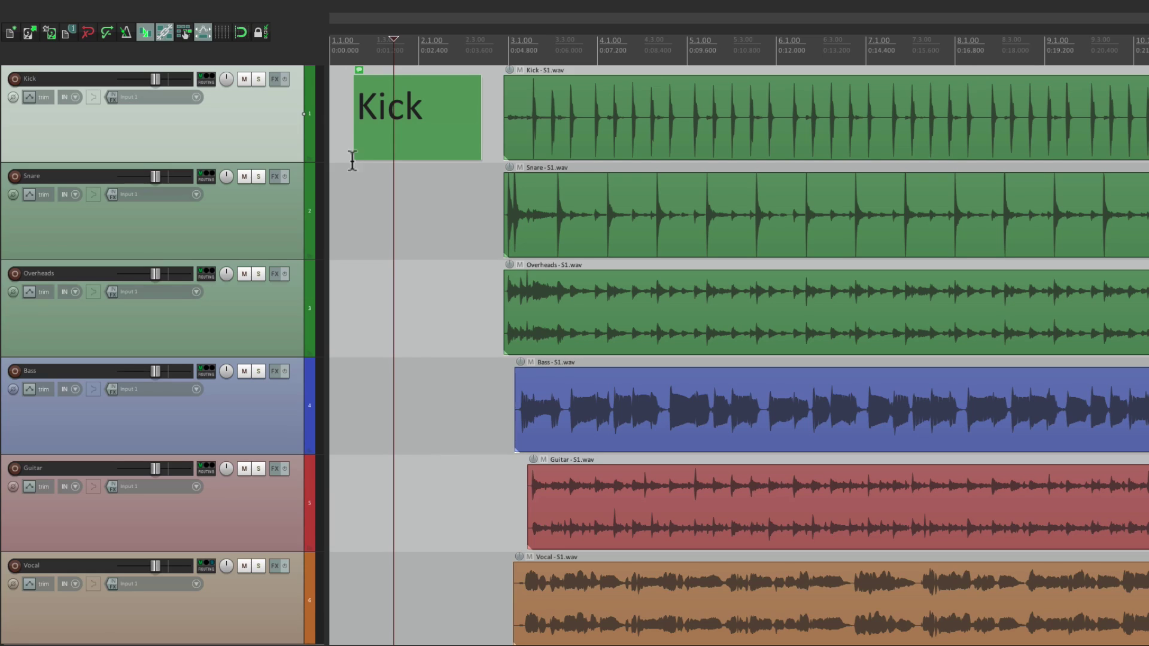
{"action": "left_click", "coordinate": [337, 117]}
{"action": "left_click_drag", "start_coordinate": [413, 106], "coordinate": [428, 567]}
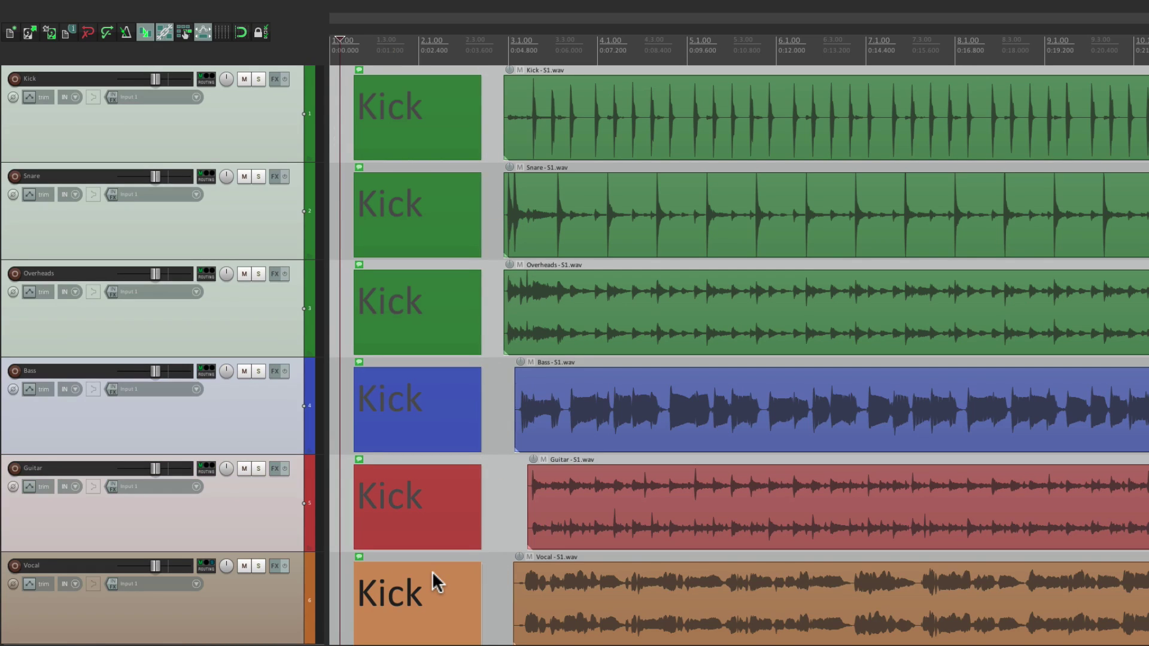
Relabel the copies on the Snare, Overheads and Bass tracks with those track names
{"action": "double_click", "coordinate": [392, 203]}
{"action": "type", "text": "snare"}
{"action": "key", "text": "Return"}
{"action": "double_click", "coordinate": [414, 315]}
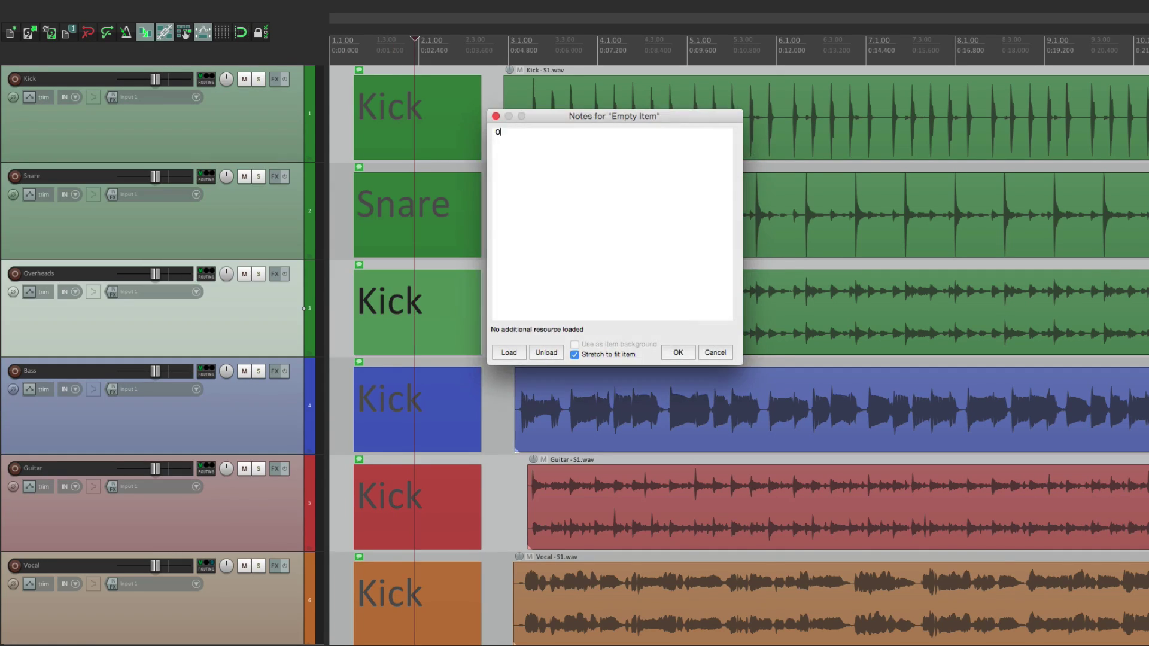
{"action": "type", "text": "Overheads"}
{"action": "key", "text": "Return"}
{"action": "double_click", "coordinate": [419, 435]}
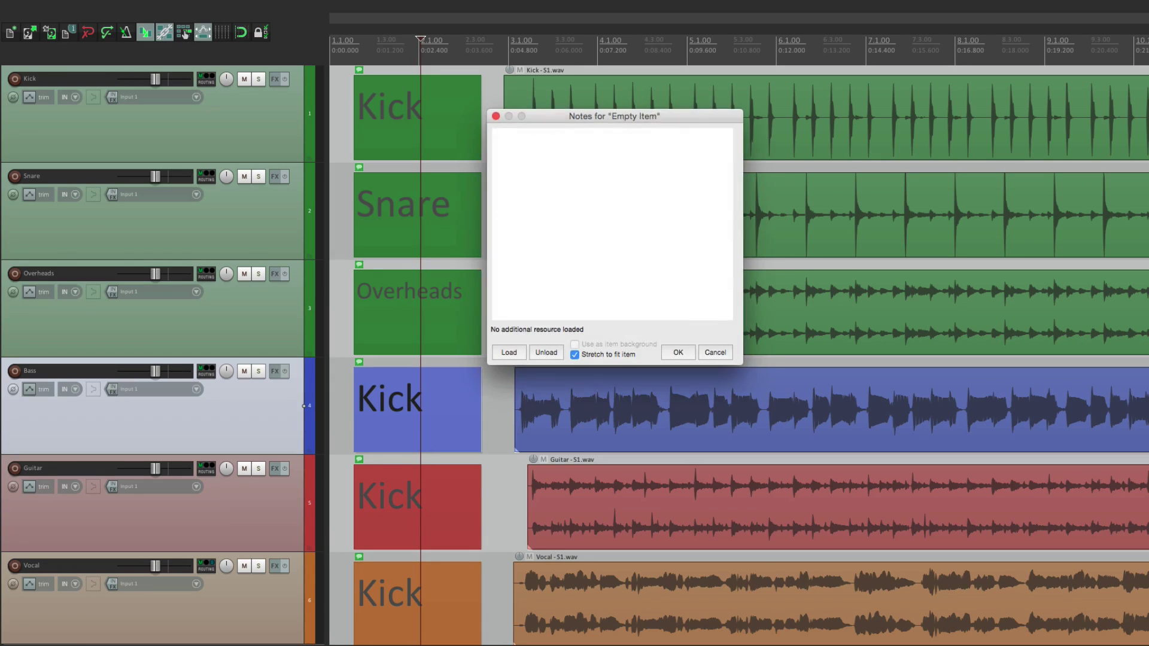
{"action": "type", "text": "Bass"}
{"action": "key", "text": "Return"}
Relabel the Guitar and Vocal track copies as 'Guitar' and 'Vocal'
{"action": "double_click", "coordinate": [423, 531]}
{"action": "type", "text": "Guitar"}
{"action": "key", "text": "Return"}
{"action": "double_click", "coordinate": [425, 610]}
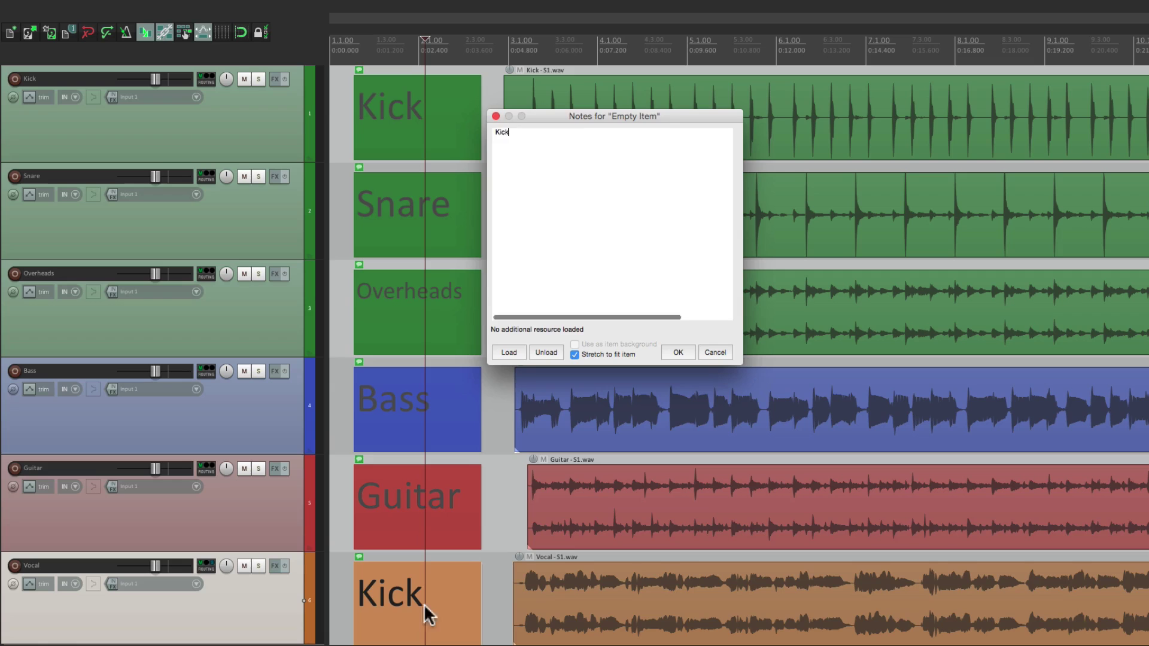
{"action": "type", "text": "Vocal"}
{"action": "key", "text": "Return"}
{"action": "scroll", "coordinate": [411, 403], "scroll_direction": "up", "scroll_amount": 3}
{"action": "scroll", "coordinate": [603, 397], "scroll_direction": "down", "scroll_amount": 2}
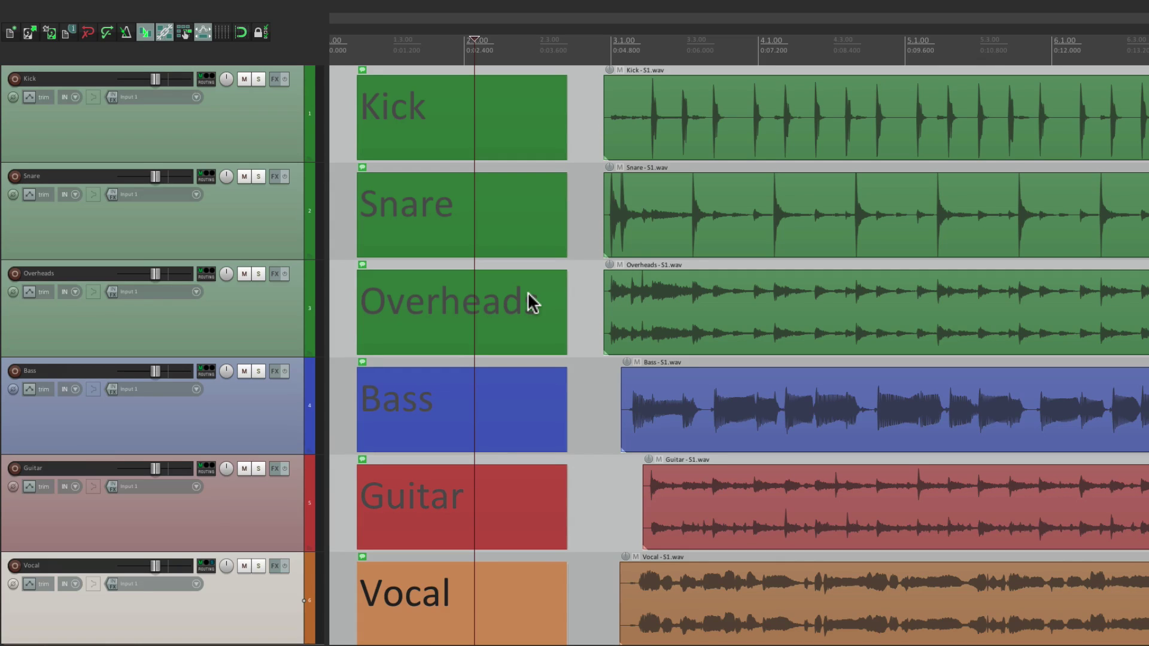
Append '- Beta 52A', 'DI' and '- REDO 2nd Verse' to the Kick, Bass and Vocal notes
{"action": "double_click", "coordinate": [459, 141]}
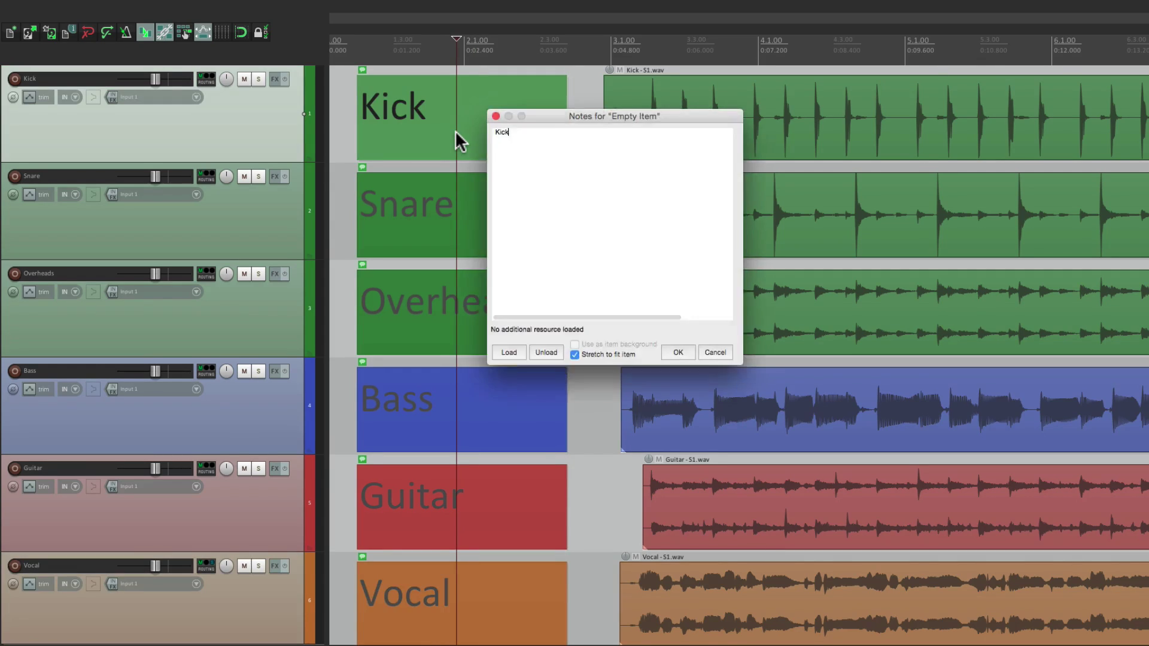
{"action": "type", "text": "- Beta"}
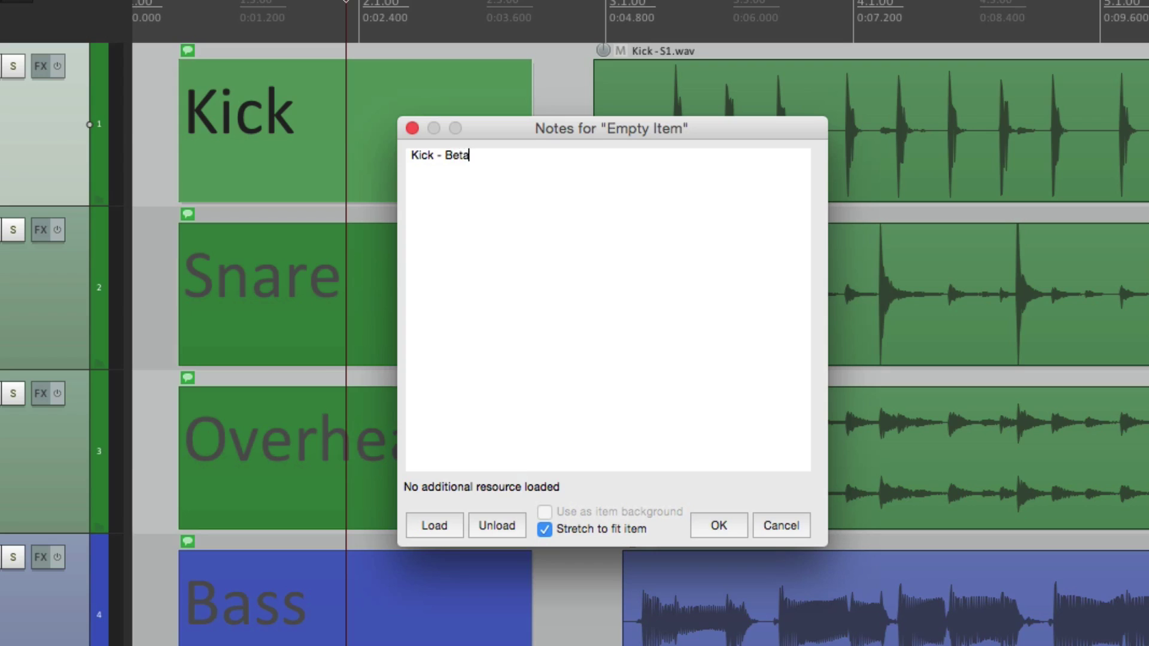
{"action": "type", "text": " 52A"}
{"action": "key", "text": "Return"}
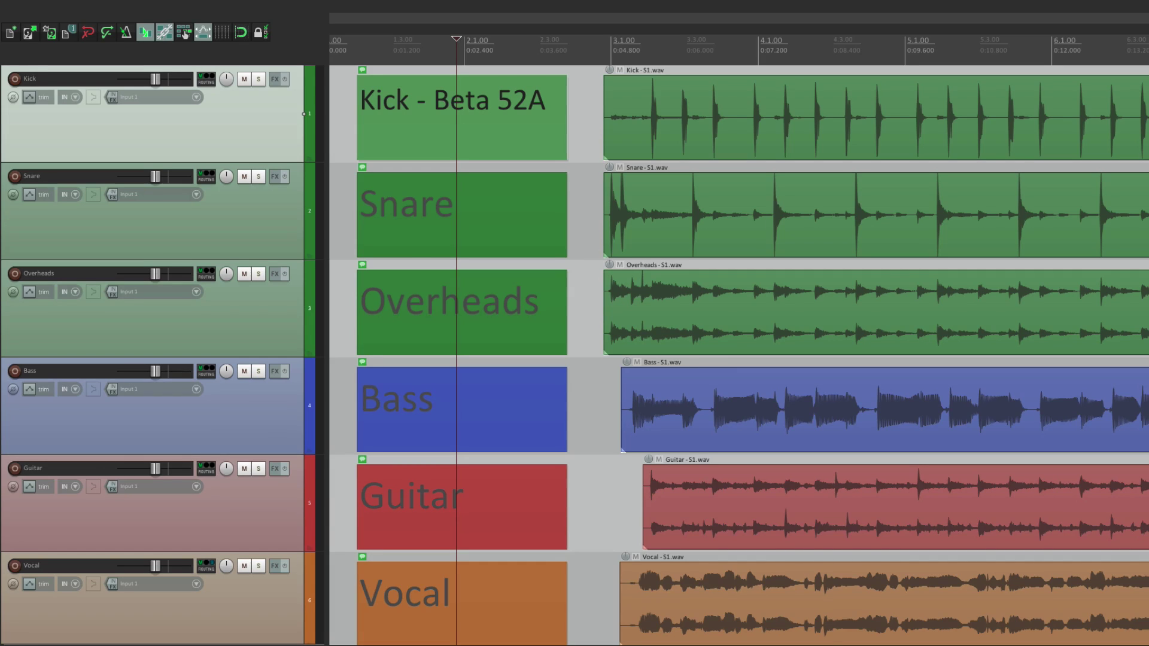
{"action": "double_click", "coordinate": [476, 405]}
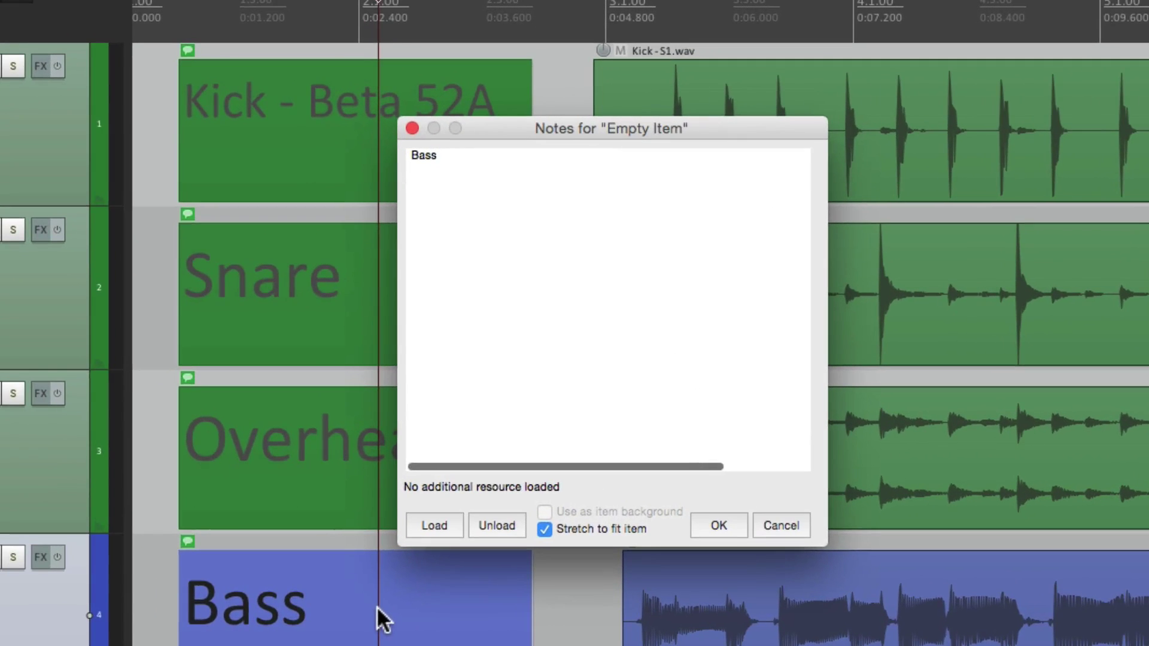
{"action": "type", "text": "DI"}
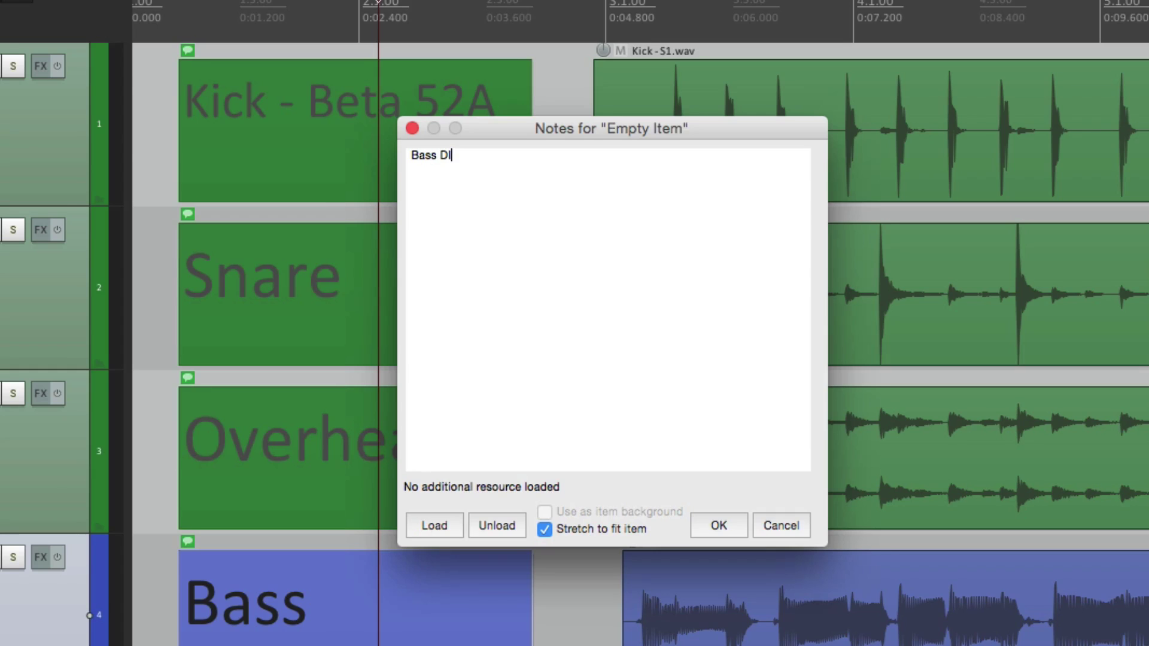
{"action": "key", "text": "Return"}
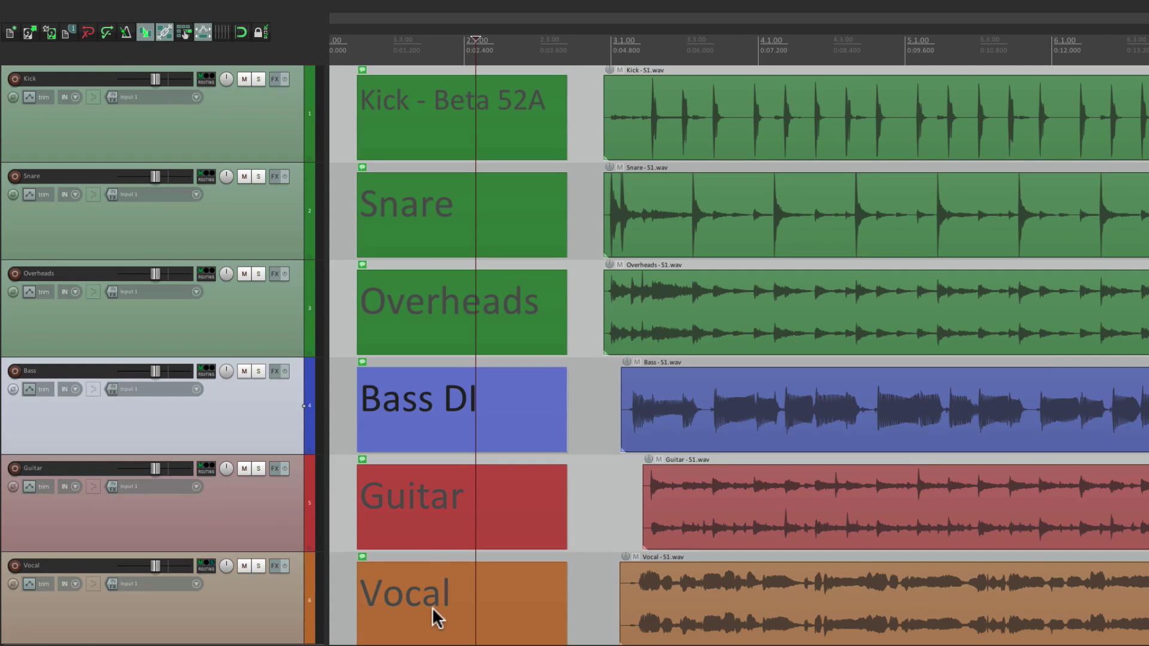
{"action": "double_click", "coordinate": [468, 601]}
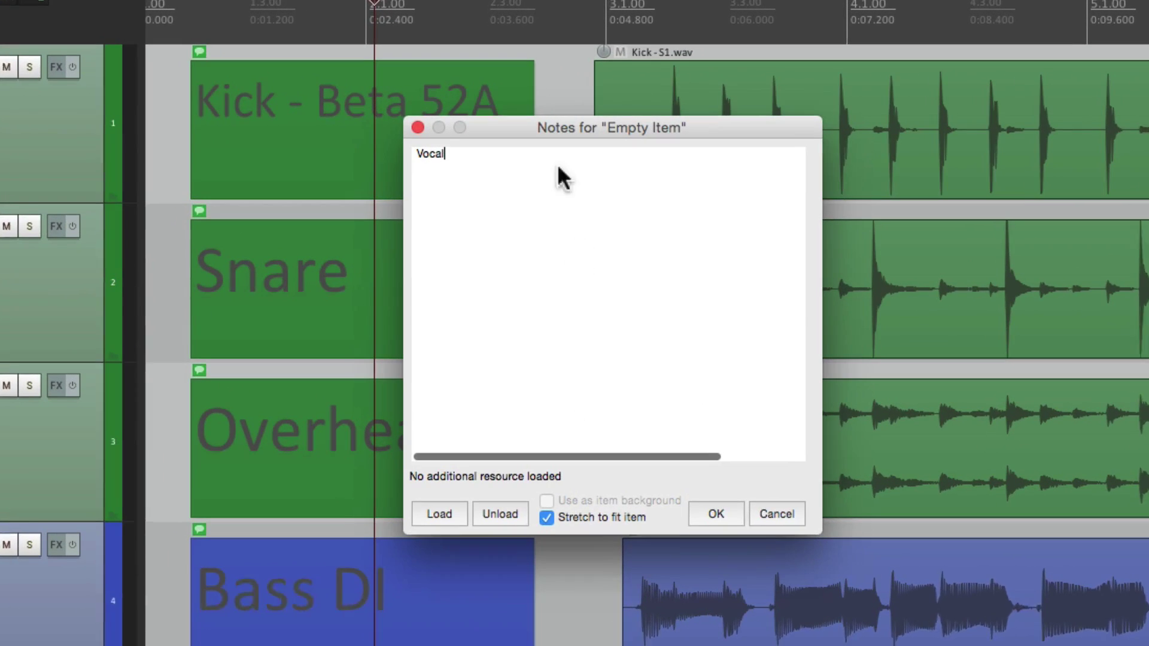
{"action": "type", "text": "- REDO 2nd Verse"}
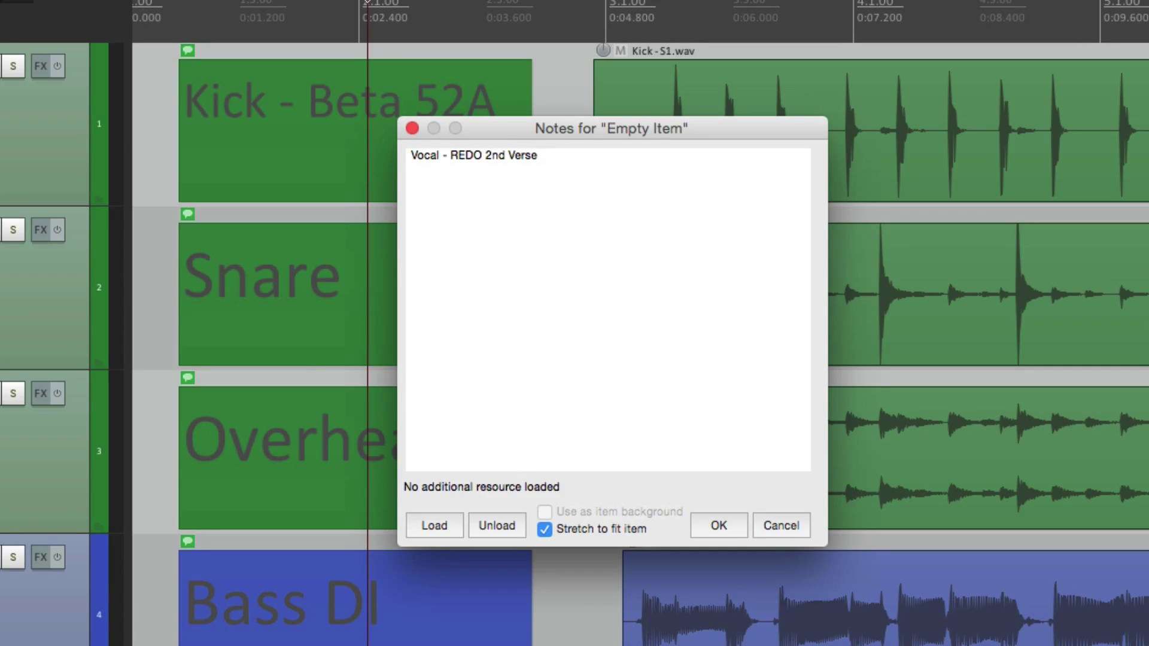
{"action": "key", "text": "Return"}
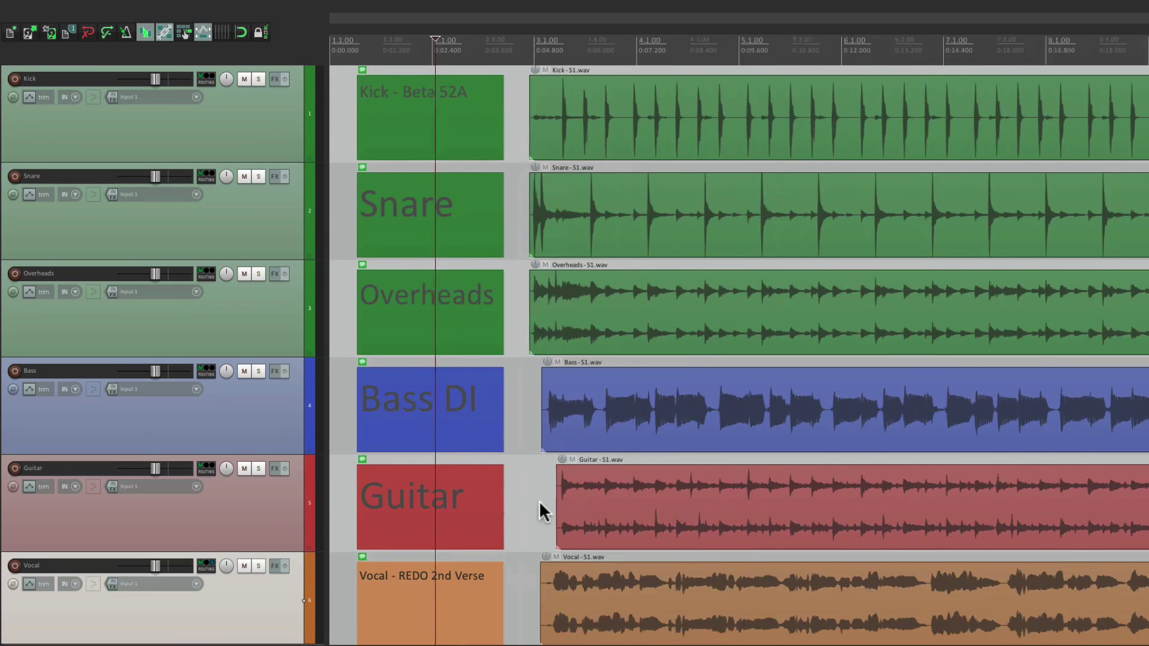
{"action": "scroll", "coordinate": [540, 500], "scroll_direction": "down", "scroll_amount": 3}
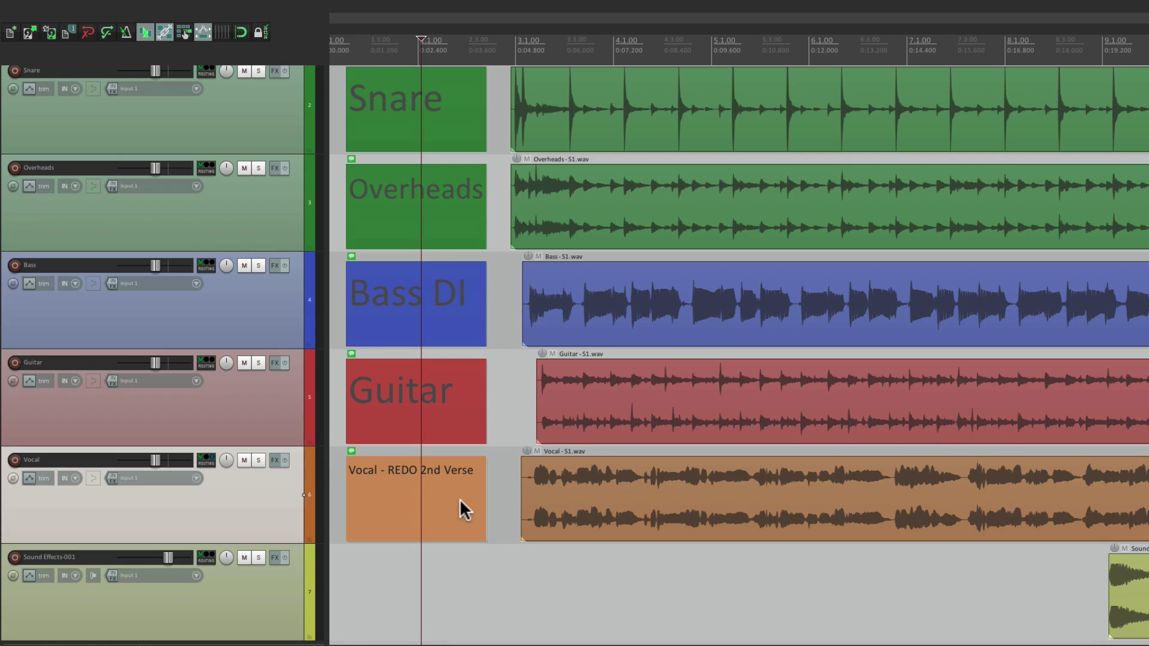
{"action": "scroll", "coordinate": [382, 490], "scroll_direction": "up", "scroll_amount": 4}
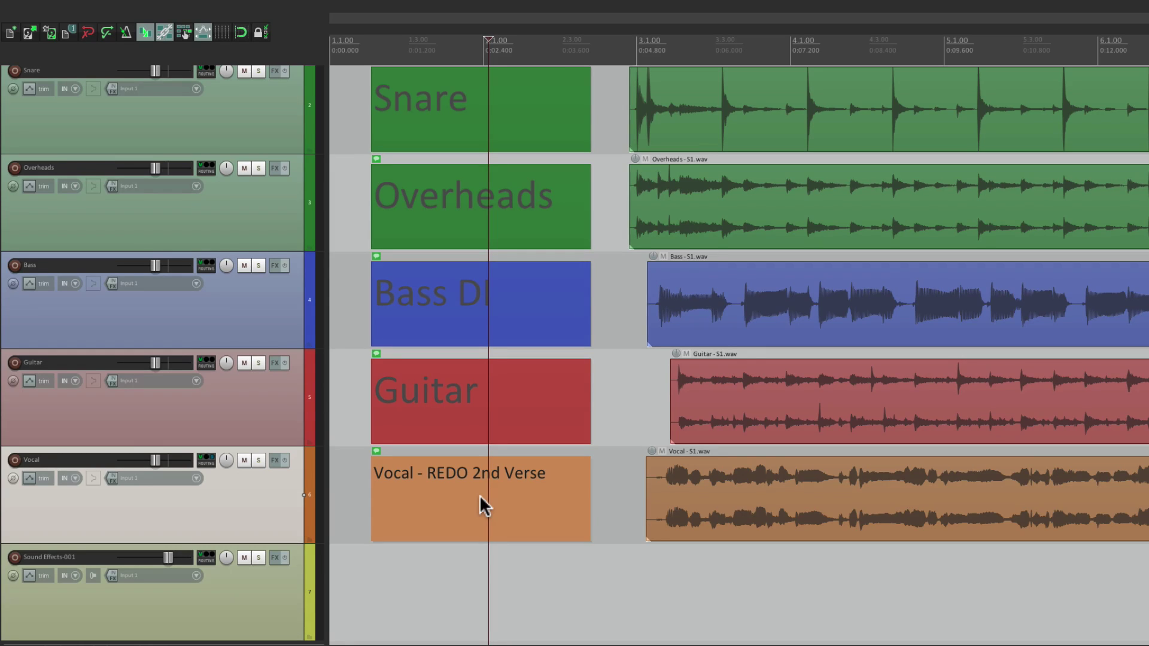
{"action": "scroll", "coordinate": [479, 494], "scroll_direction": "up", "scroll_amount": 2}
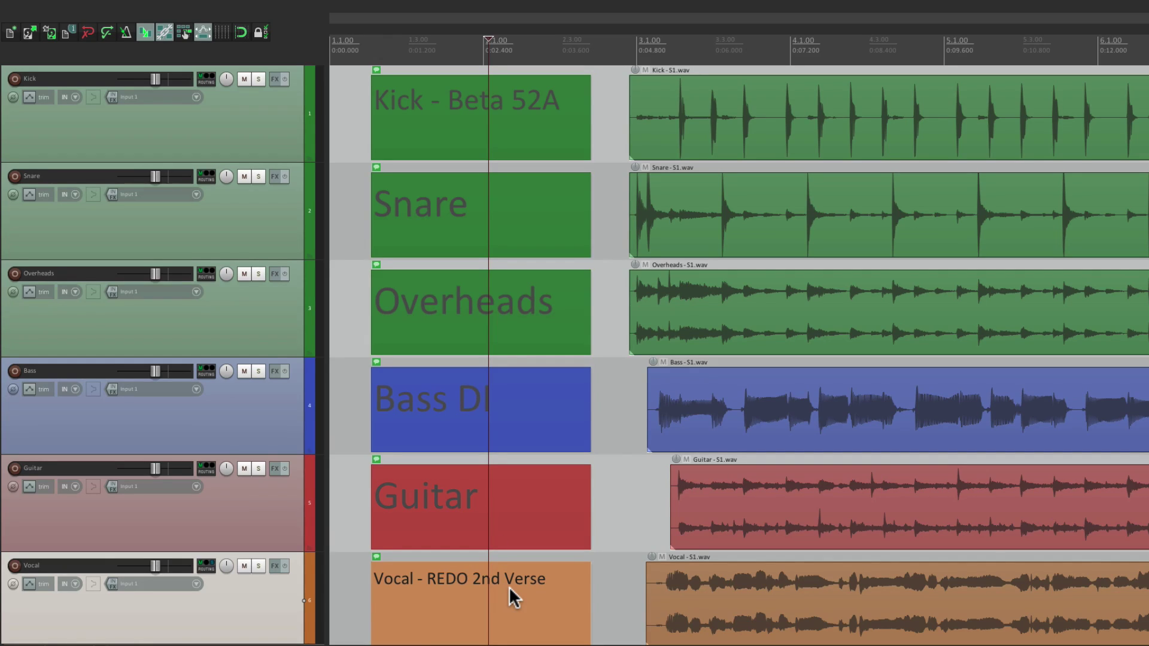
Load Chandler - Vocal Setting.jpg into the Vocal note item's notes and close them
{"action": "double_click", "coordinate": [454, 595]}
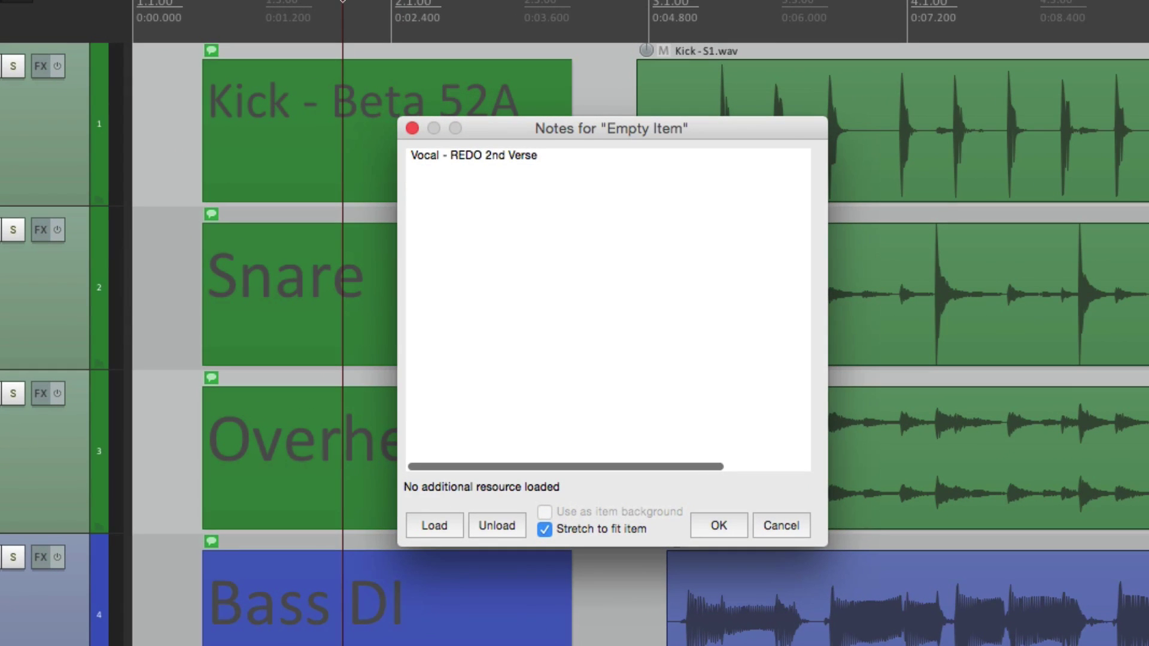
{"action": "left_click", "coordinate": [444, 534]}
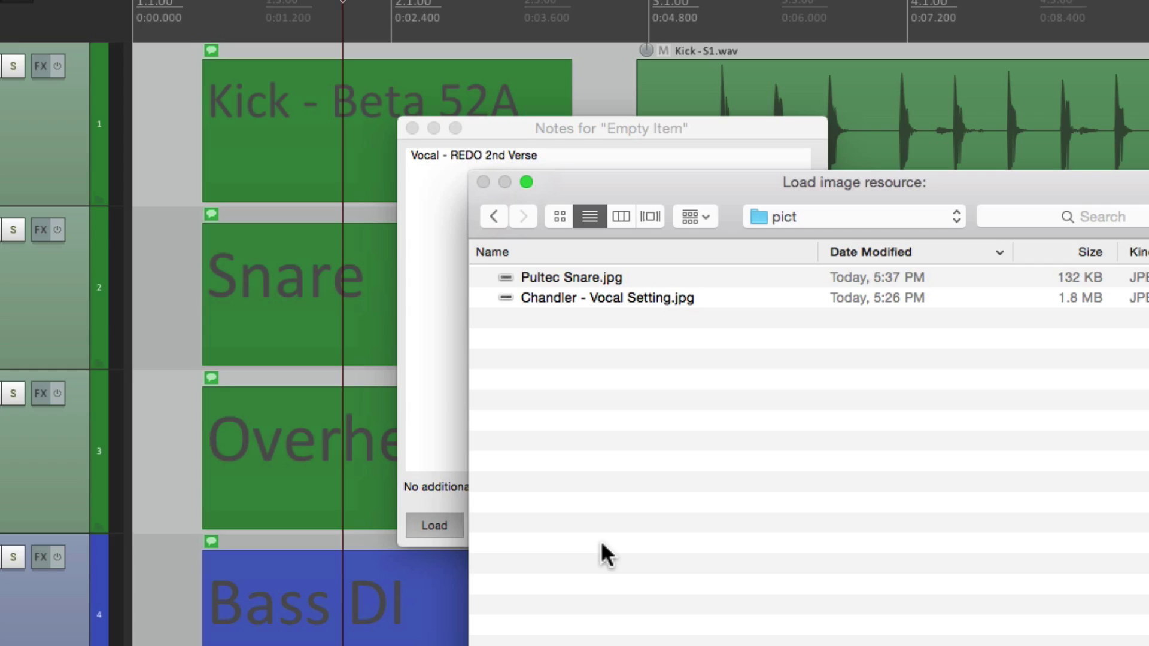
{"action": "left_click", "coordinate": [633, 300]}
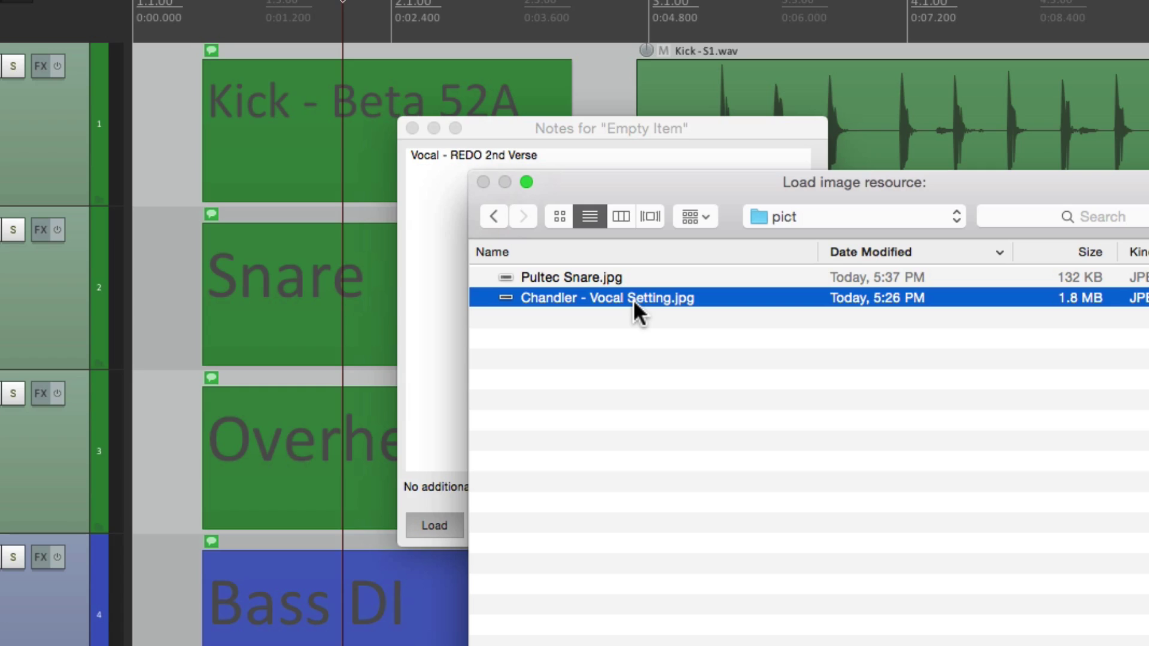
{"action": "double_click", "coordinate": [633, 299]}
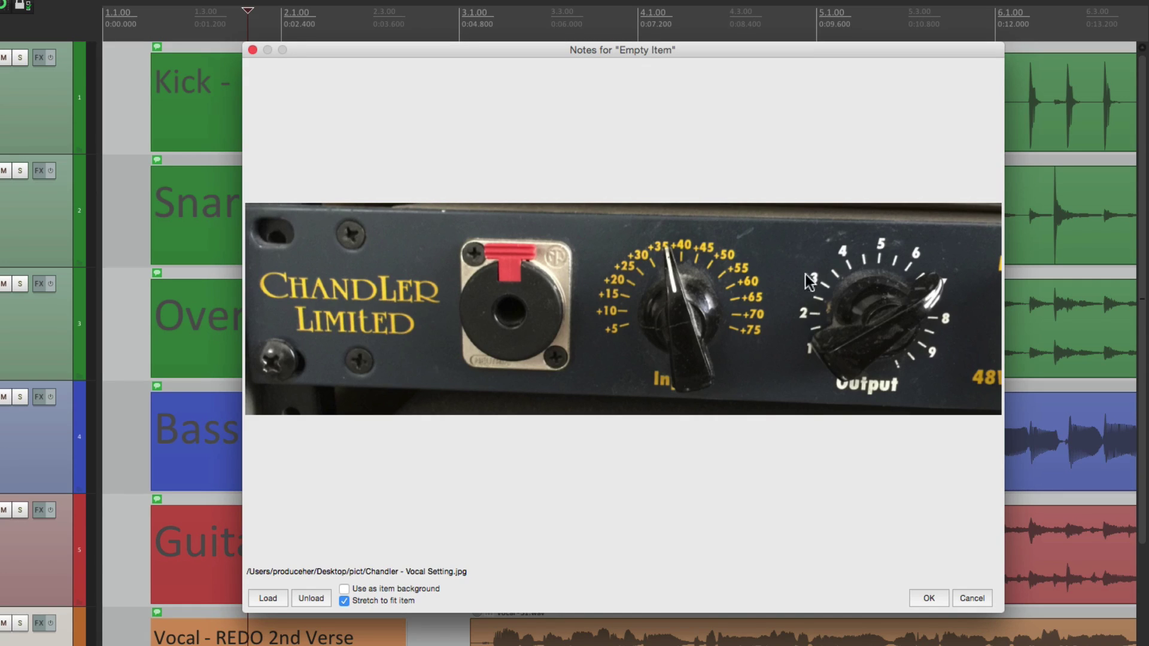
{"action": "left_click", "coordinate": [252, 50]}
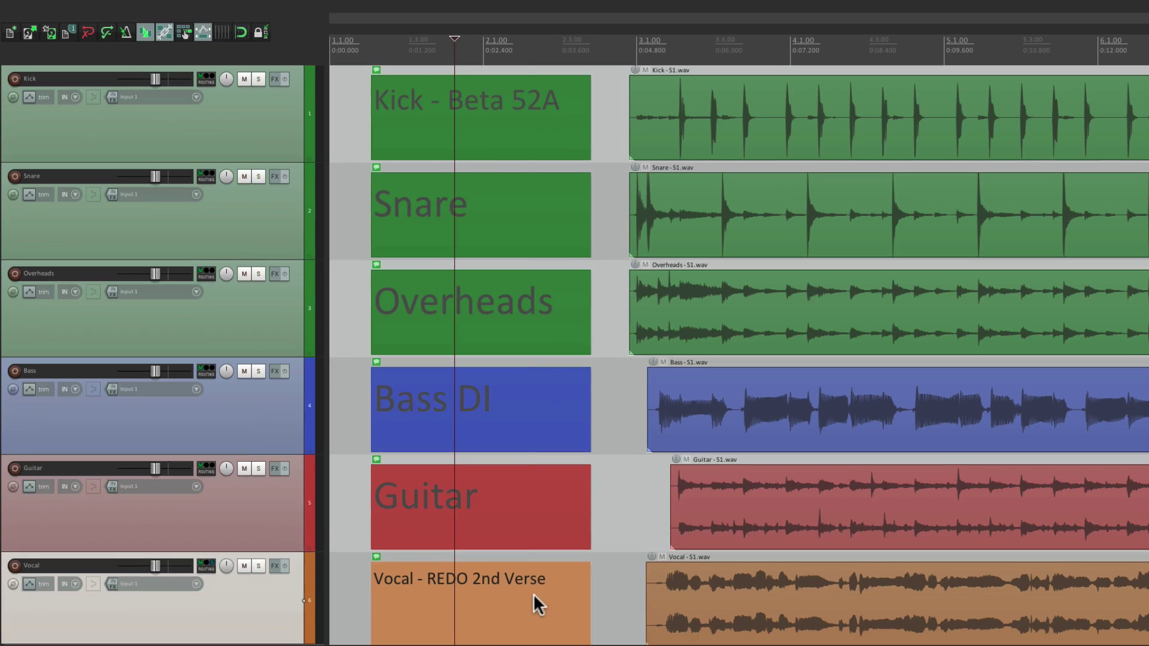
Reopen the Vocal item's notes to verify the image is stored, then close them
{"action": "left_click", "coordinate": [519, 599]}
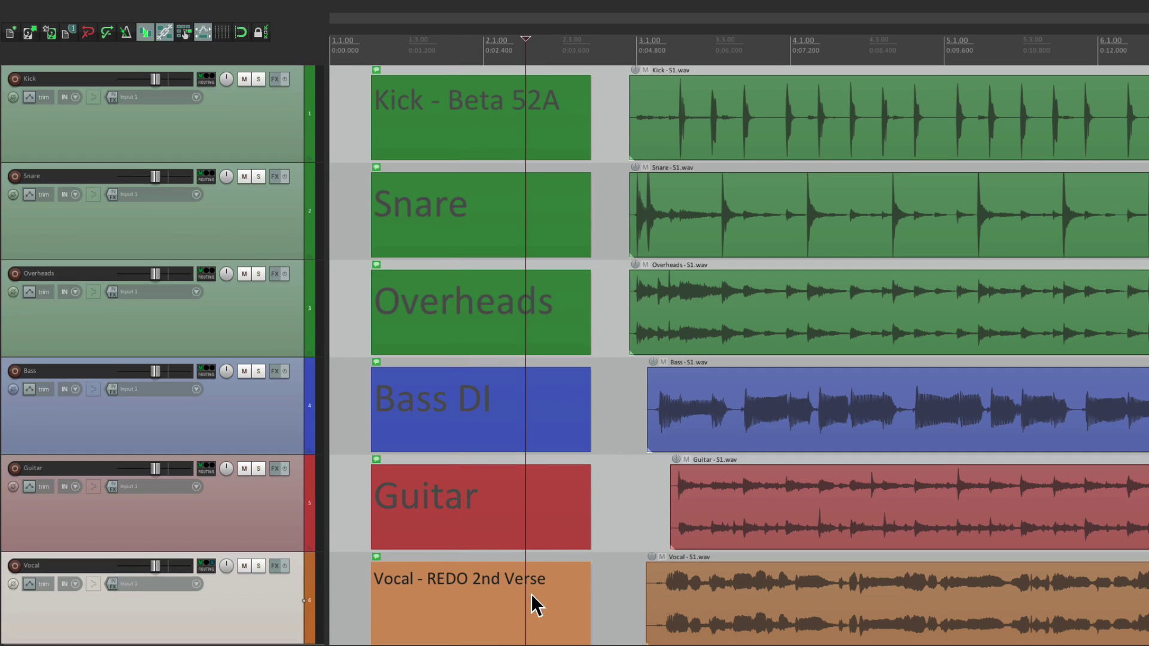
{"action": "double_click", "coordinate": [500, 573]}
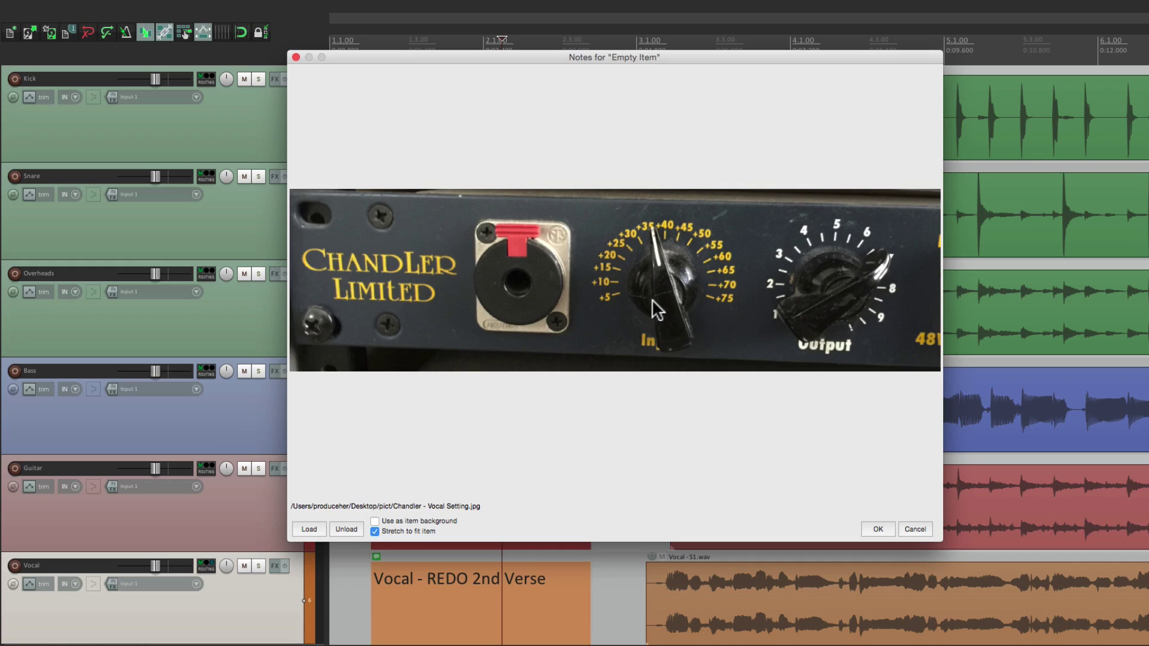
{"action": "left_click", "coordinate": [296, 57]}
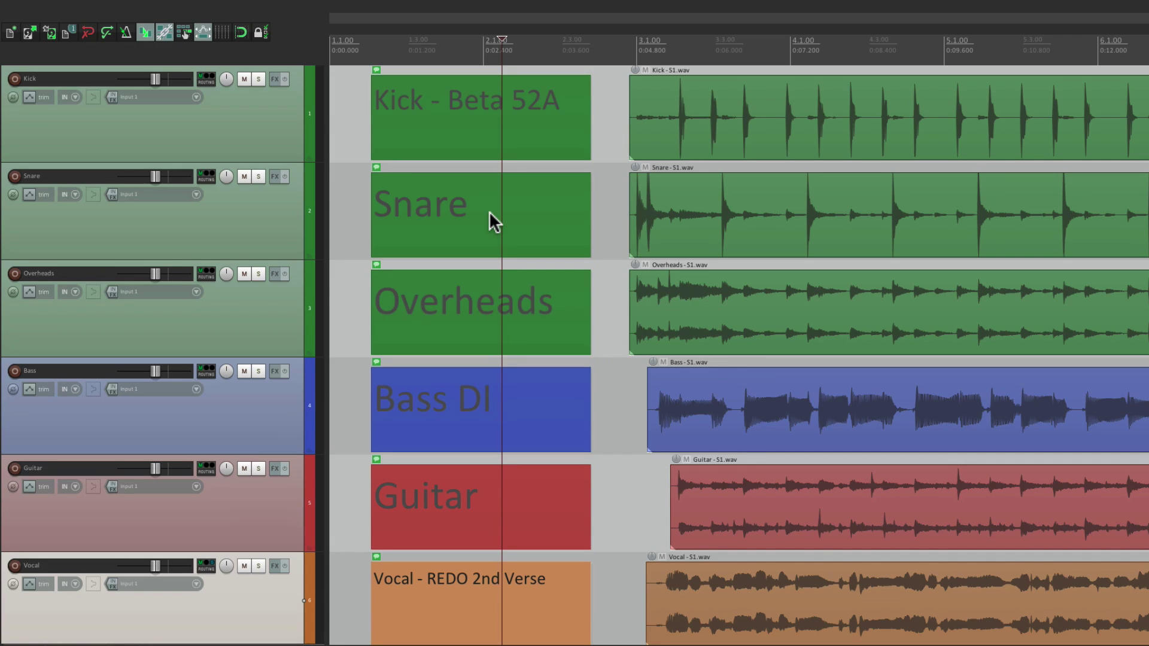
Load Pultec Snare.jpg into the Snare item's notes, confirm, and reopen to check it
{"action": "double_click", "coordinate": [494, 223]}
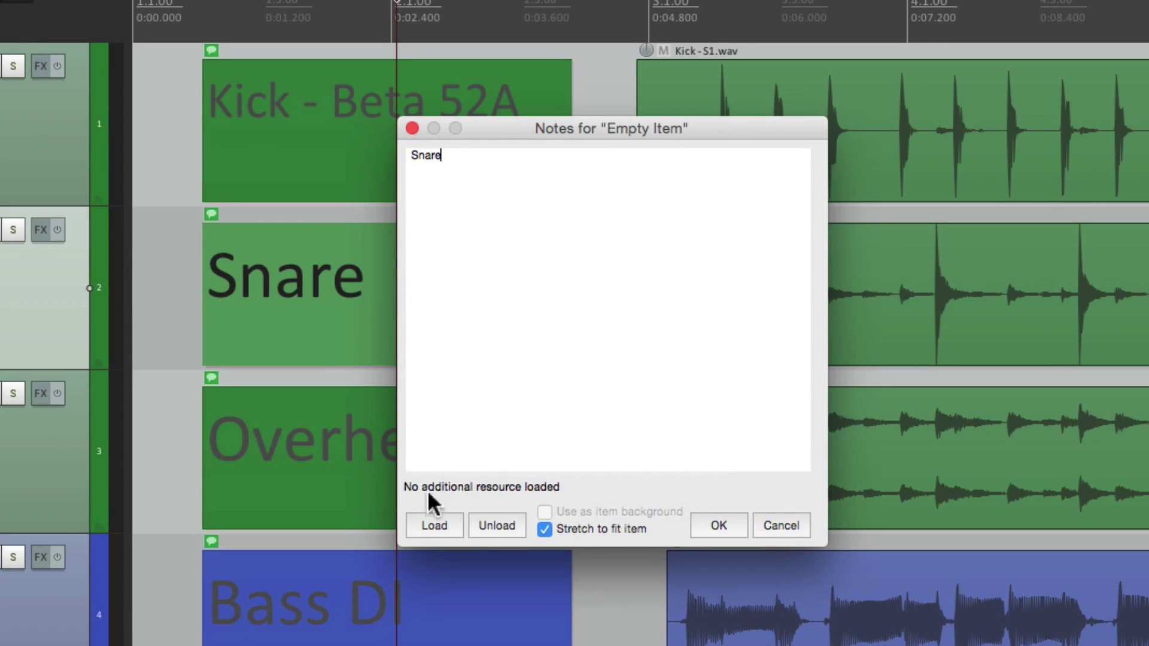
{"action": "left_click", "coordinate": [430, 526]}
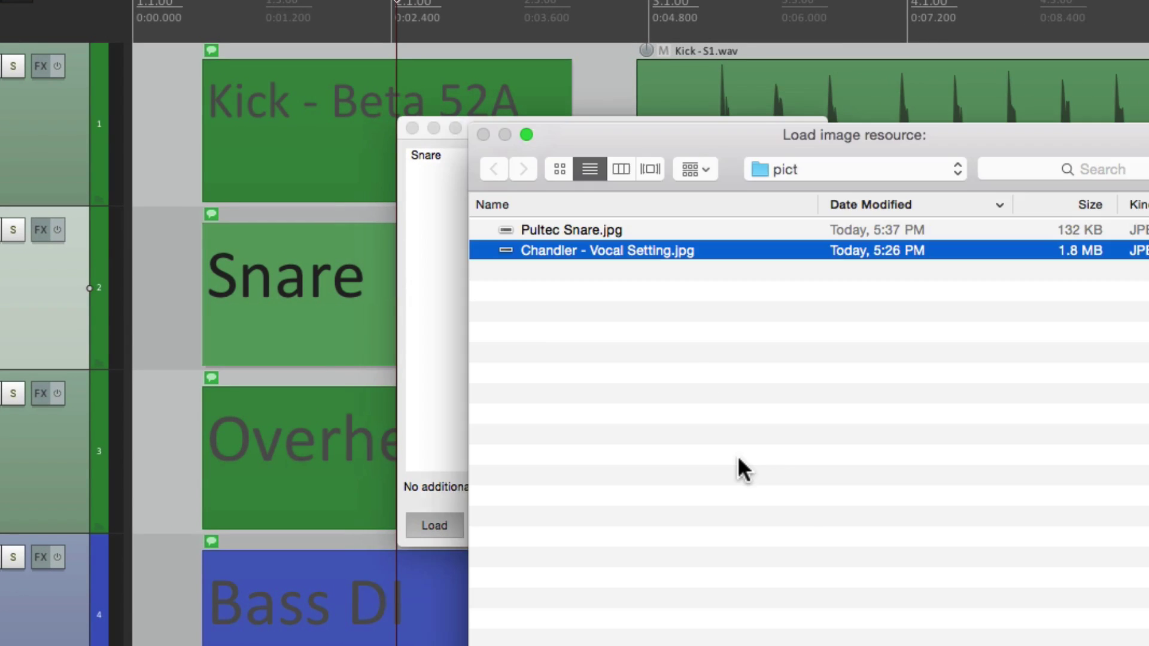
{"action": "left_click", "coordinate": [595, 233]}
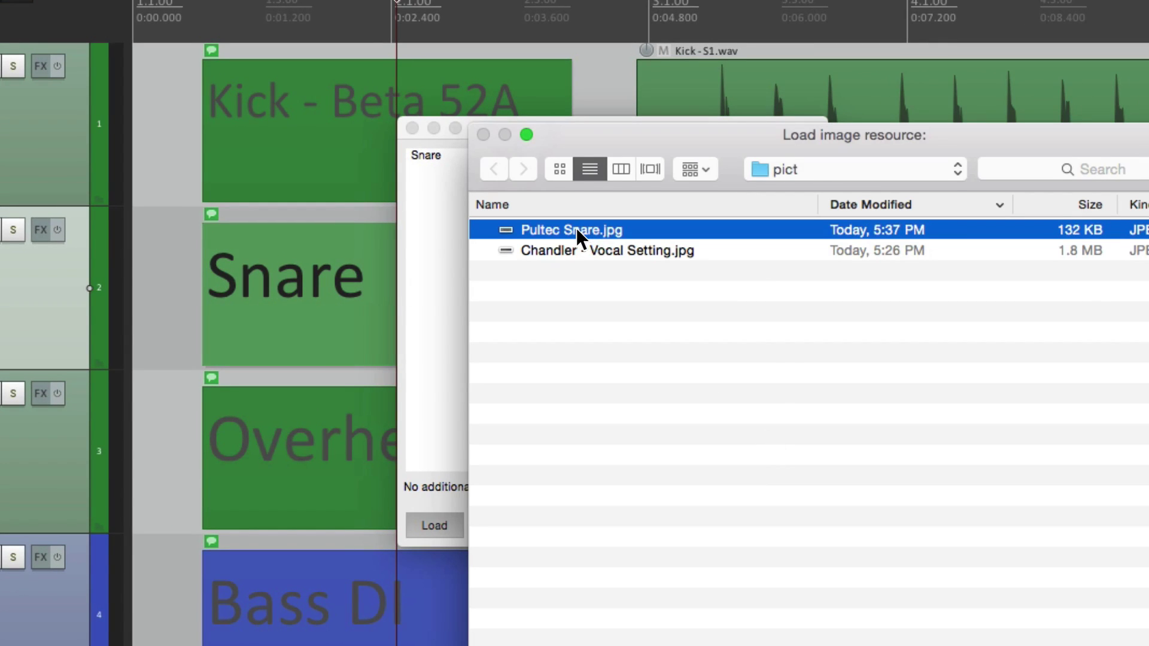
{"action": "double_click", "coordinate": [576, 226]}
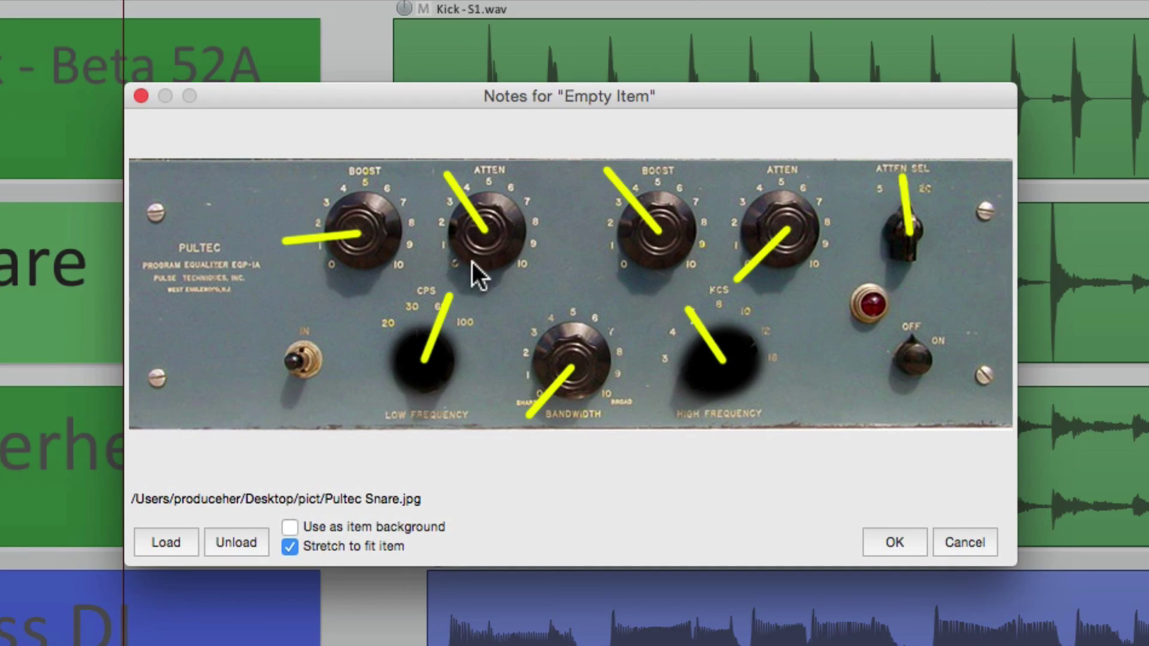
{"action": "left_click", "coordinate": [871, 542]}
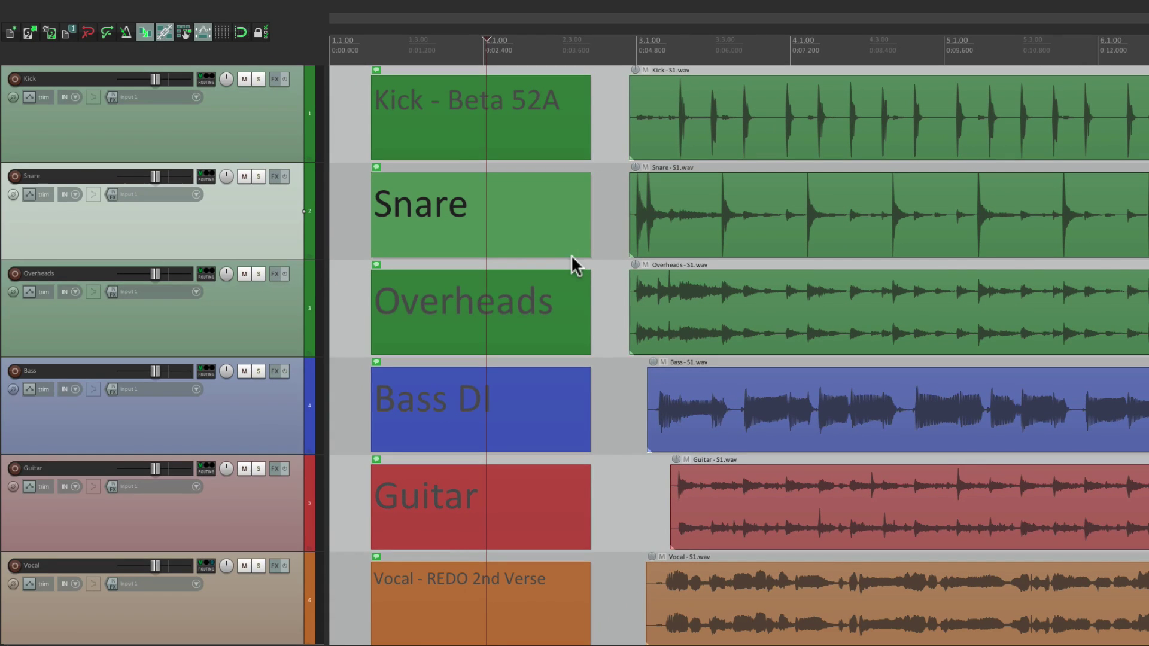
{"action": "left_click", "coordinate": [526, 231]}
{"action": "double_click", "coordinate": [526, 229]}
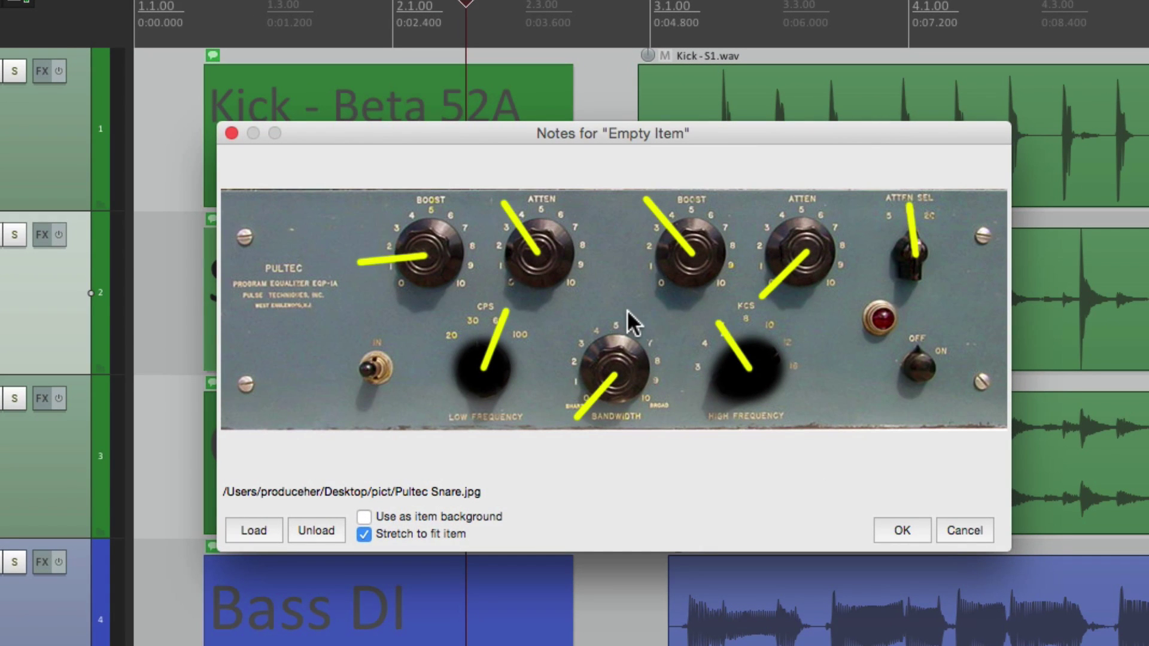
Shorten the Snare note item to about half and drop Pultec Snare.jpg after it
{"action": "left_click", "coordinate": [939, 527]}
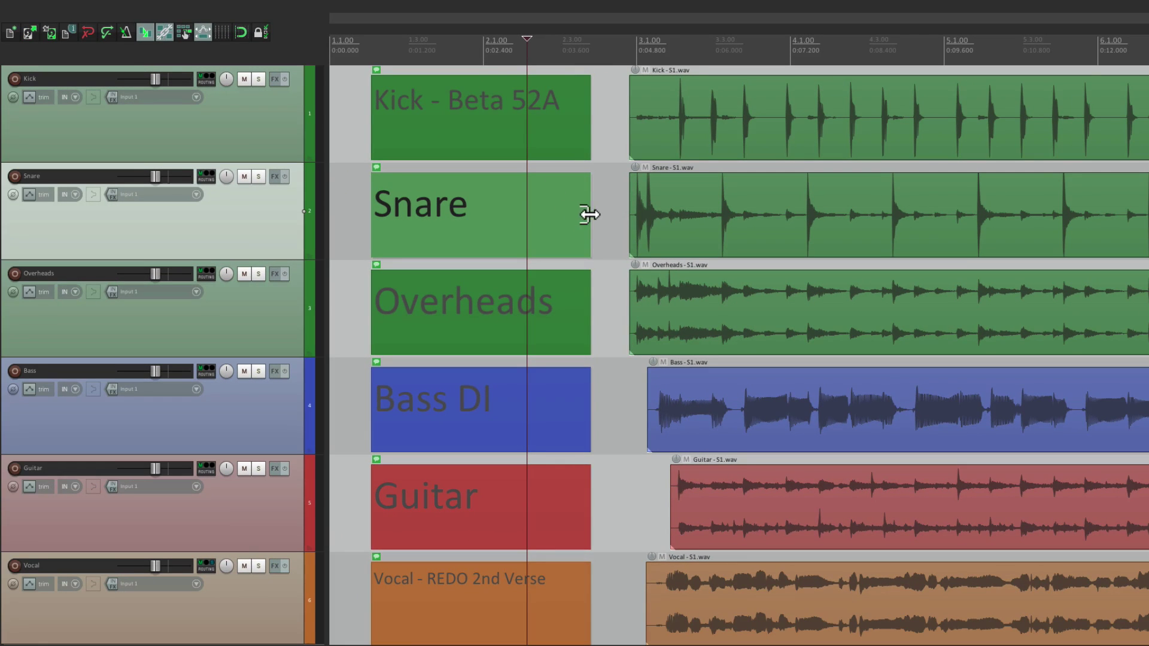
{"action": "left_click_drag", "start_coordinate": [584, 213], "coordinate": [489, 243]}
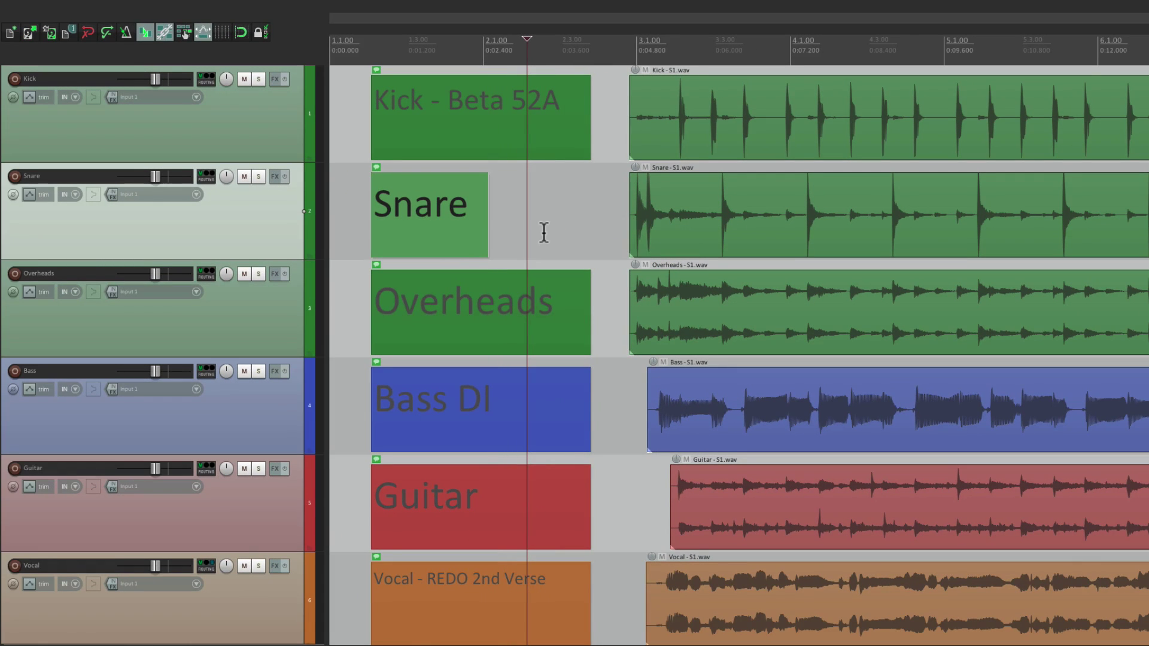
{"action": "key", "text": "super+Tab"}
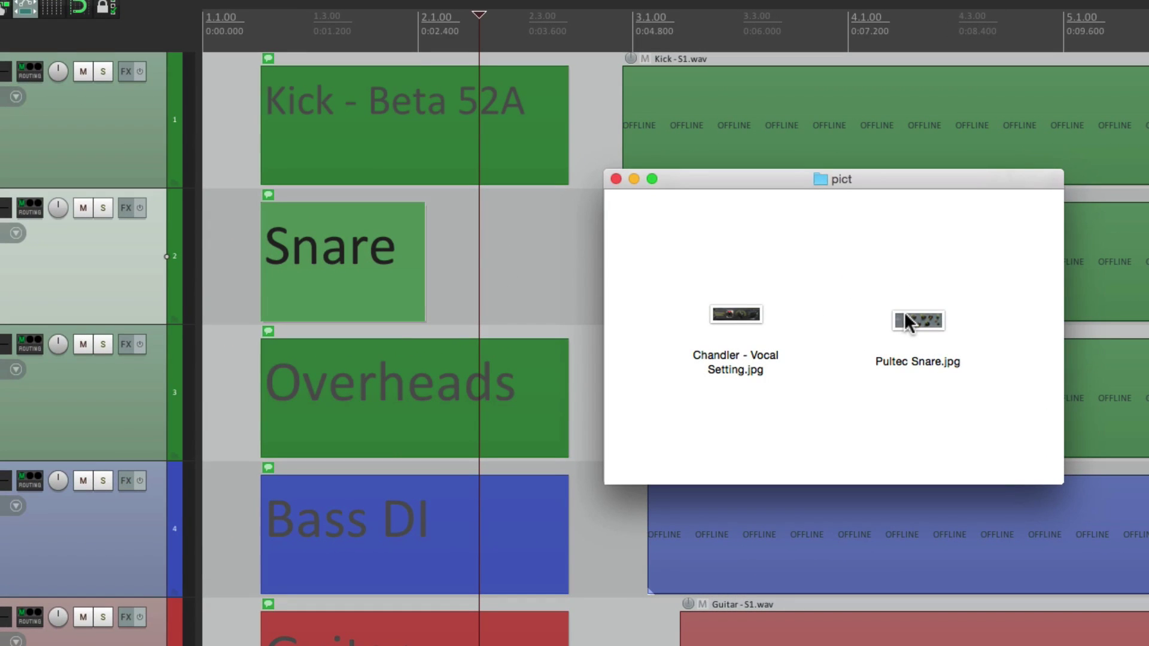
{"action": "left_click_drag", "start_coordinate": [908, 322], "coordinate": [467, 245]}
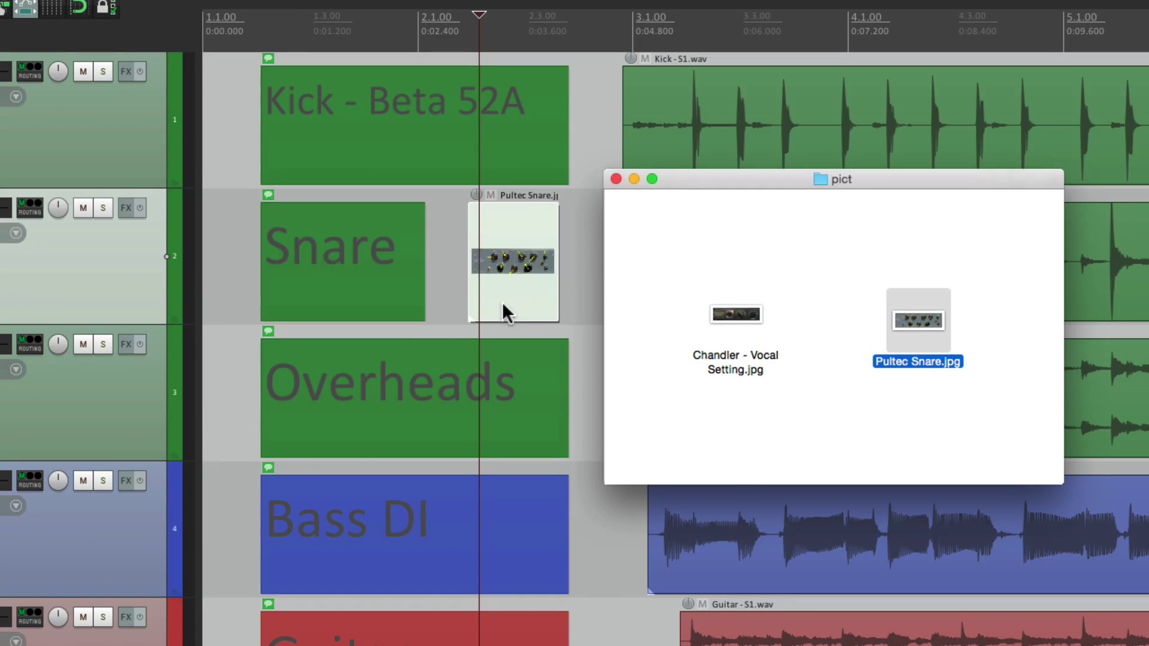
{"action": "left_click", "coordinate": [570, 282]}
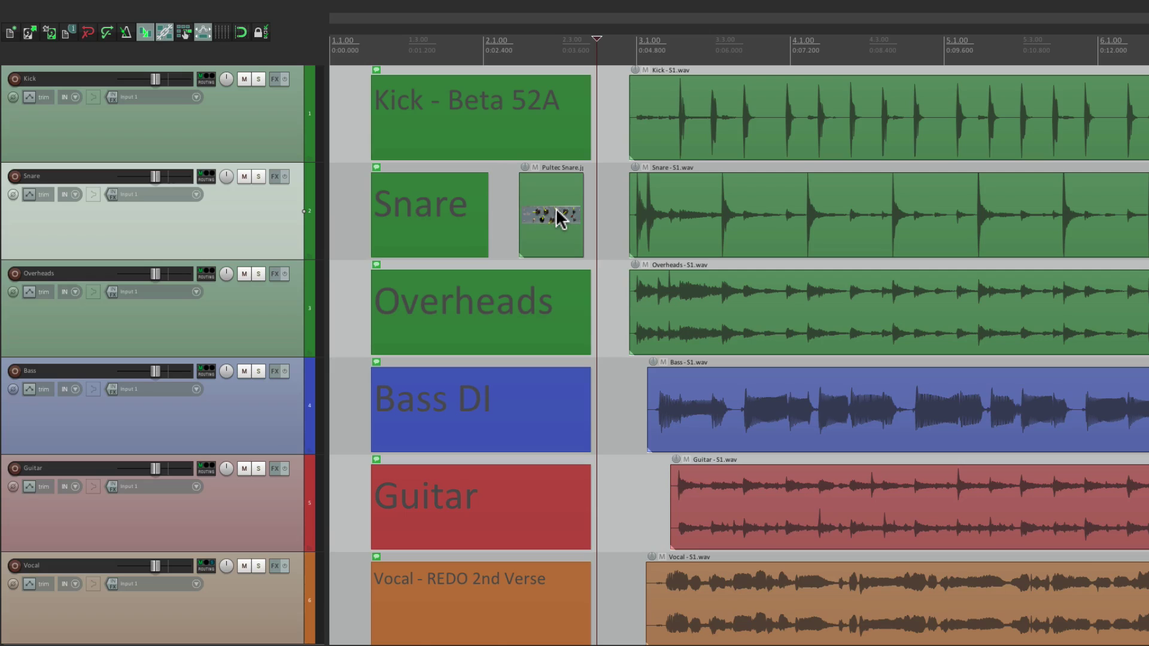
Select the Pultec Snare.jpg item, zoom the view to it, then back out
{"action": "scroll", "coordinate": [530, 213], "scroll_direction": "up", "scroll_amount": 4}
{"action": "scroll", "coordinate": [594, 236], "scroll_direction": "up", "scroll_amount": 2}
{"action": "scroll", "coordinate": [594, 233], "scroll_direction": "down", "scroll_amount": 4}
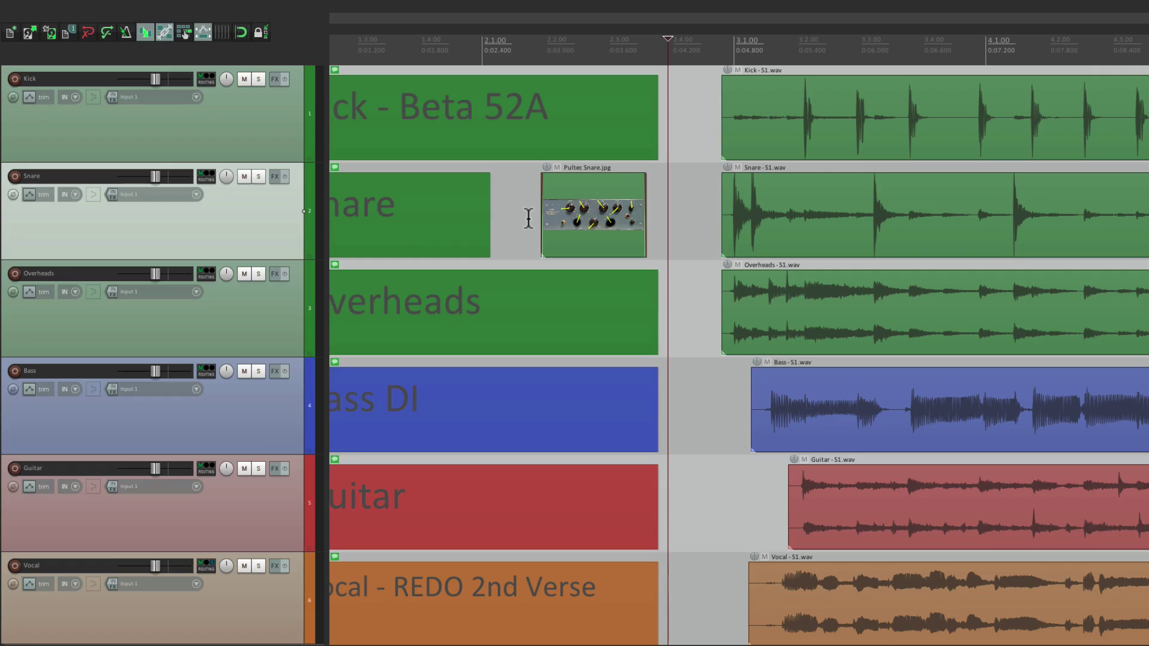
{"action": "left_click", "coordinate": [587, 204]}
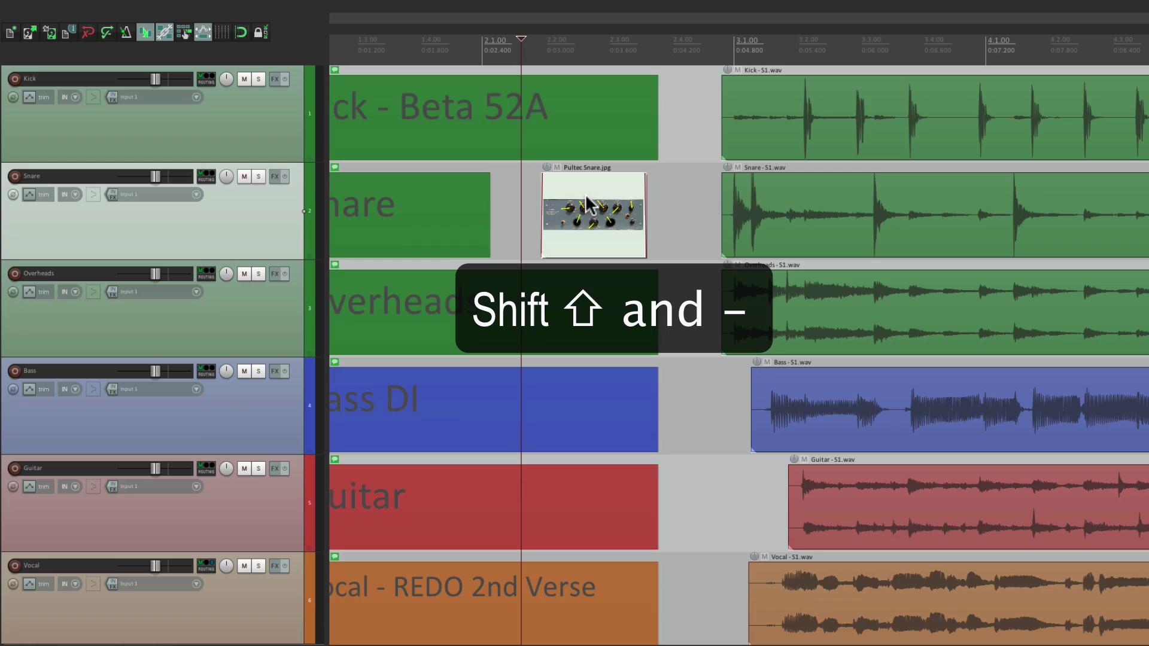
{"action": "key", "text": "shift+minus"}
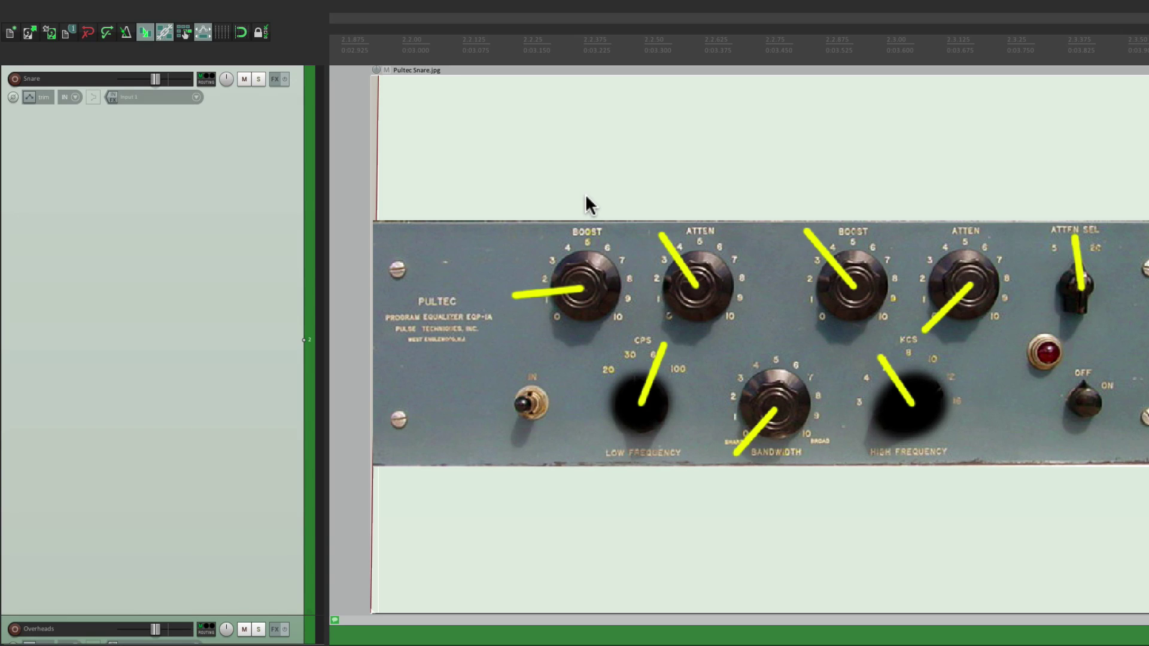
{"action": "key", "text": "shift+minus"}
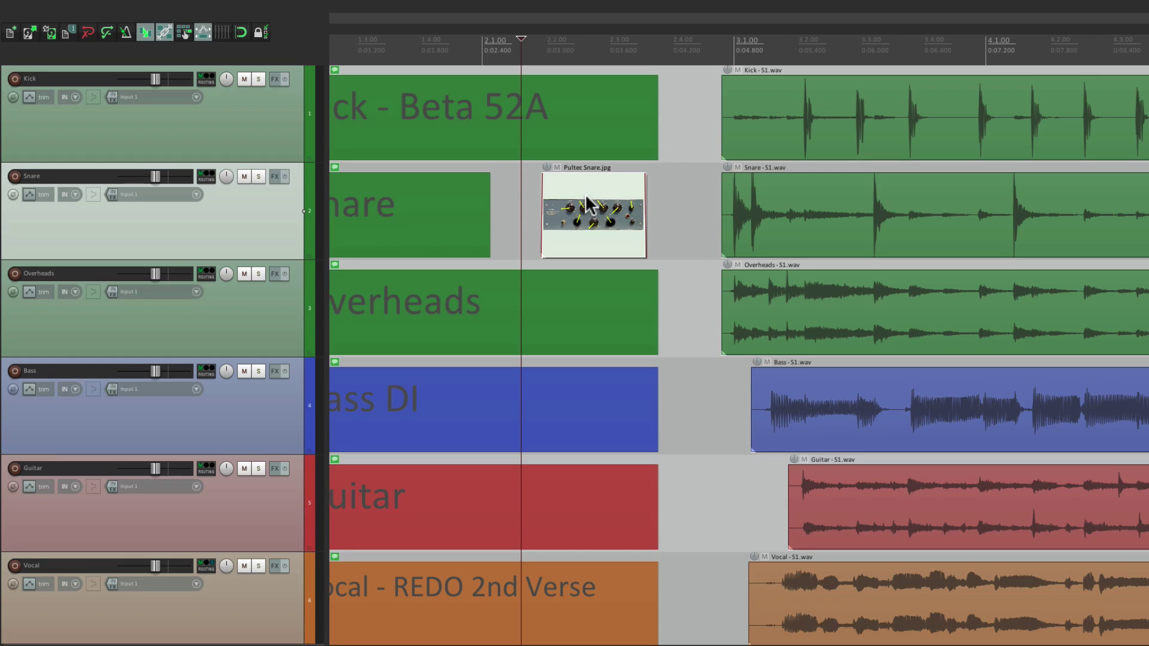
{"action": "scroll", "coordinate": [621, 176], "scroll_direction": "down", "scroll_amount": 2}
Drop Chandler - Vocal Setting.jpg on the Vocal track, with the note item ending at it
{"action": "scroll", "coordinate": [608, 260], "scroll_direction": "down", "scroll_amount": 3}
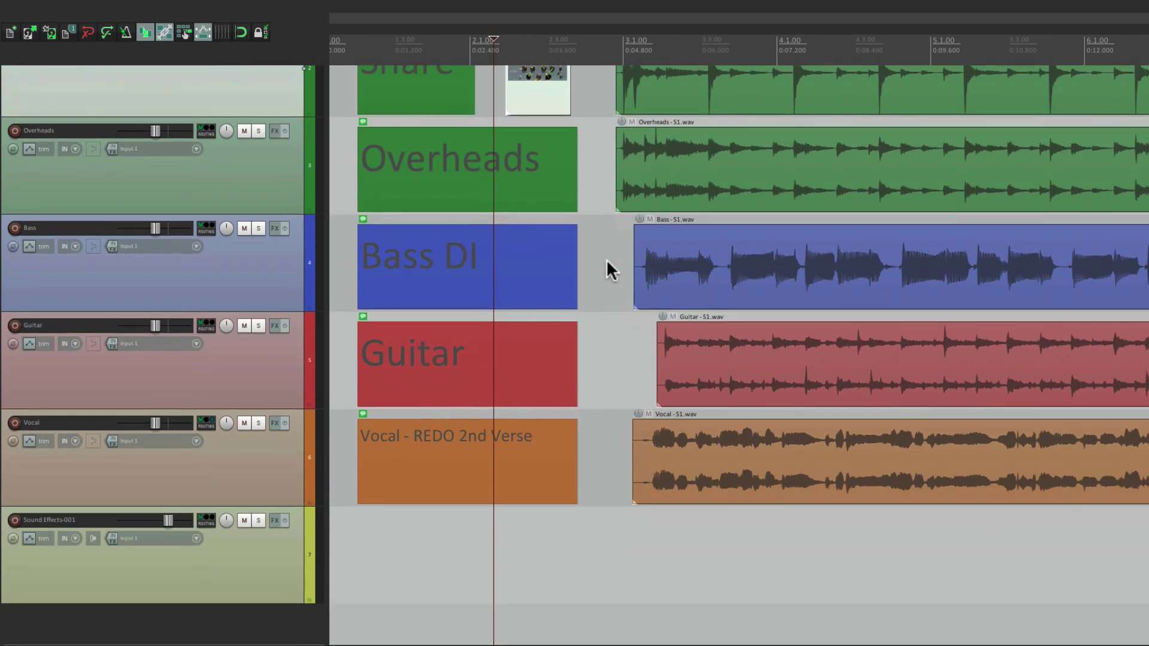
{"action": "left_click_drag", "start_coordinate": [575, 452], "coordinate": [504, 470]}
{"action": "key", "text": "super+Tab"}
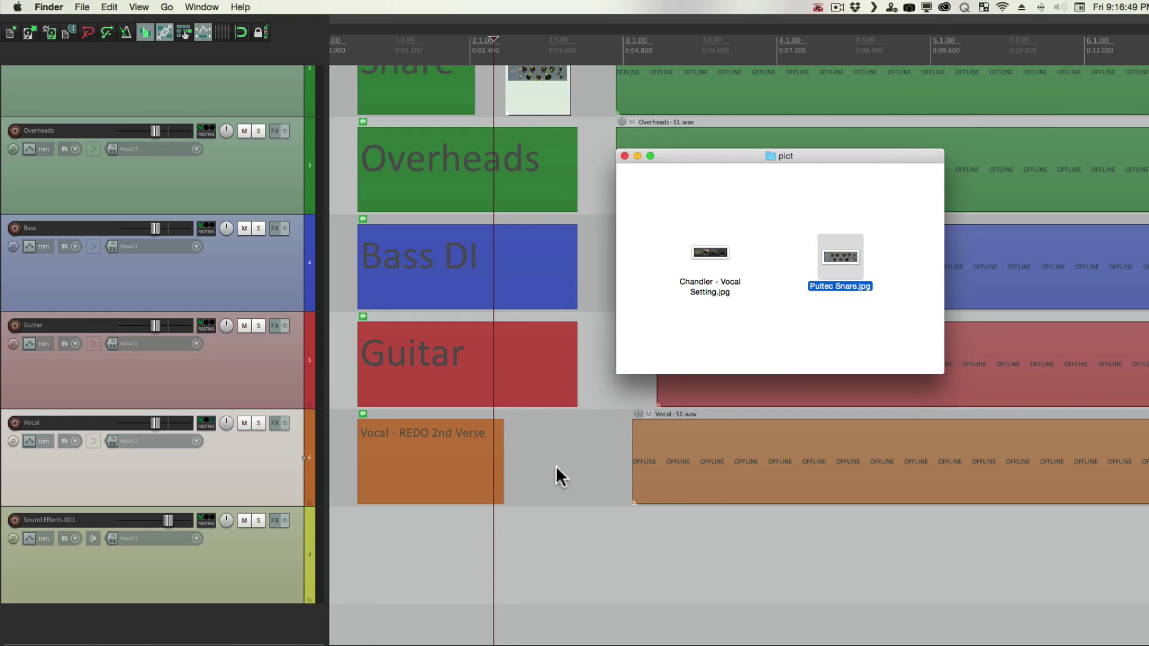
{"action": "left_click_drag", "start_coordinate": [717, 250], "coordinate": [540, 504]}
{"action": "left_click_drag", "start_coordinate": [505, 464], "coordinate": [541, 503]}
Select the Chandler image item, zoom the view to it, then back out
{"action": "left_click", "coordinate": [577, 461]}
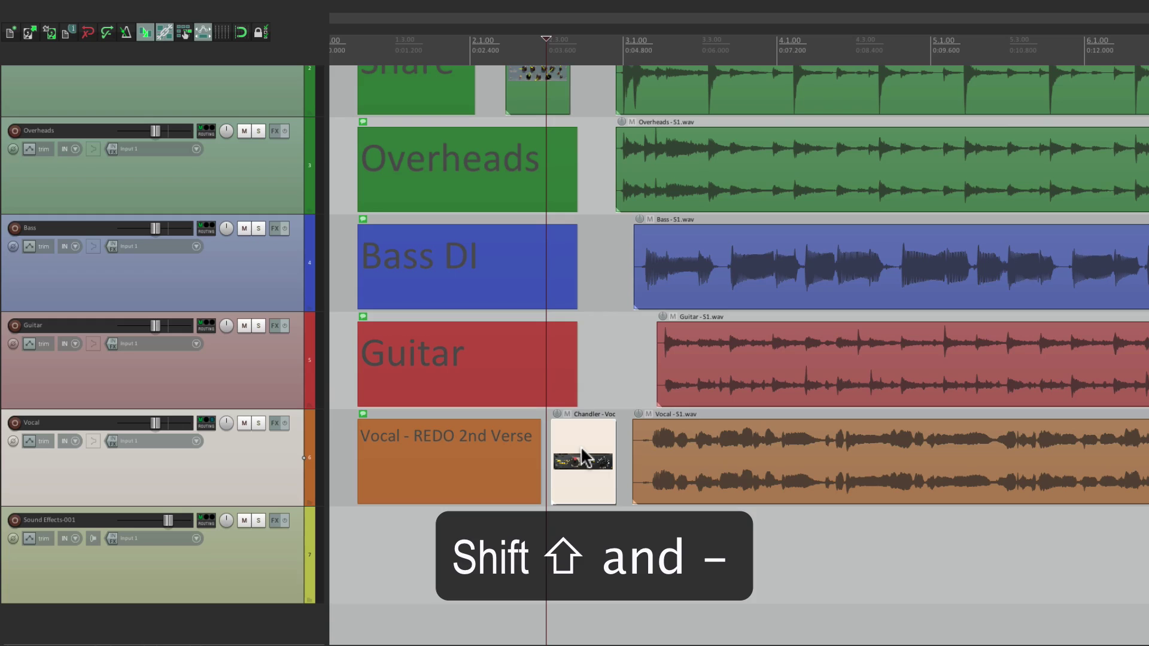
{"action": "key", "text": "shift+minus"}
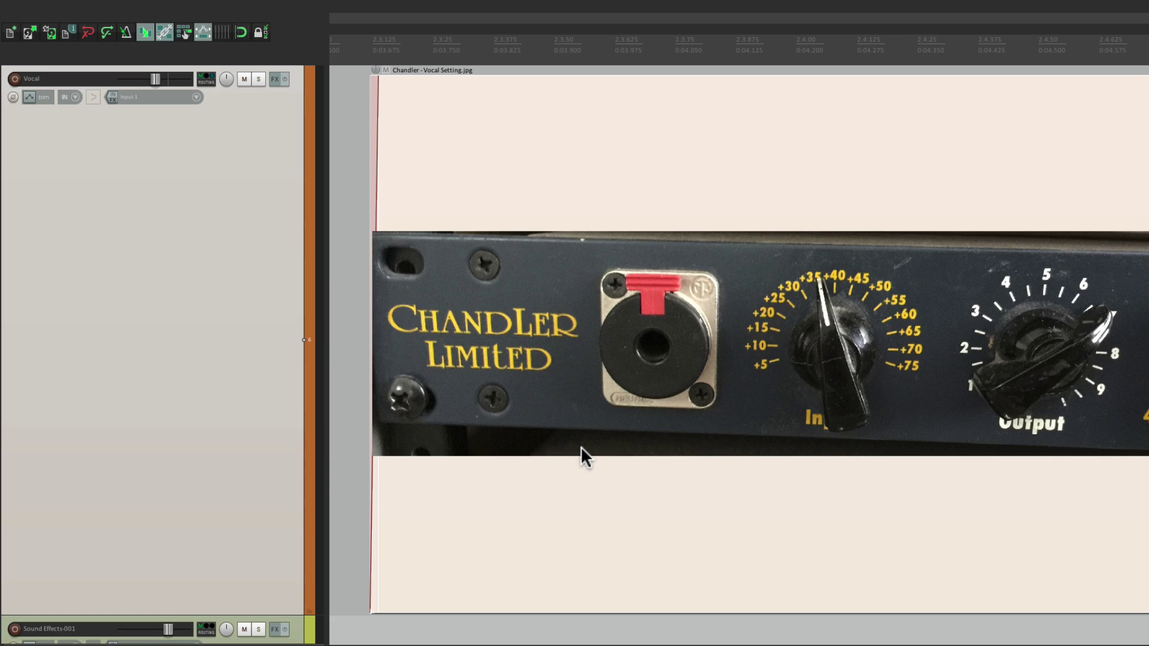
{"action": "key", "text": "shift+minus"}
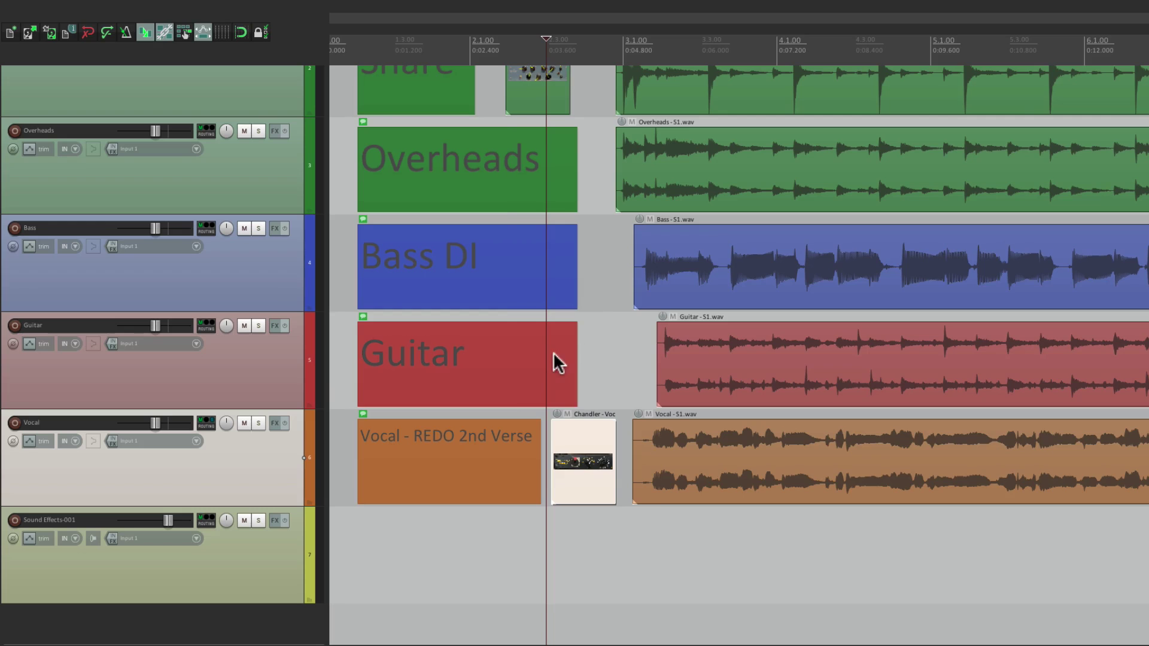
Insert a new empty track, lock its controls, and move it above Kick
{"action": "scroll", "coordinate": [538, 356], "scroll_direction": "down", "scroll_amount": 2}
{"action": "scroll", "coordinate": [517, 365], "scroll_direction": "up", "scroll_amount": 3}
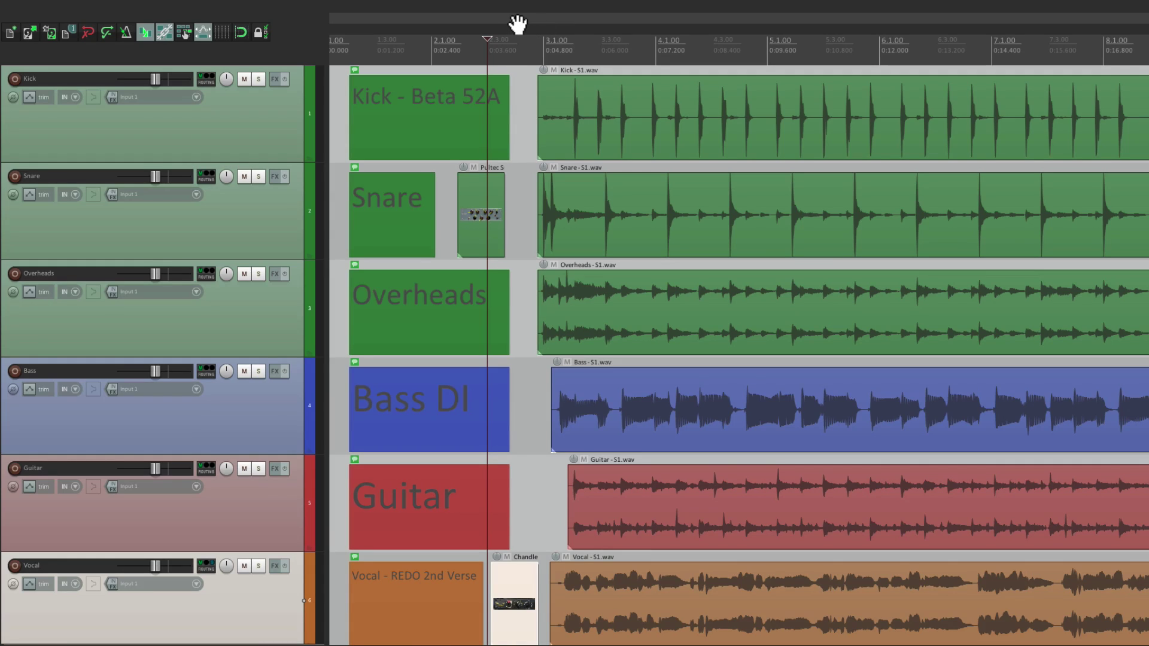
{"action": "left_click", "coordinate": [260, 102]}
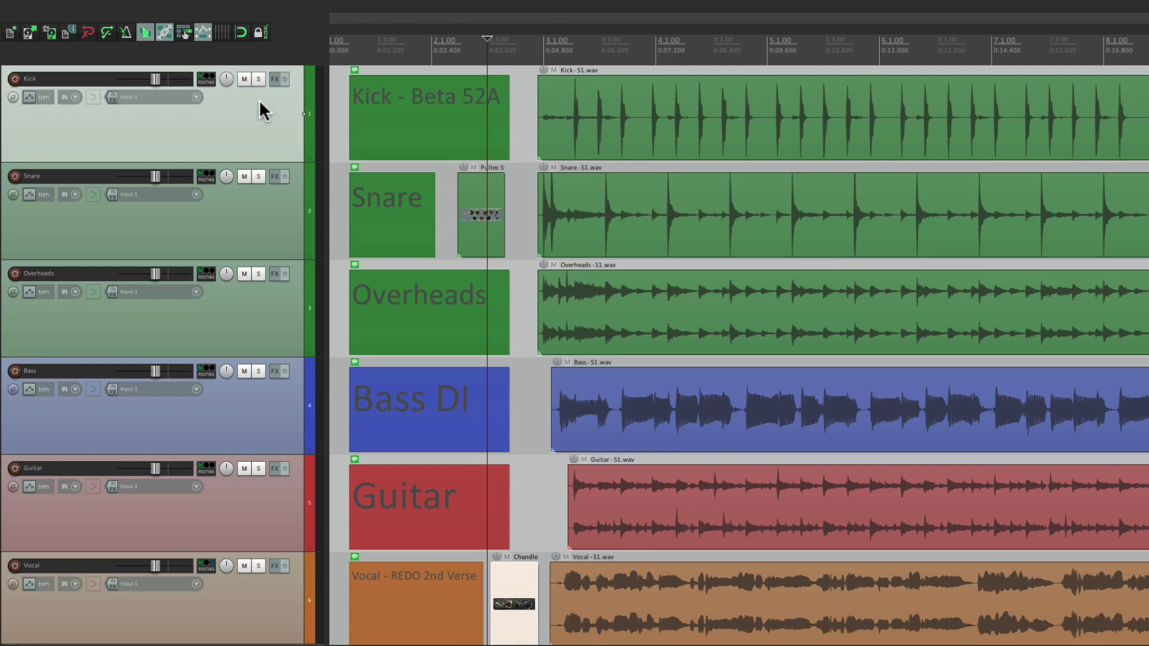
{"action": "key", "text": "ctrl+t"}
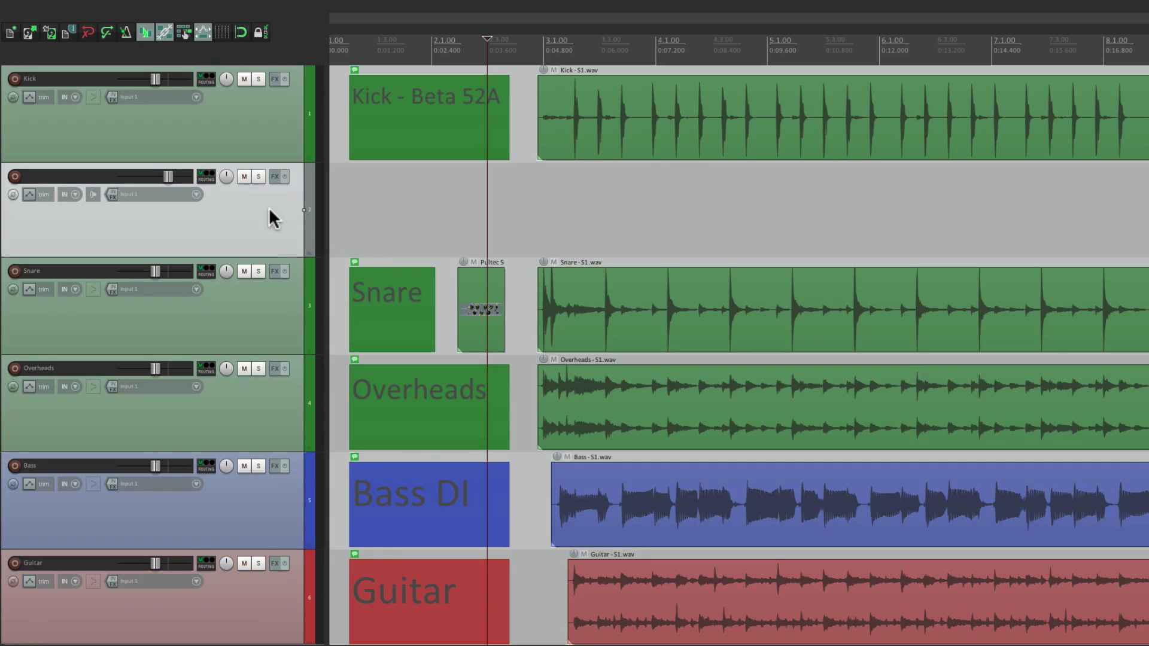
{"action": "right_click", "coordinate": [273, 218]}
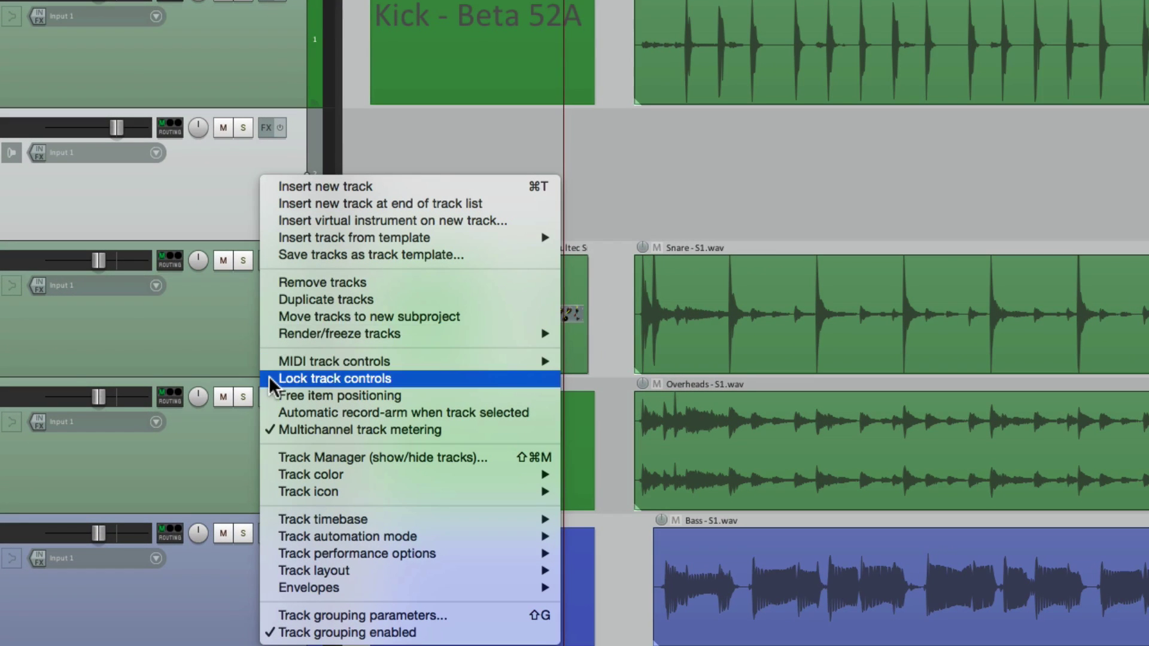
{"action": "left_click", "coordinate": [269, 380]}
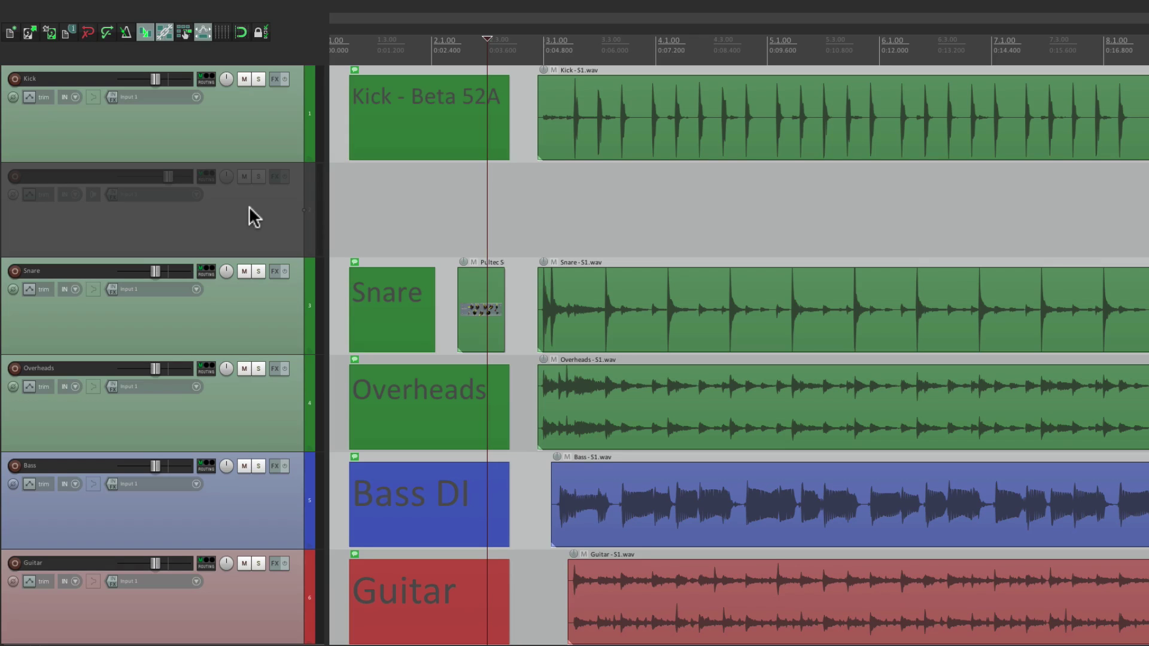
{"action": "left_click_drag", "start_coordinate": [238, 85], "coordinate": [296, 157]}
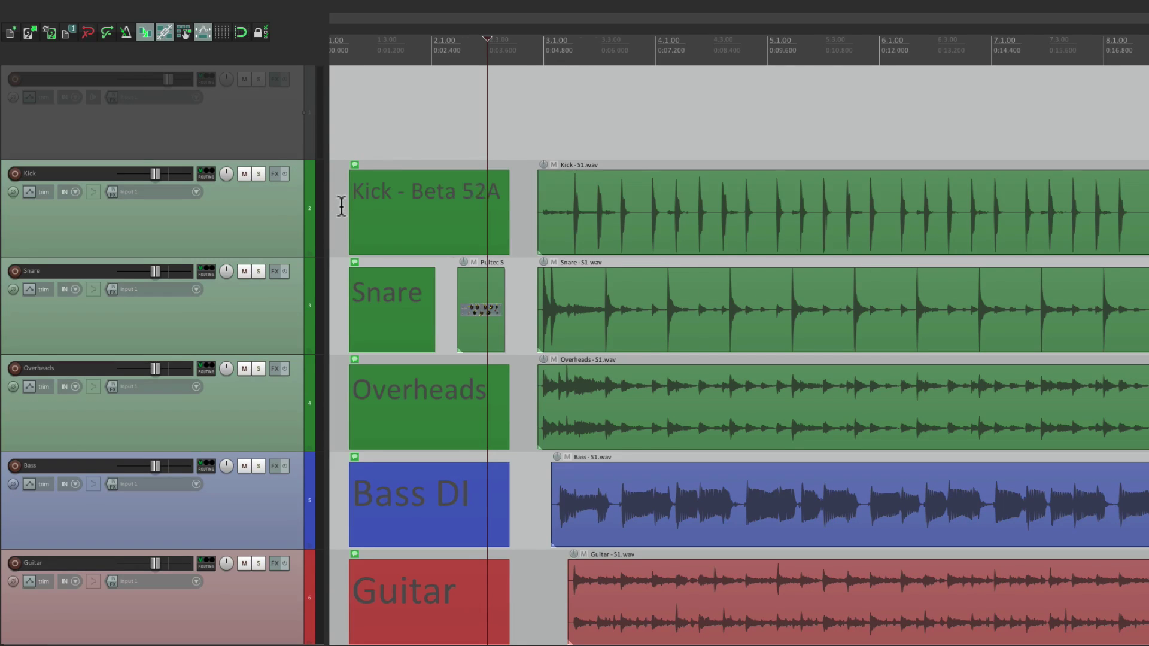
{"action": "scroll", "coordinate": [341, 207], "scroll_direction": "down", "scroll_amount": 5}
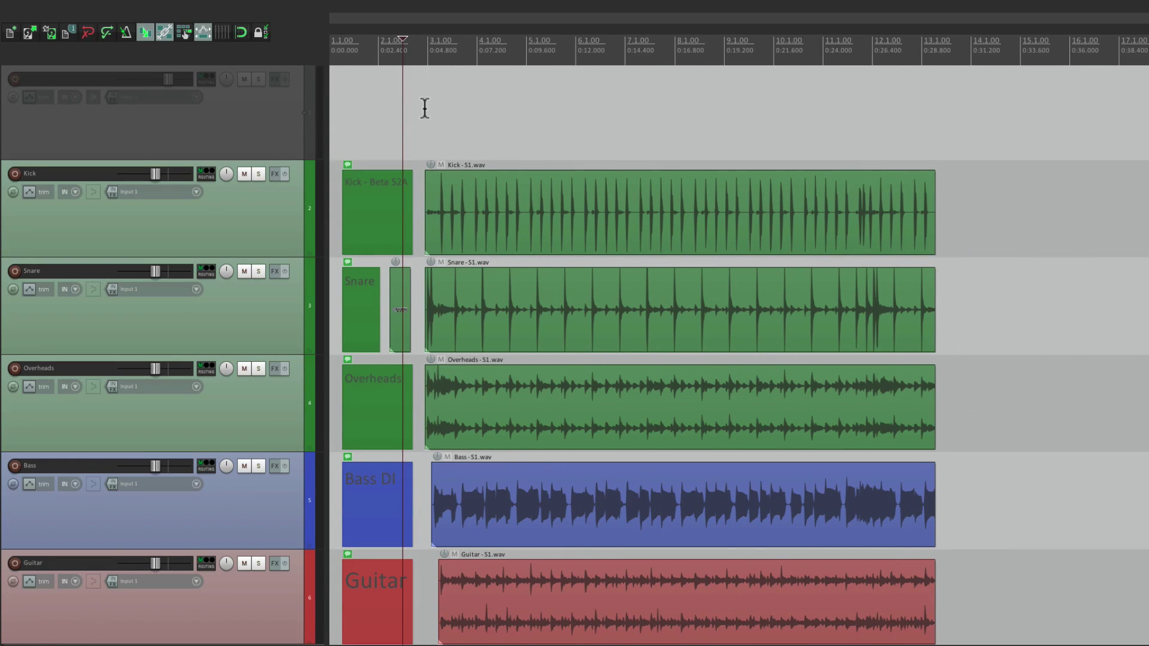
Add an empty item on the top track and lengthen it to about bar 13
{"action": "left_click", "coordinate": [424, 106]}
{"action": "mouse_move", "coordinate": [117, 6]}
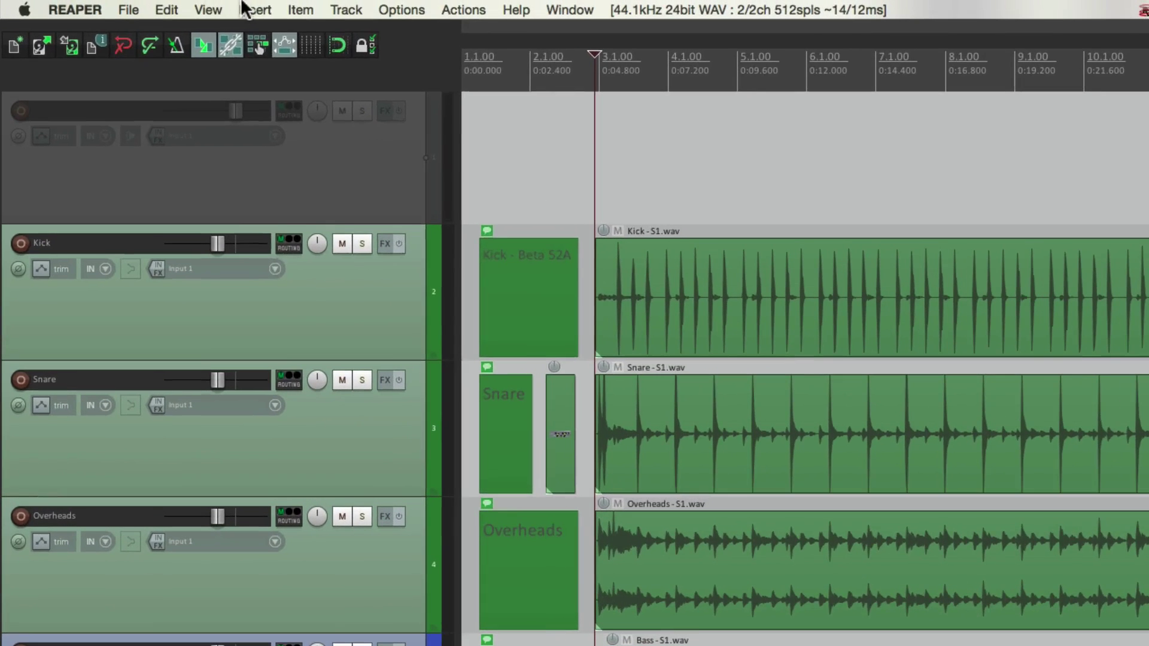
{"action": "left_click", "coordinate": [201, 8]}
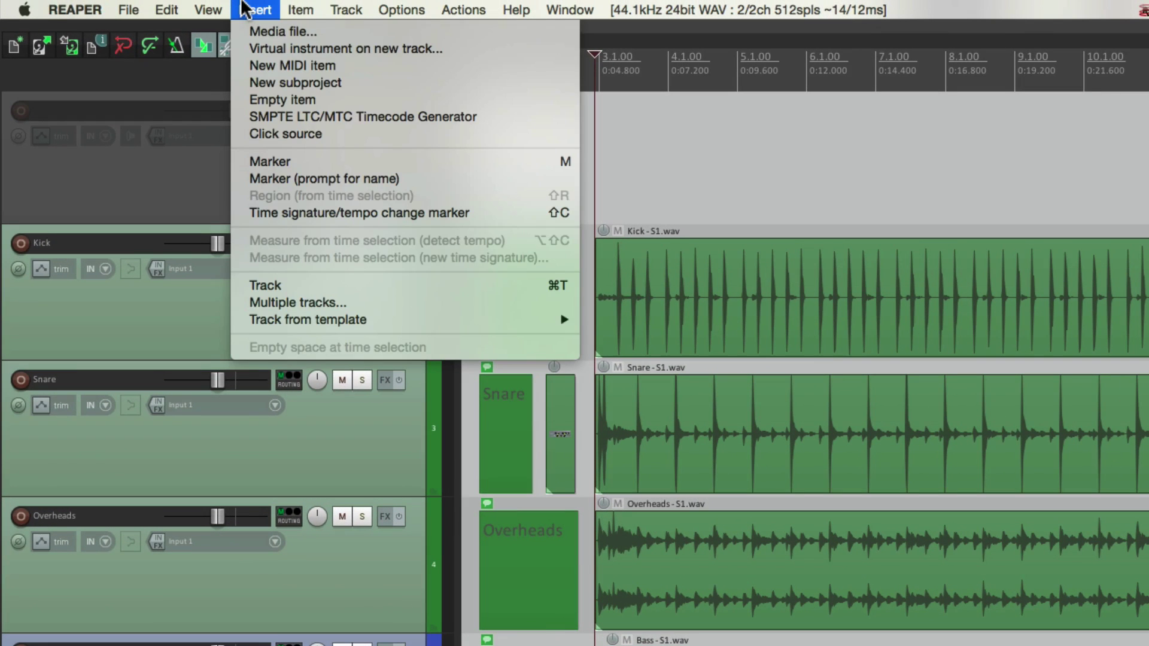
{"action": "left_click", "coordinate": [232, 100]}
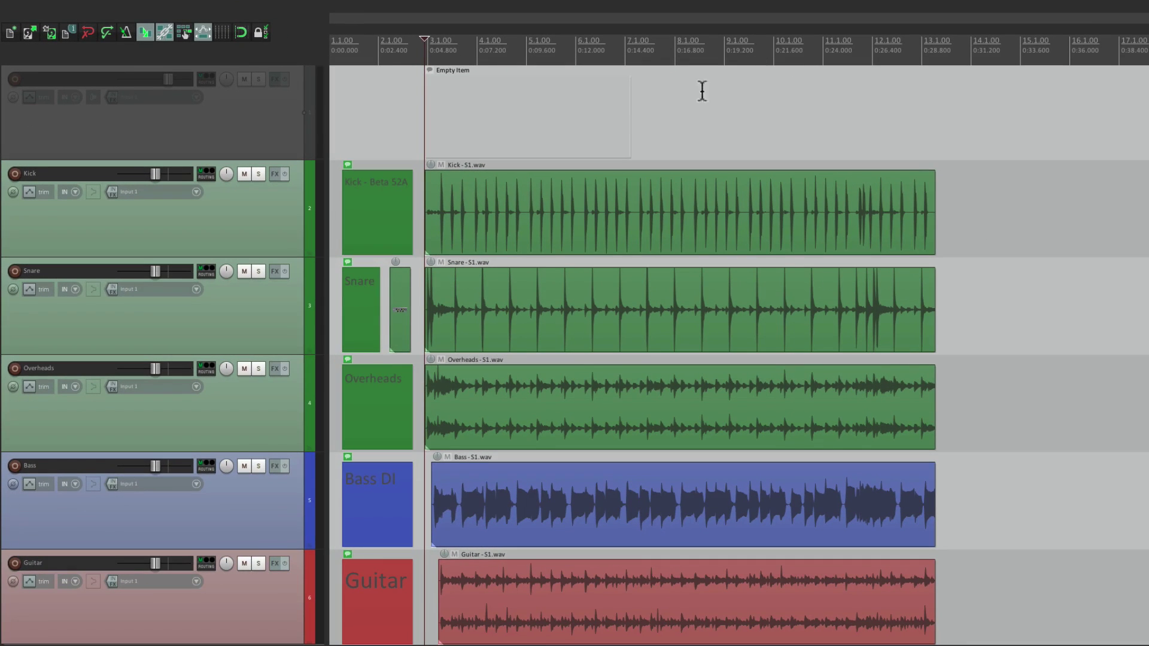
{"action": "left_click_drag", "start_coordinate": [629, 113], "coordinate": [945, 133]}
Give the item the note 'Verse 1' with Stretch to fit item enabled
{"action": "double_click", "coordinate": [501, 96]}
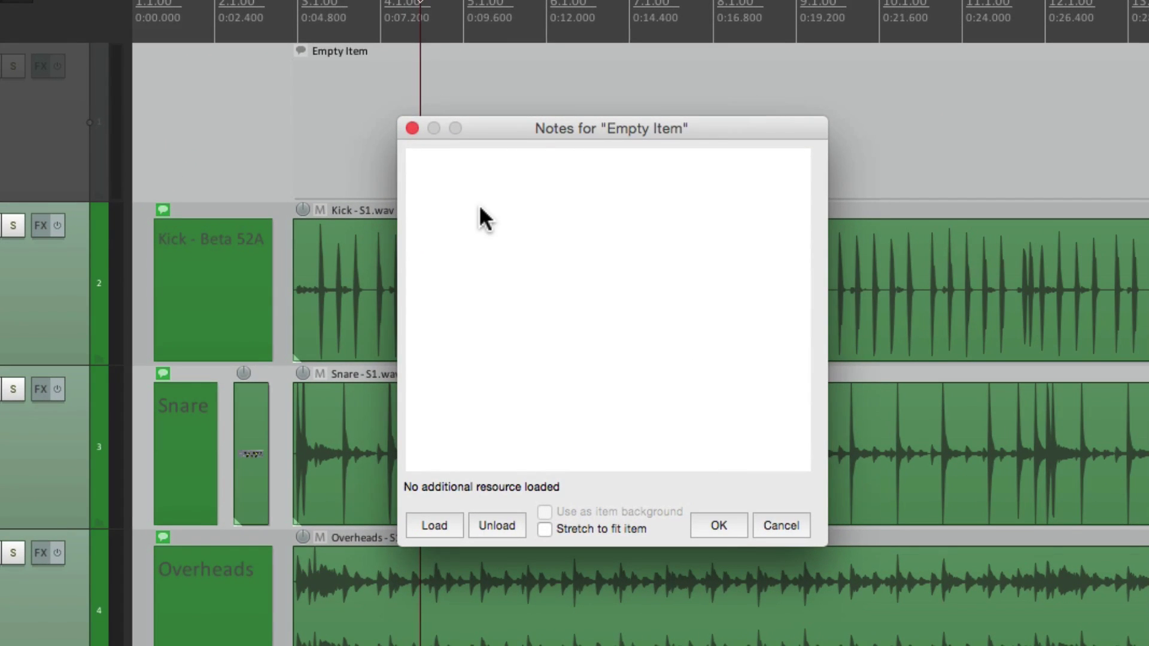
{"action": "type", "text": "Verse 1"}
{"action": "left_click", "coordinate": [545, 529]}
{"action": "left_click", "coordinate": [719, 525]}
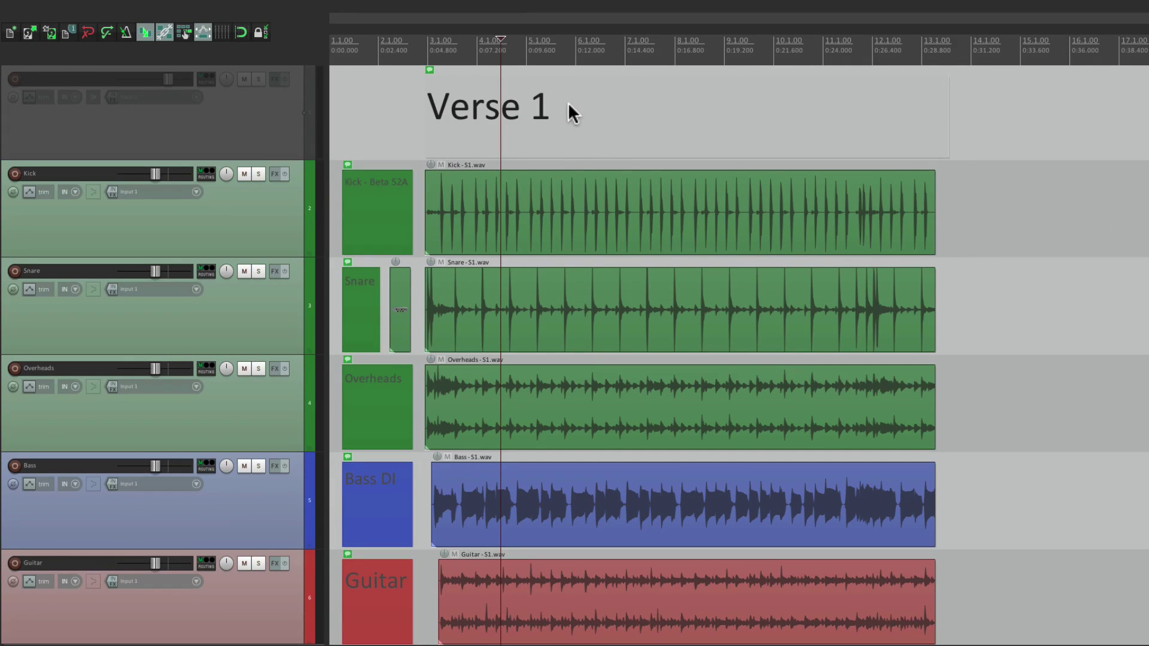
Split the Verse 1 item into four sections, near bars 9 and 12 among others
{"action": "left_click", "coordinate": [568, 111]}
{"action": "key", "text": "s"}
{"action": "left_click", "coordinate": [713, 117]}
{"action": "key", "text": "s"}
{"action": "left_click", "coordinate": [848, 113]}
{"action": "key", "text": "s"}
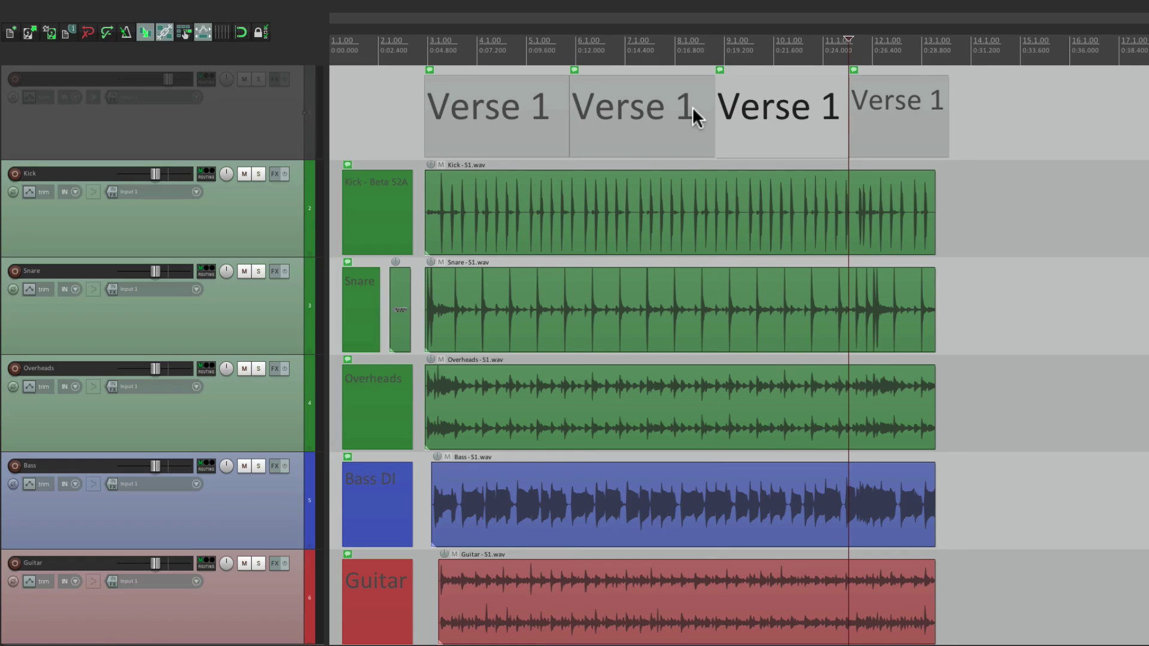
Rename the second and third sections 'Pre Chorus 1' and 'Chorus 1'
{"action": "double_click", "coordinate": [655, 116]}
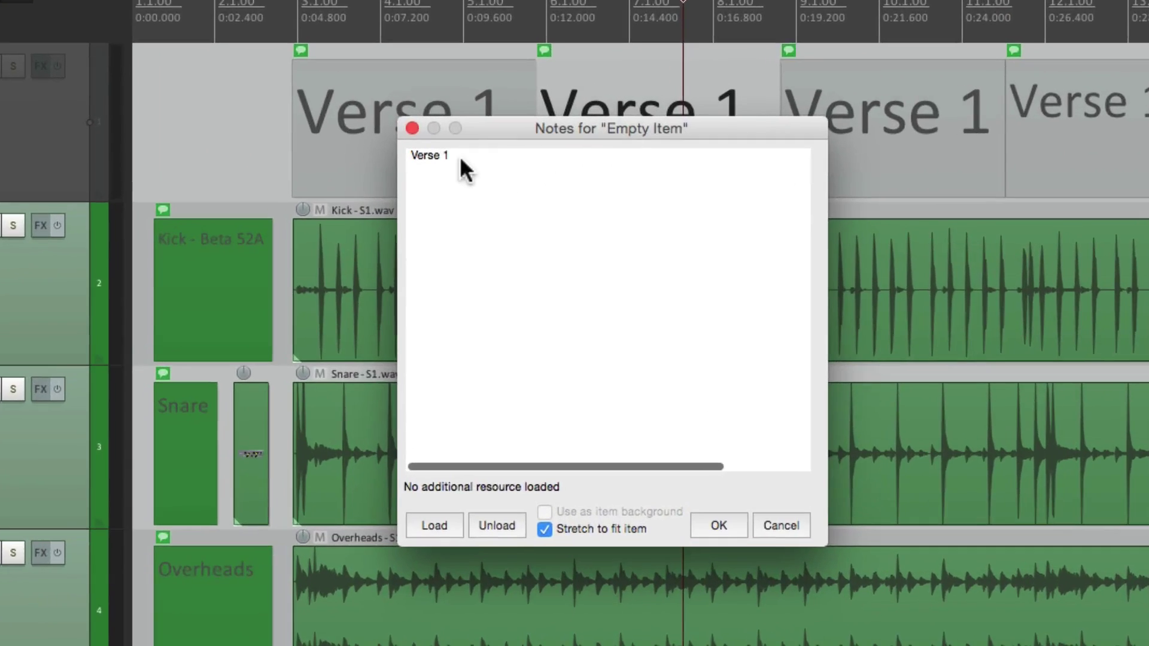
{"action": "double_click", "coordinate": [427, 155]}
{"action": "type", "text": "Pre Chorus"}
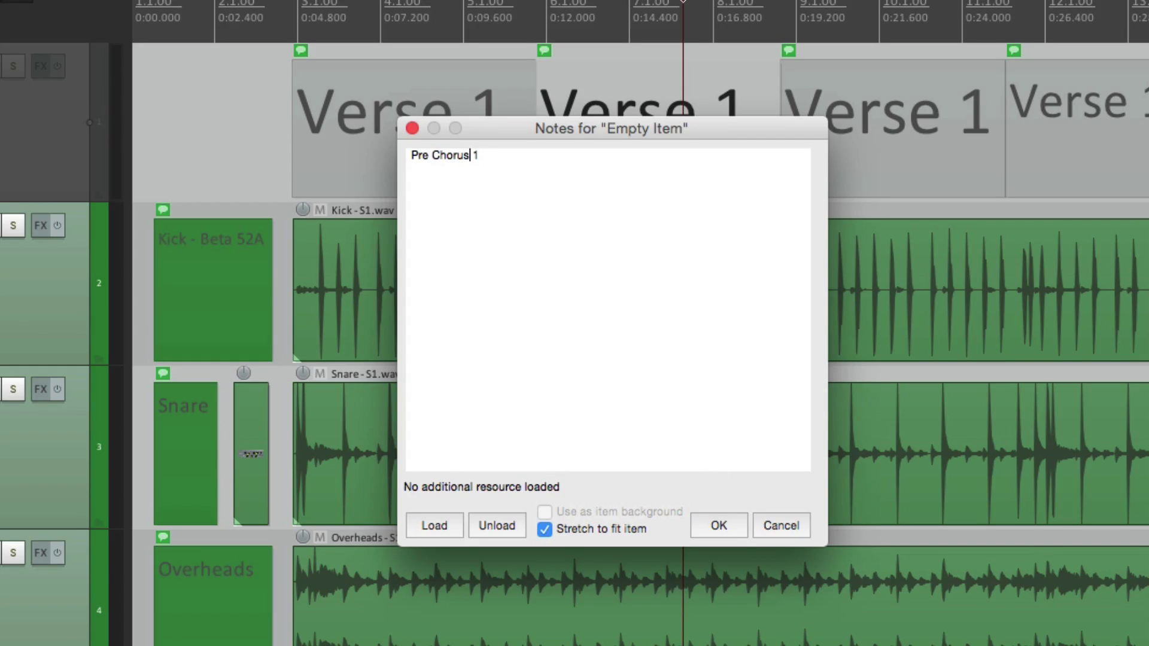
{"action": "key", "text": "Return"}
{"action": "double_click", "coordinate": [873, 120]}
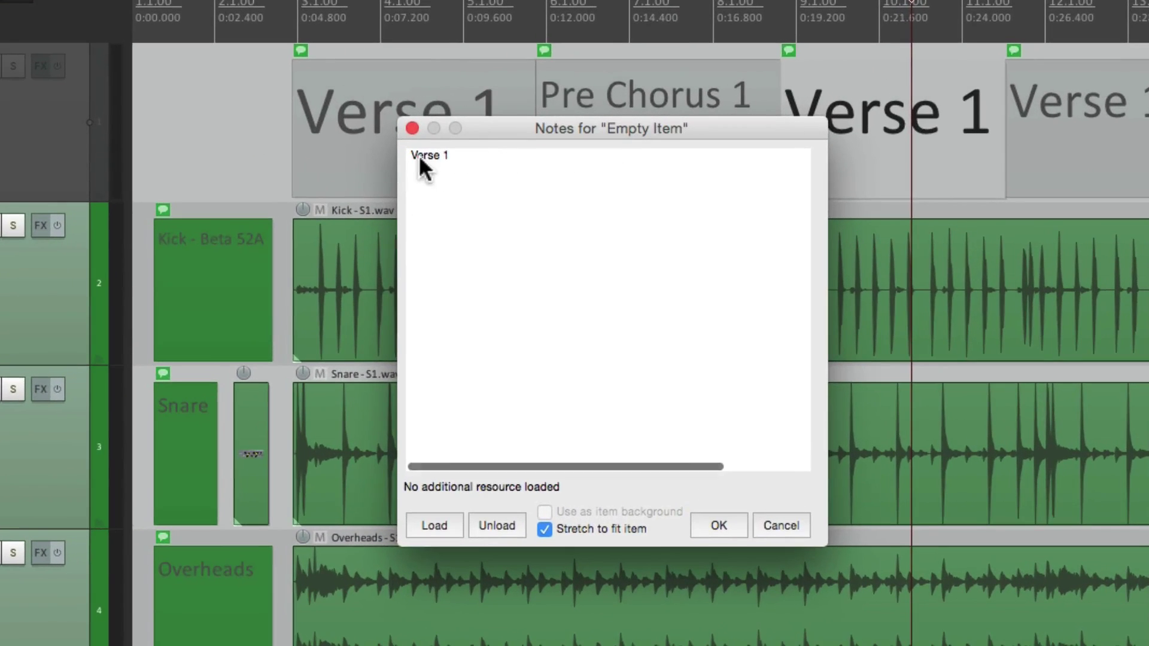
{"action": "double_click", "coordinate": [426, 153]}
{"action": "type", "text": "Chorus 1"}
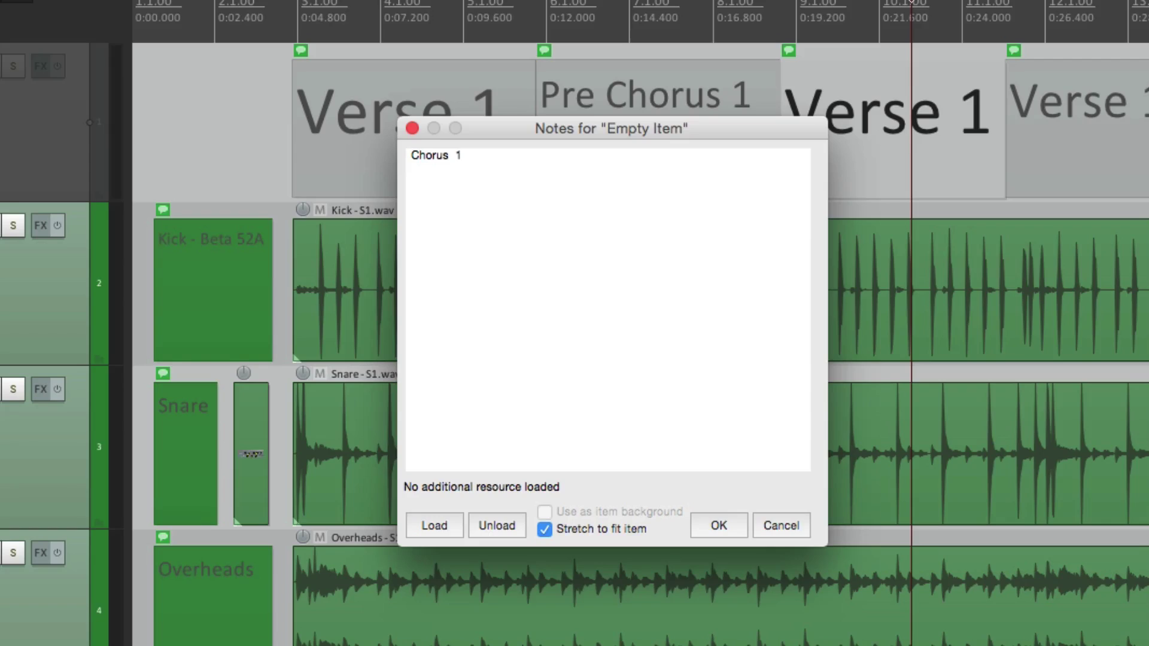
{"action": "key", "text": "Return"}
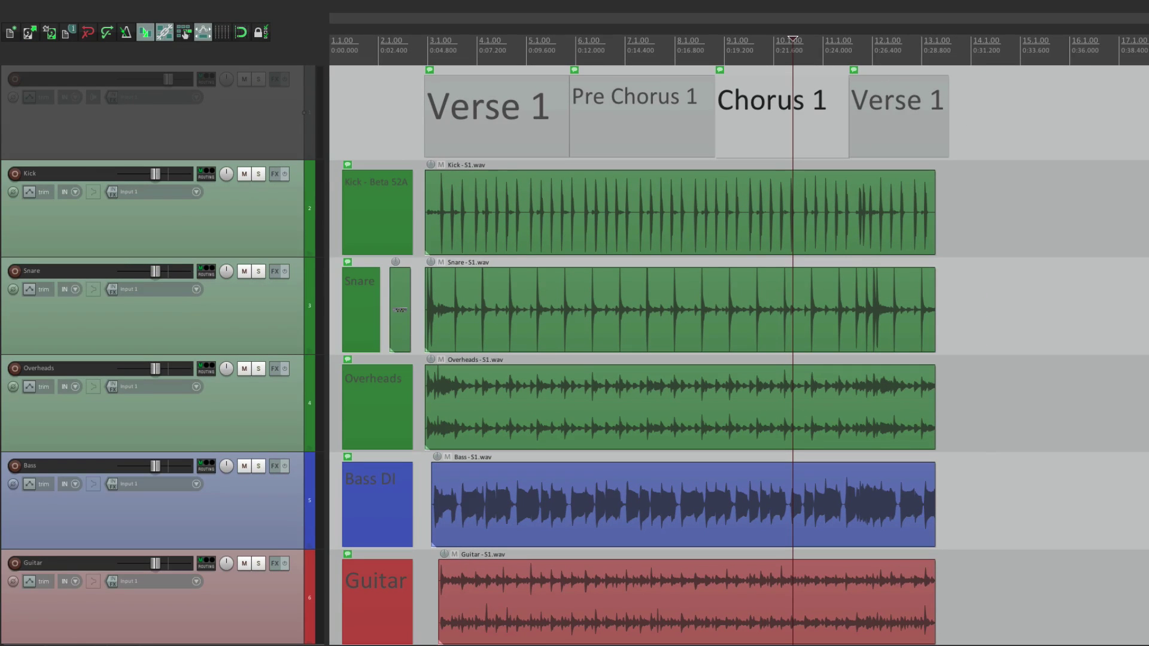
Replace the last section's note text with 'Fade Out'
{"action": "double_click", "coordinate": [911, 120]}
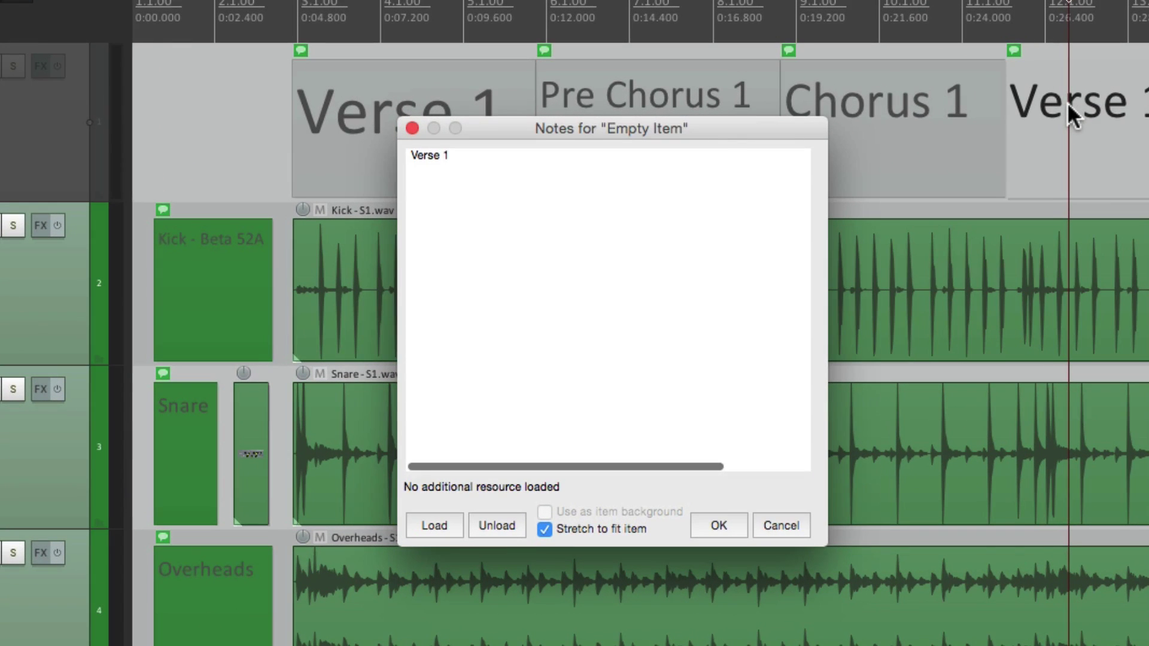
{"action": "key", "text": "super+a"}
{"action": "type", "text": "Fade Out"}
{"action": "key", "text": "Return"}
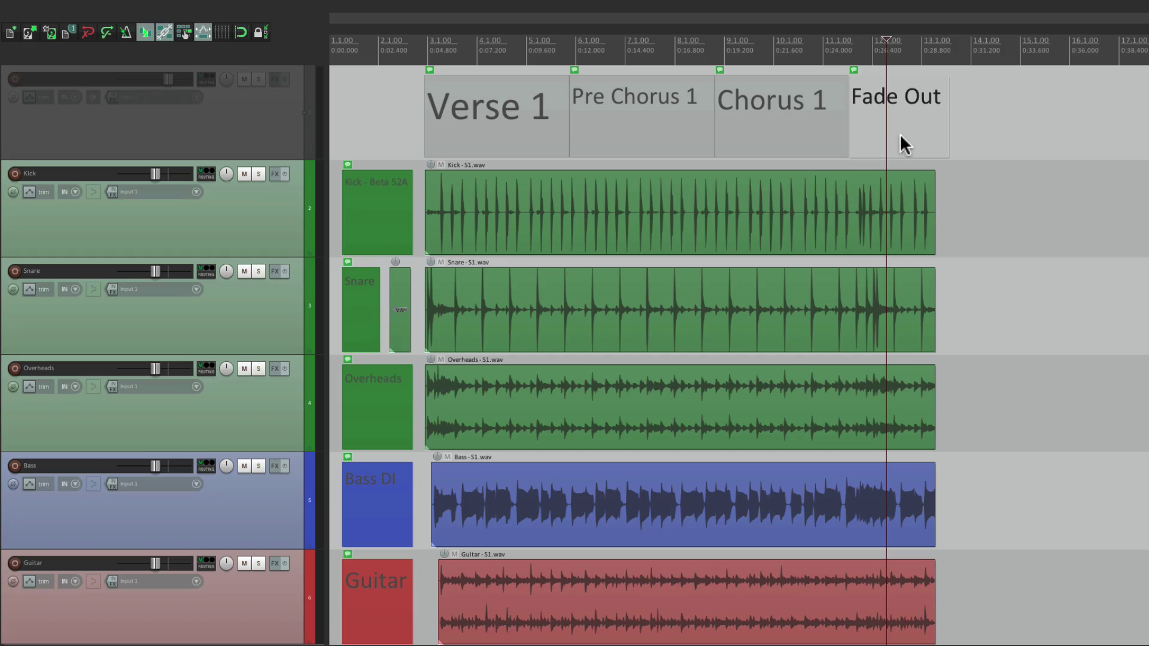
Give the Verse 1, Pre Chorus 1, Chorus 1 and Fade Out items random colours
{"action": "left_click", "coordinate": [982, 119]}
{"action": "left_click_drag", "start_coordinate": [469, 98], "coordinate": [864, 120]}
{"action": "right_click", "coordinate": [491, 120]}
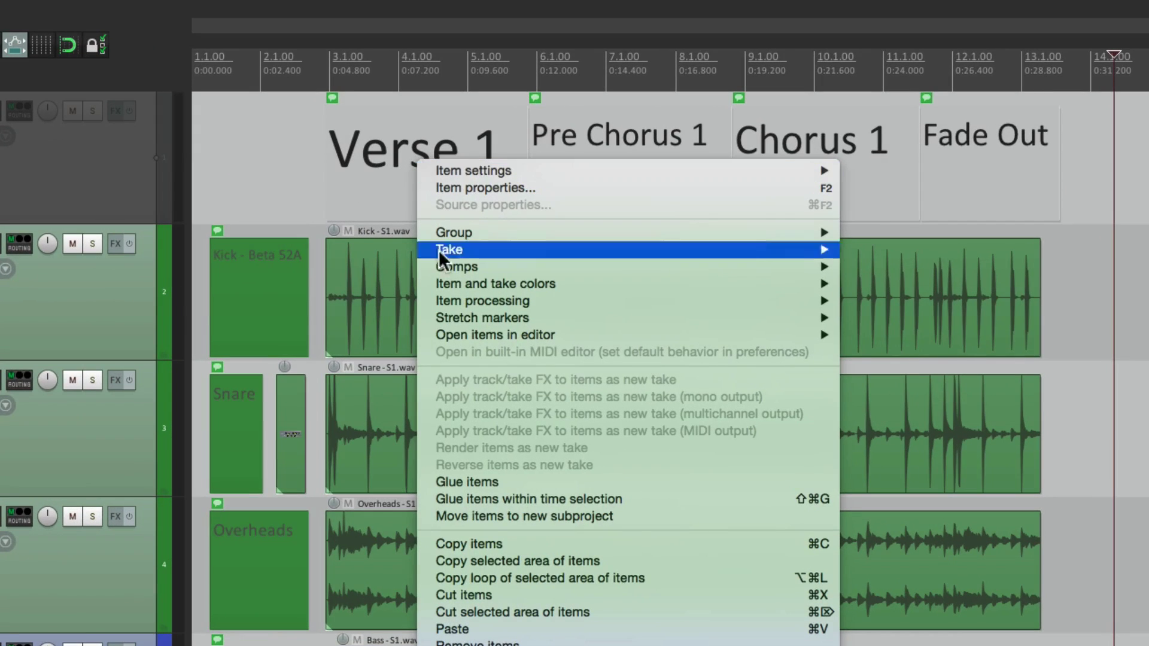
{"action": "mouse_move", "coordinate": [500, 204]}
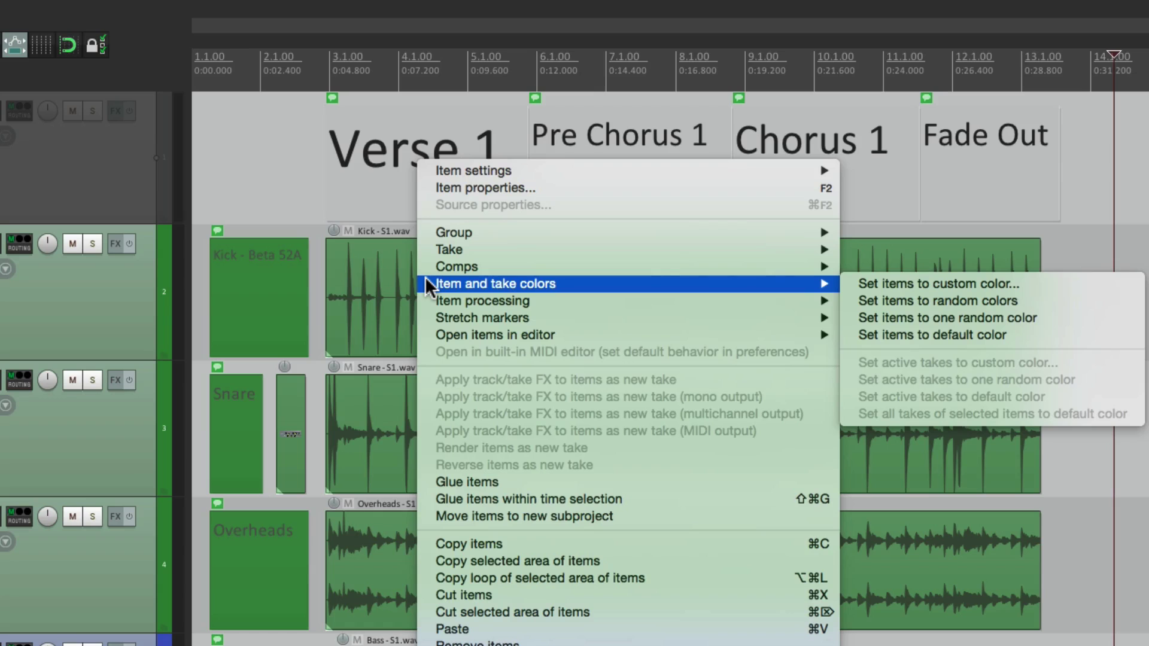
{"action": "left_click", "coordinate": [972, 301]}
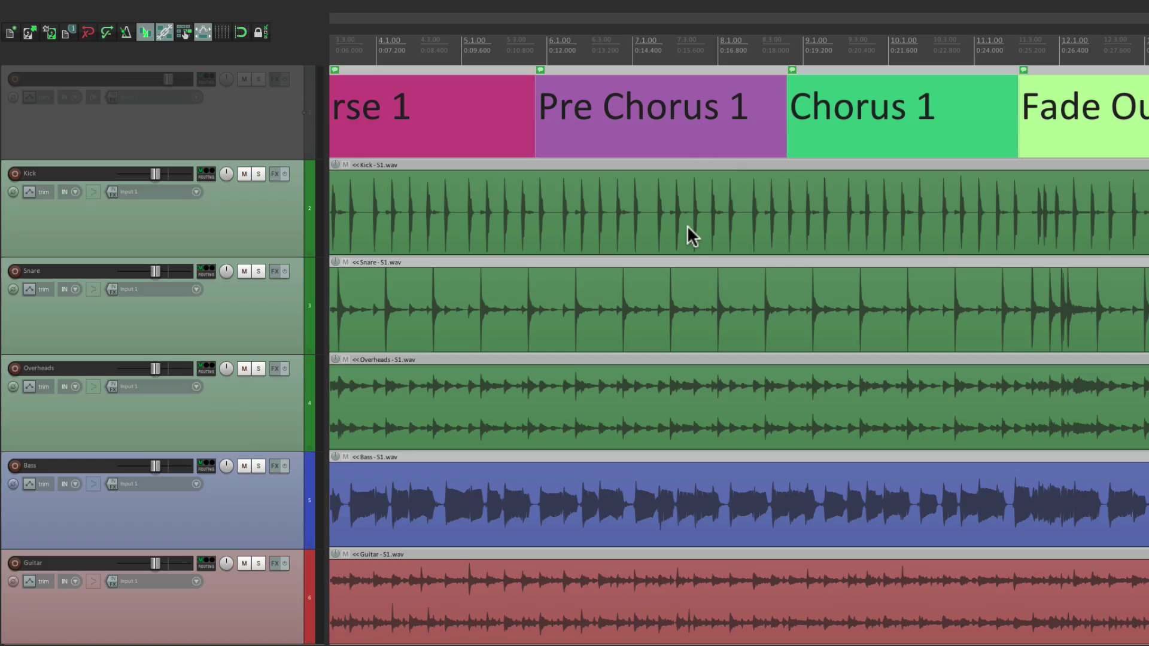
Adjust the top separator track's height and scroll down to the Sound Effects-001 track
{"action": "scroll", "coordinate": [687, 225], "scroll_direction": "up", "scroll_amount": 3}
{"action": "scroll", "coordinate": [687, 225], "scroll_direction": "down", "scroll_amount": 3}
{"action": "scroll", "coordinate": [664, 204], "scroll_direction": "left", "scroll_amount": 5}
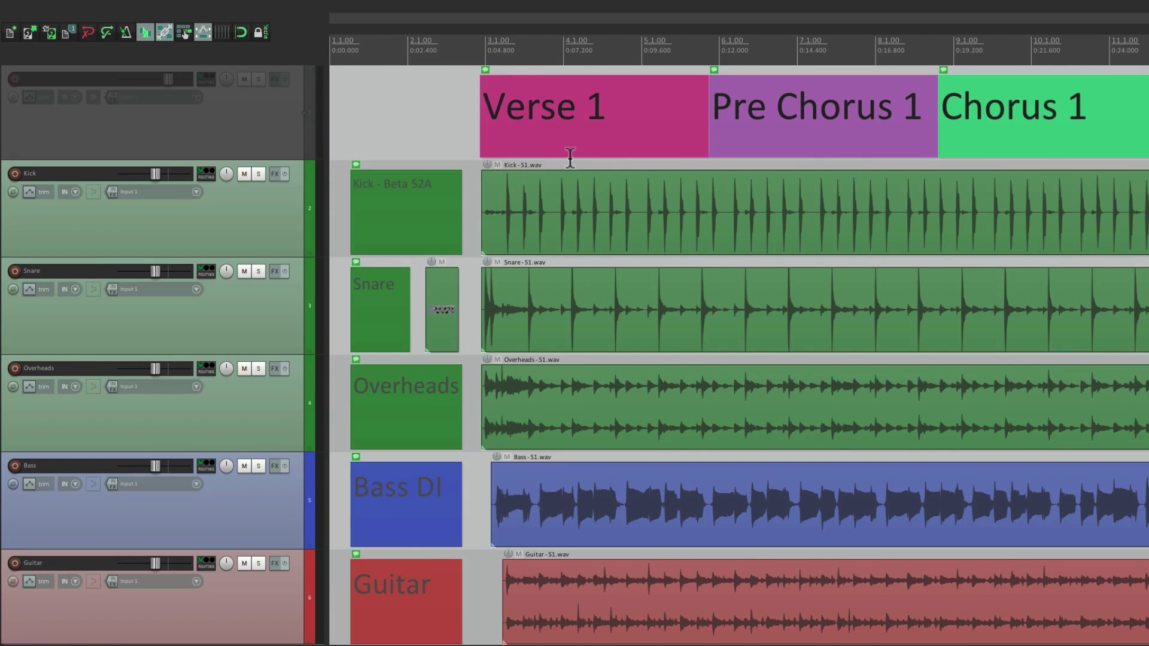
{"action": "scroll", "coordinate": [647, 200], "scroll_direction": "right", "scroll_amount": 5}
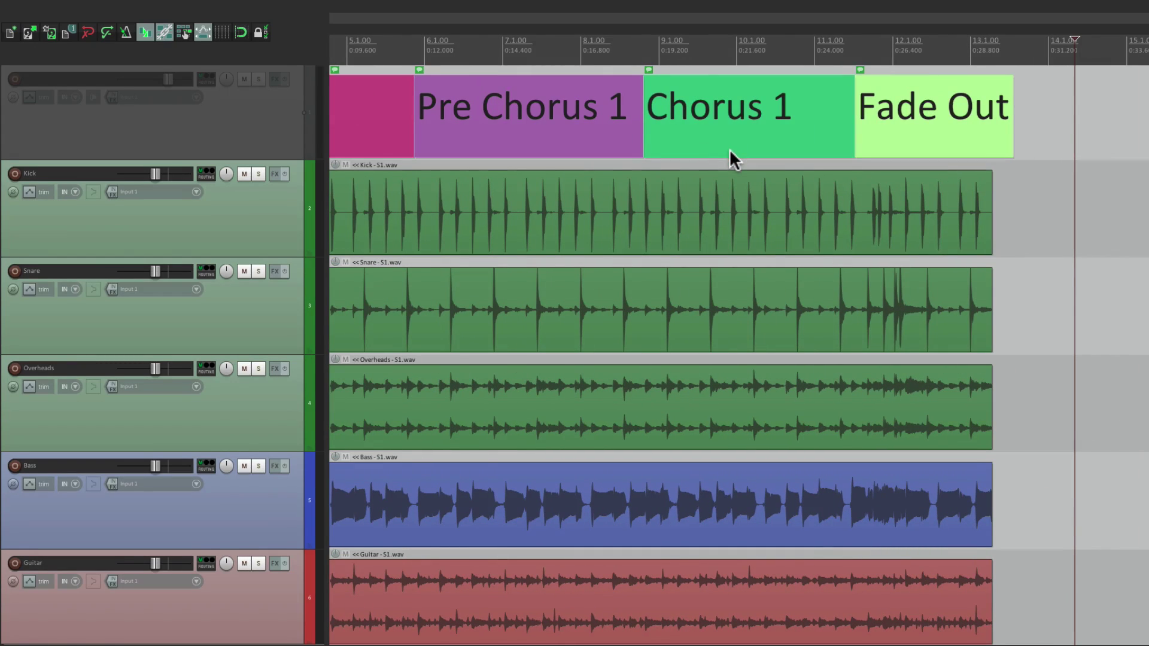
{"action": "scroll", "coordinate": [922, 189], "scroll_direction": "up", "scroll_amount": 4}
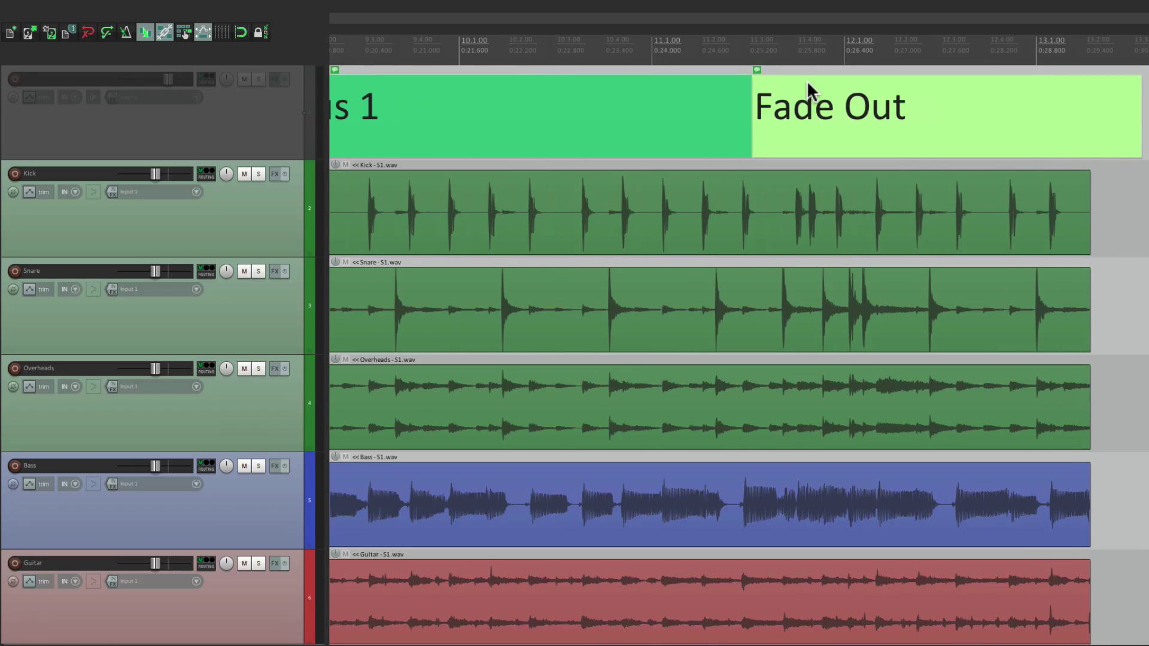
{"action": "scroll", "coordinate": [757, 225], "scroll_direction": "down", "scroll_amount": 5}
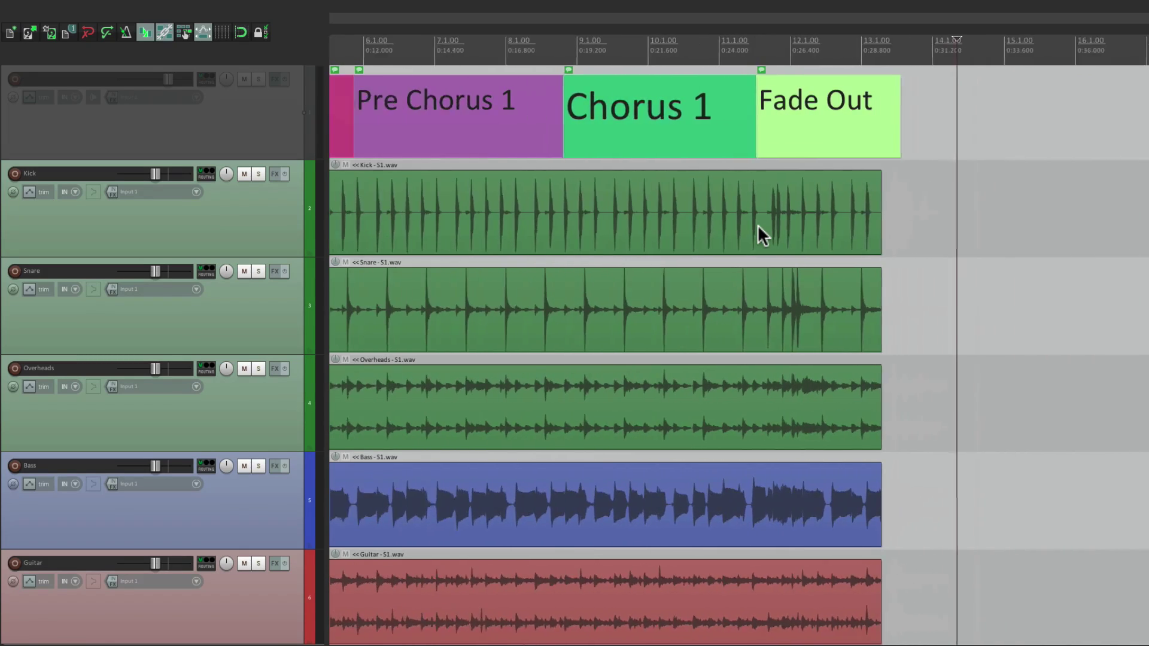
{"action": "scroll", "coordinate": [758, 224], "scroll_direction": "up", "scroll_amount": 1}
{"action": "scroll", "coordinate": [758, 224], "scroll_direction": "left", "scroll_amount": 3}
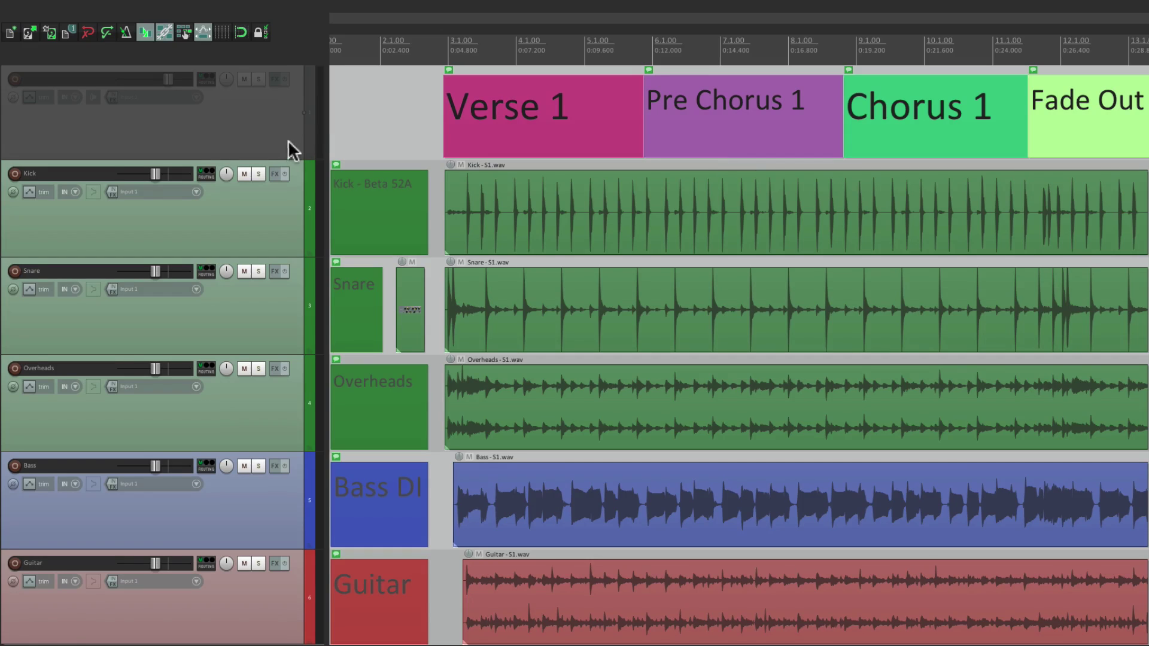
{"action": "mouse_move", "coordinate": [288, 159]}
{"action": "left_mouse_down"}
{"action": "mouse_move", "coordinate": [287, 103]}
{"action": "mouse_move", "coordinate": [283, 179]}
{"action": "mouse_move", "coordinate": [289, 92]}
{"action": "mouse_move", "coordinate": [288, 144]}
{"action": "left_mouse_up"}
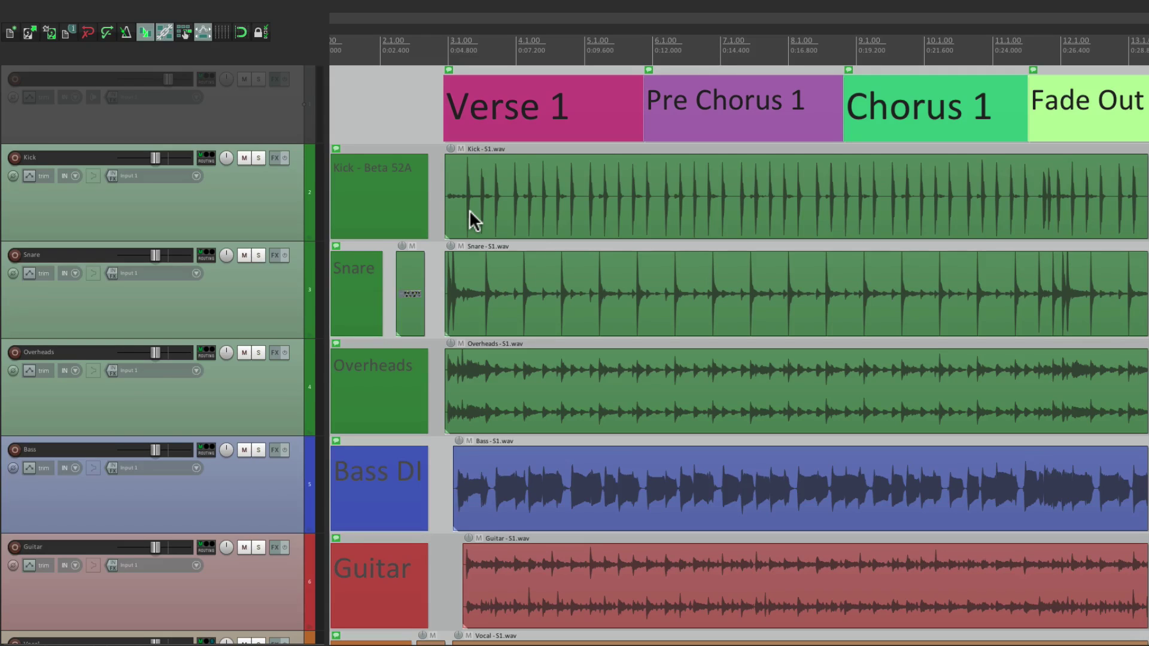
{"action": "scroll", "coordinate": [638, 342], "scroll_direction": "down", "scroll_amount": 5}
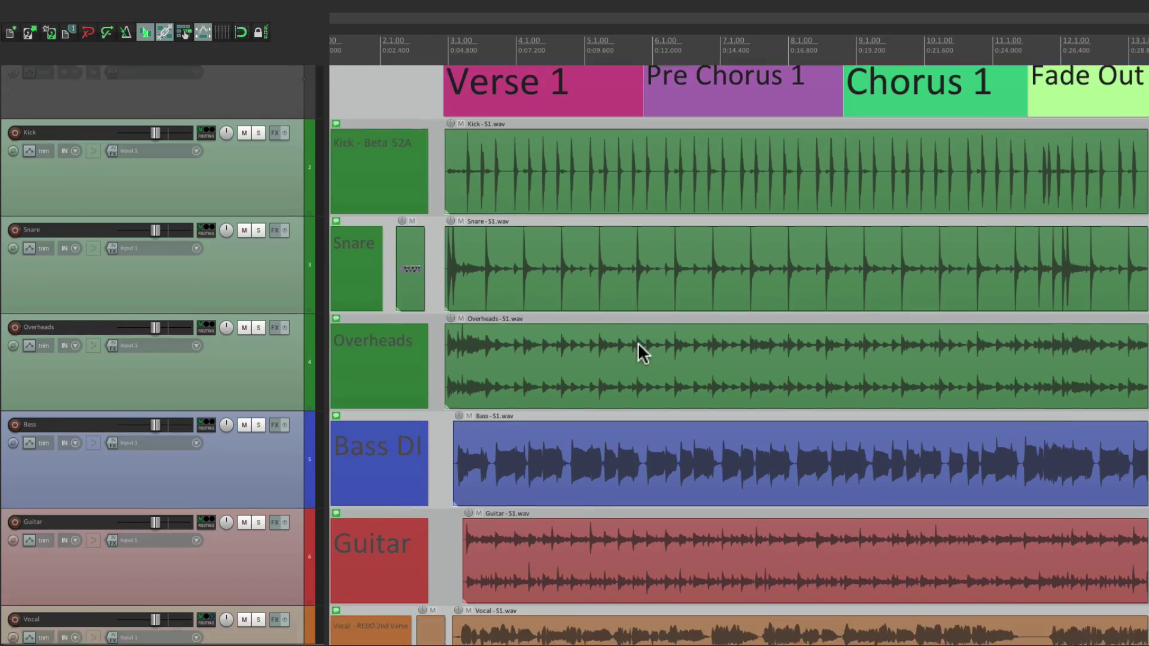
{"action": "scroll", "coordinate": [982, 518], "scroll_direction": "up", "scroll_amount": 3}
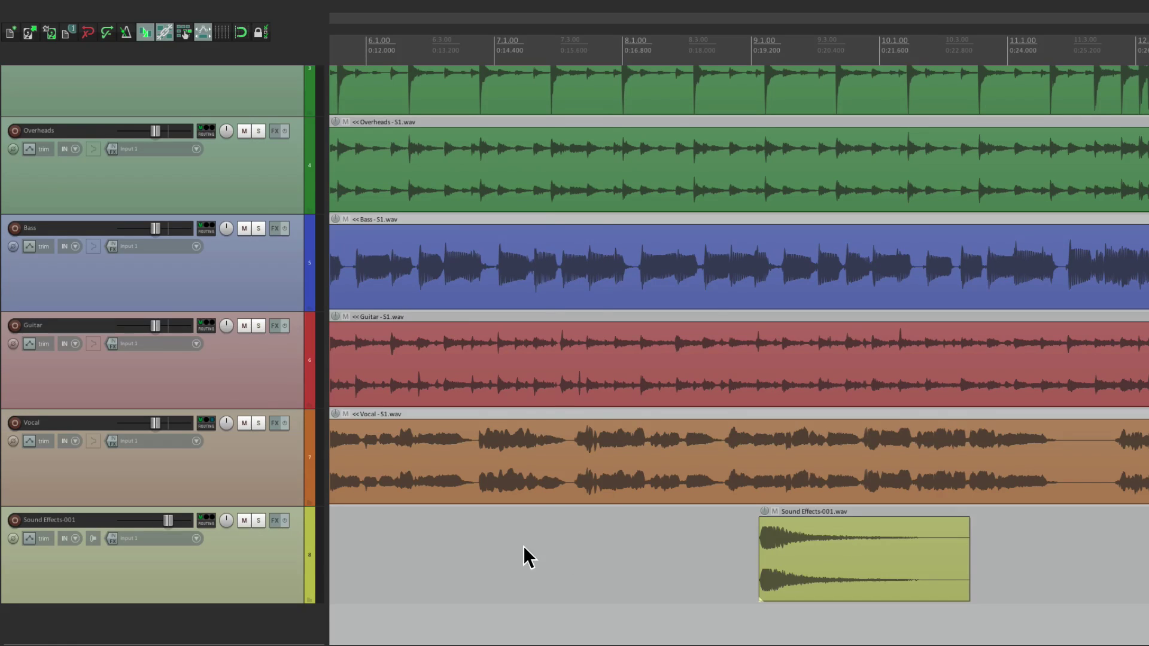
Add an empty item spanning bars 7.2–8.4 on Sound Effects-001 with the note 'REDO THIS!!!!!'
{"action": "left_click_drag", "start_coordinate": [525, 547], "coordinate": [731, 547]}
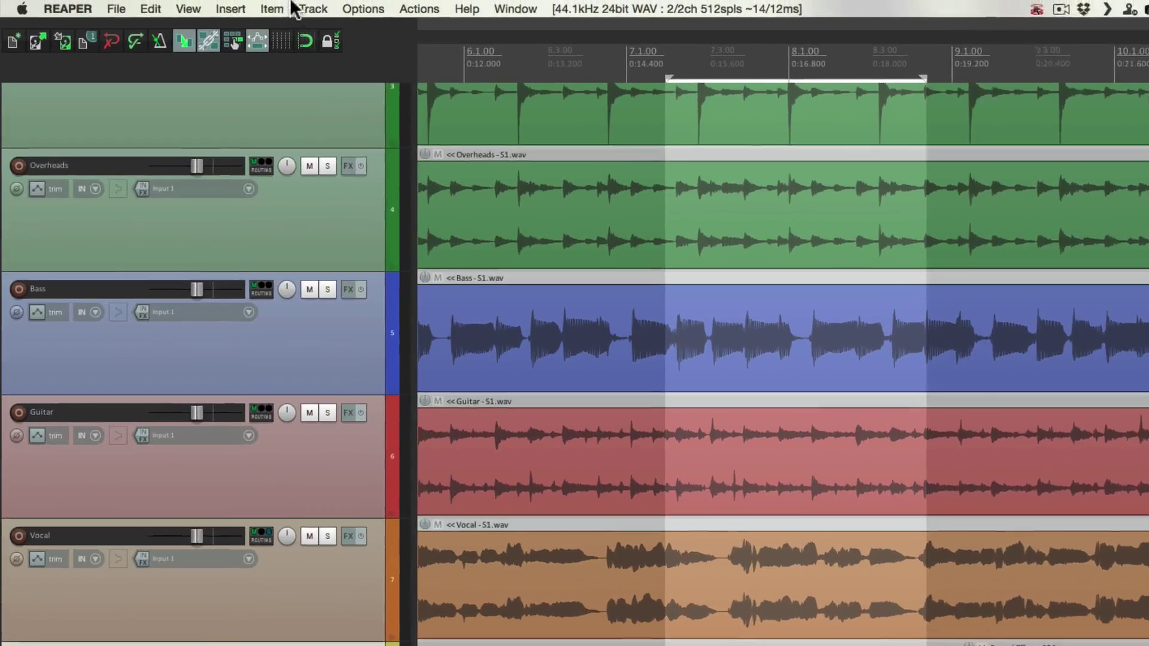
{"action": "left_click", "coordinate": [182, 6]}
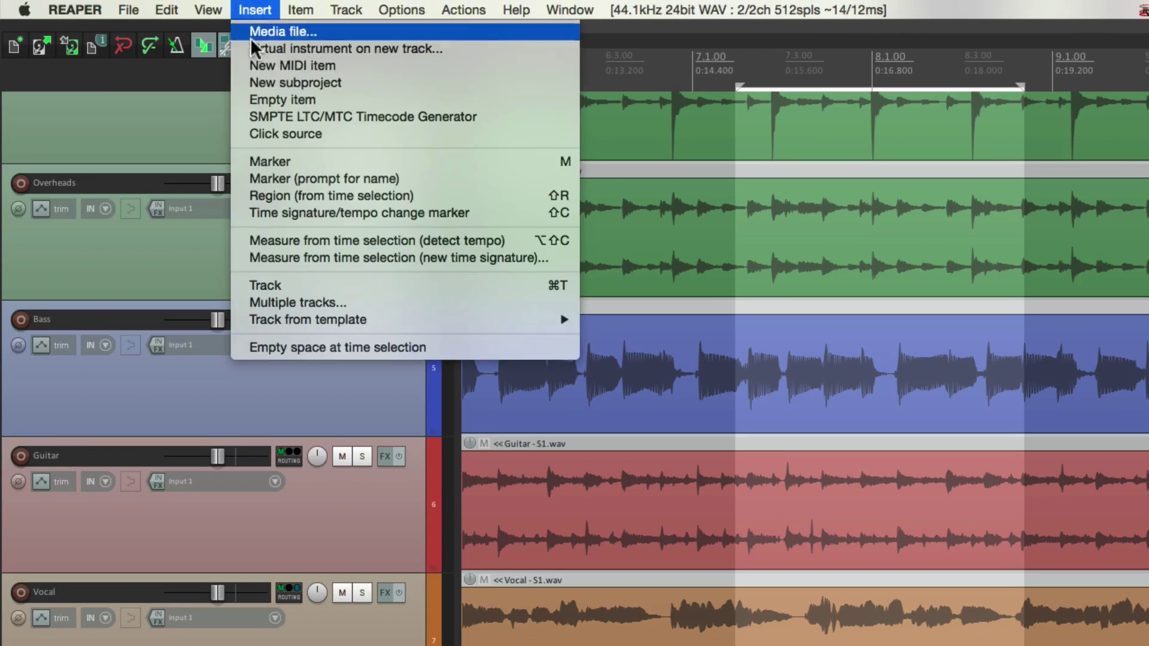
{"action": "left_click", "coordinate": [243, 99]}
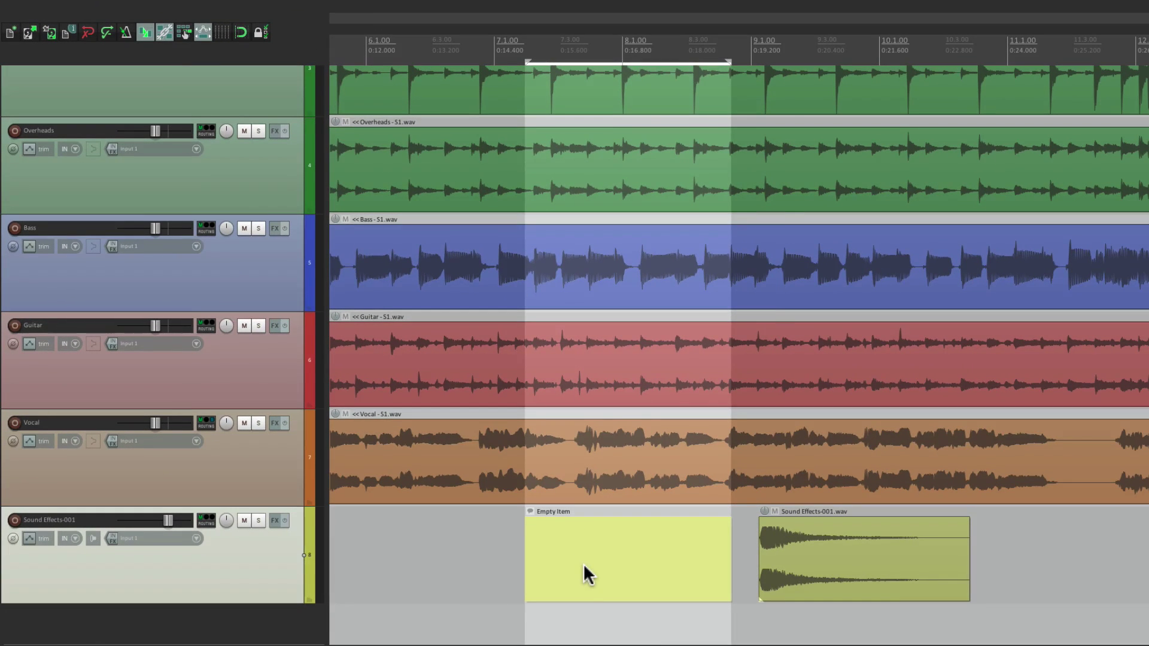
{"action": "double_click", "coordinate": [583, 563]}
{"action": "type", "text": "REDO THIS!!!!!"}
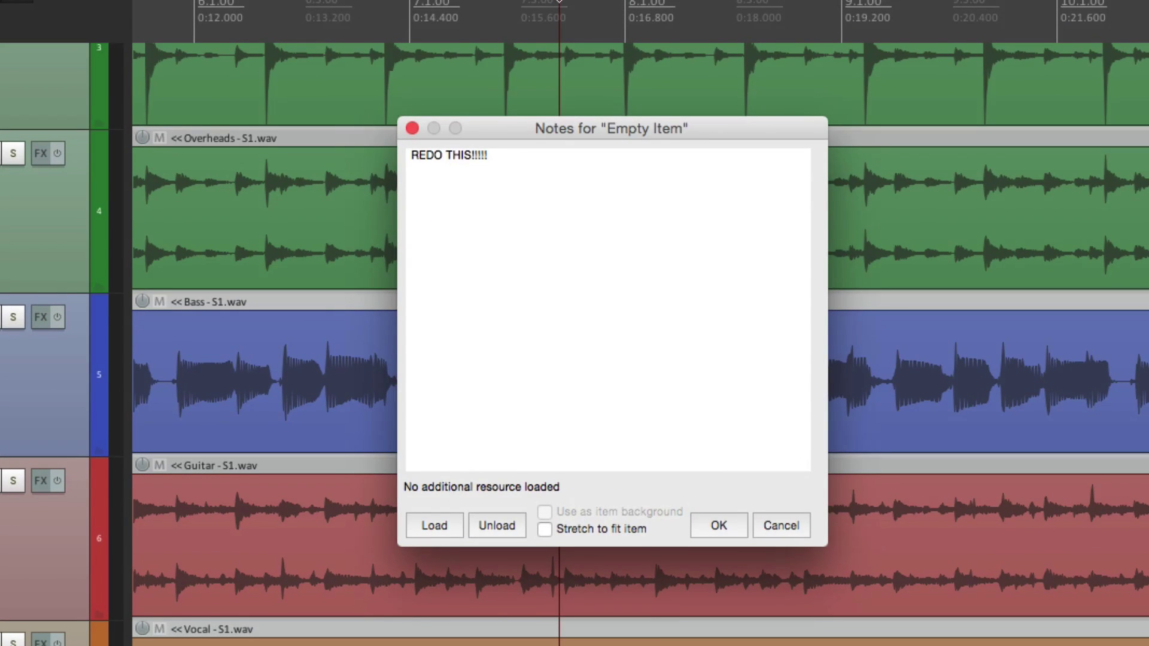
{"action": "left_click", "coordinate": [718, 526]}
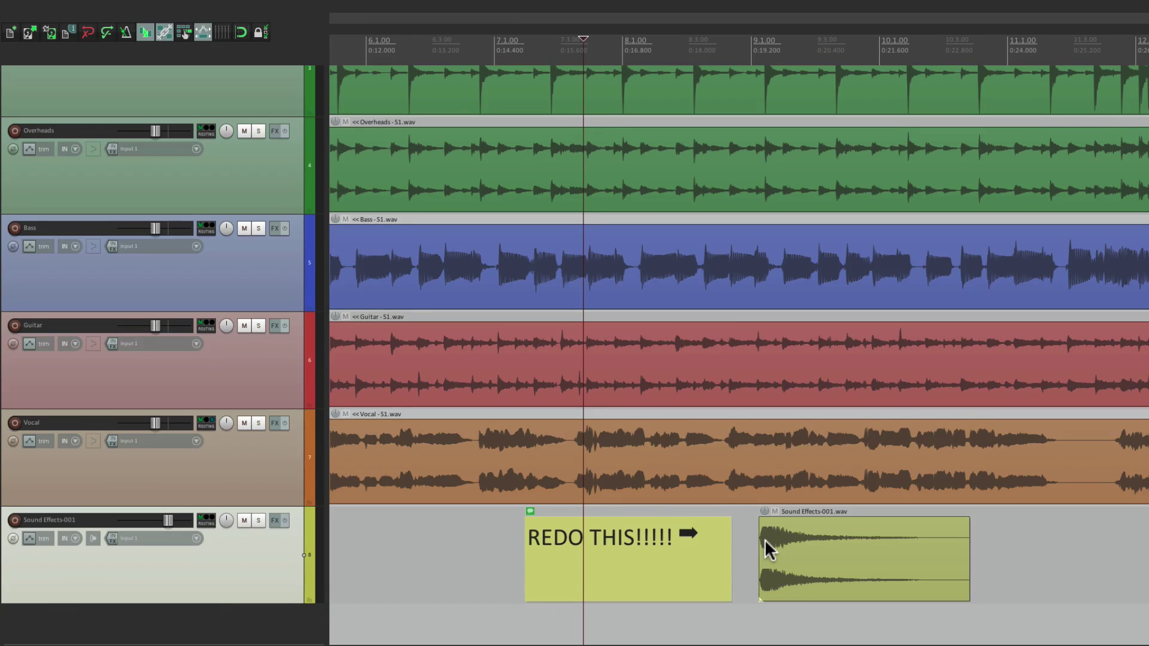
{"action": "scroll", "coordinate": [587, 487], "scroll_direction": "down", "scroll_amount": 3}
{"action": "scroll", "coordinate": [587, 488], "scroll_direction": "up", "scroll_amount": 4}
{"action": "scroll", "coordinate": [706, 557], "scroll_direction": "right", "scroll_amount": 3}
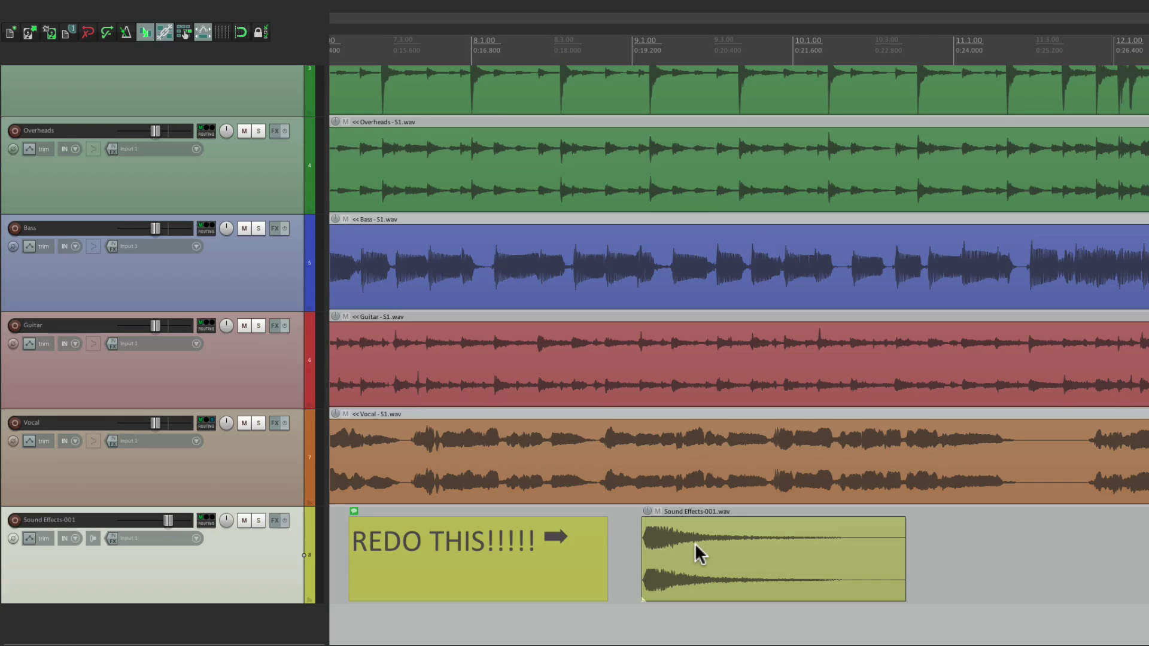
Add the note 'REDO THIS!!!!' to the Sound Effects-001.wav clip and reopen its notes
{"action": "left_click", "coordinate": [656, 527]}
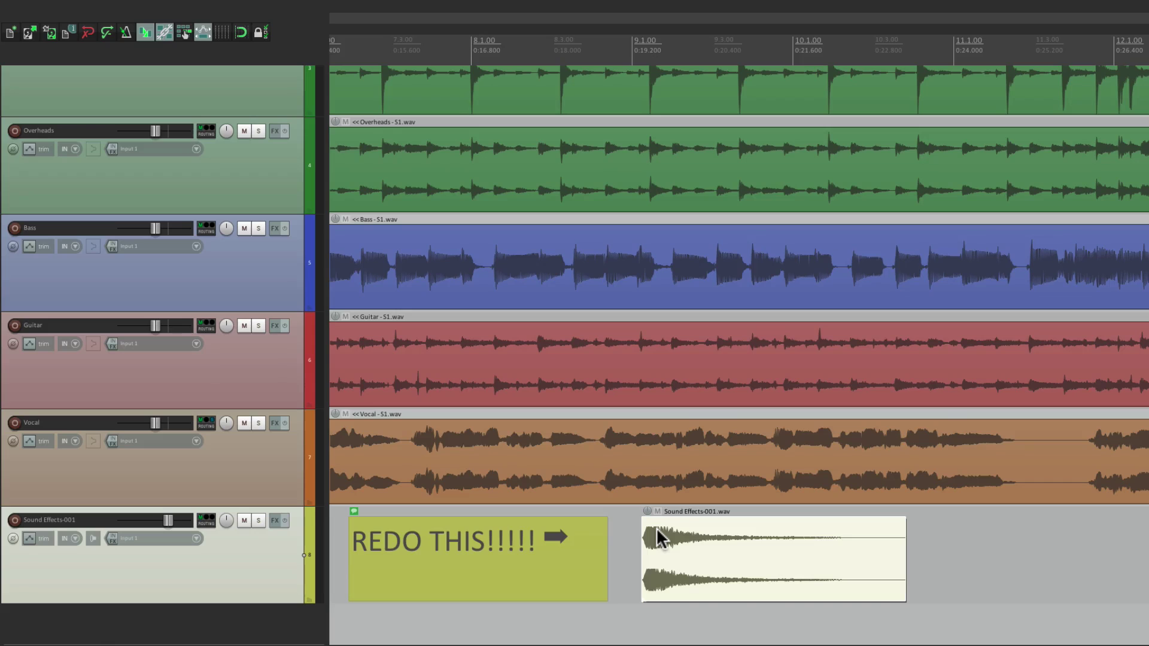
{"action": "right_click", "coordinate": [656, 527]}
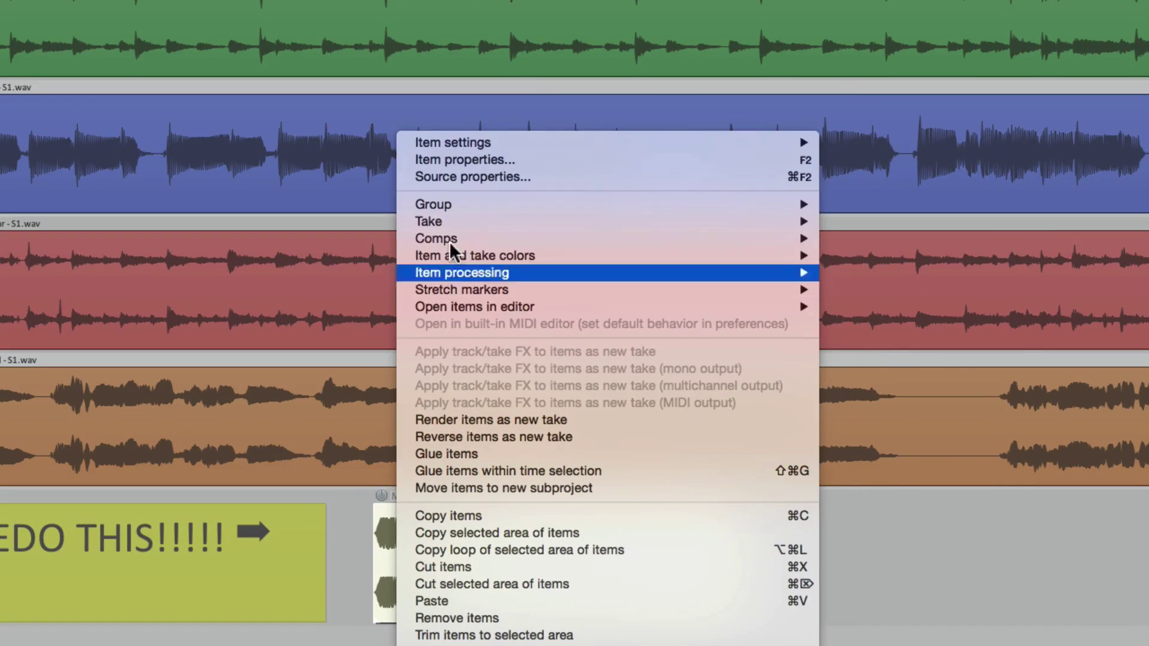
{"action": "mouse_move", "coordinate": [754, 257]}
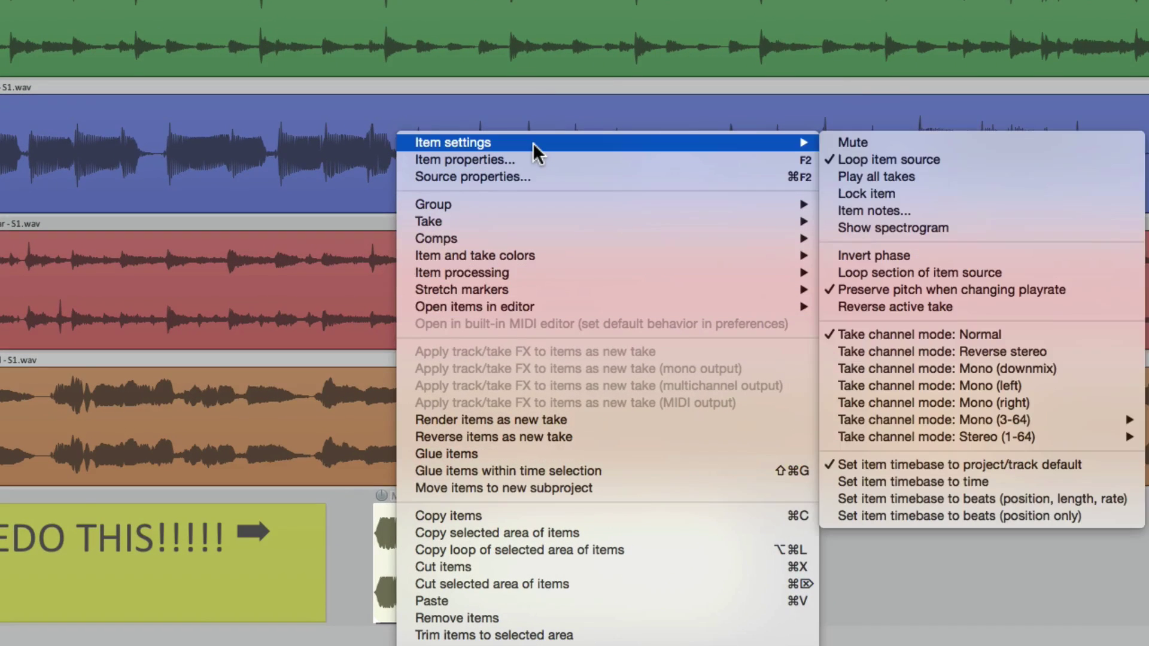
{"action": "left_click", "coordinate": [957, 210]}
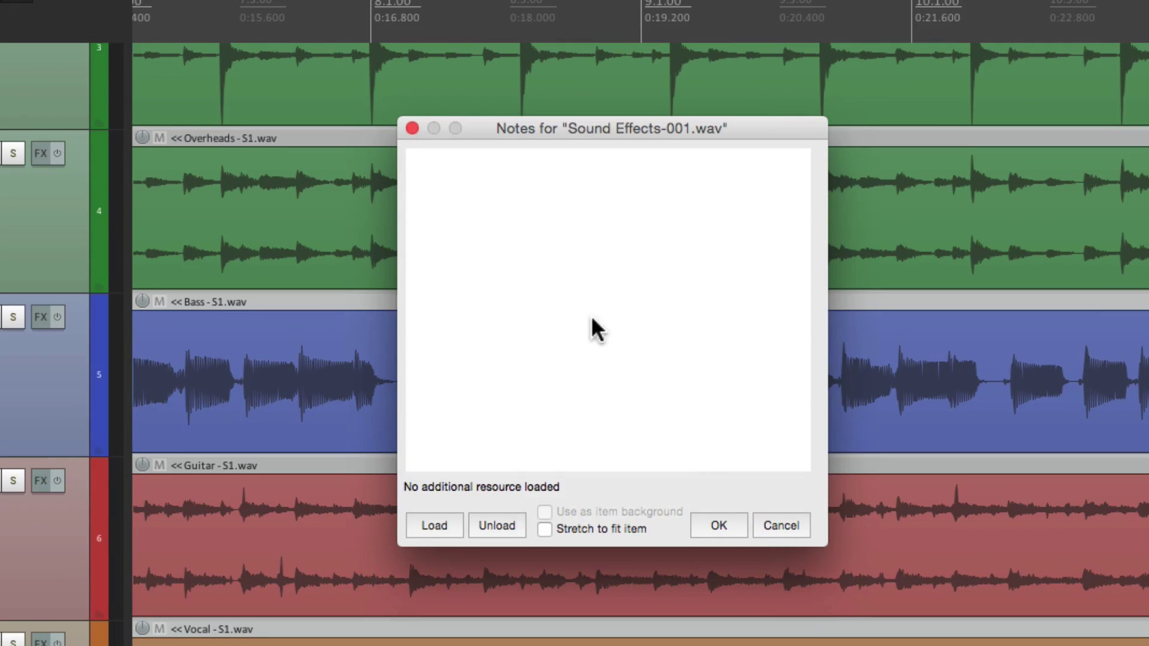
{"action": "type", "text": "REDO THIS!!!!"}
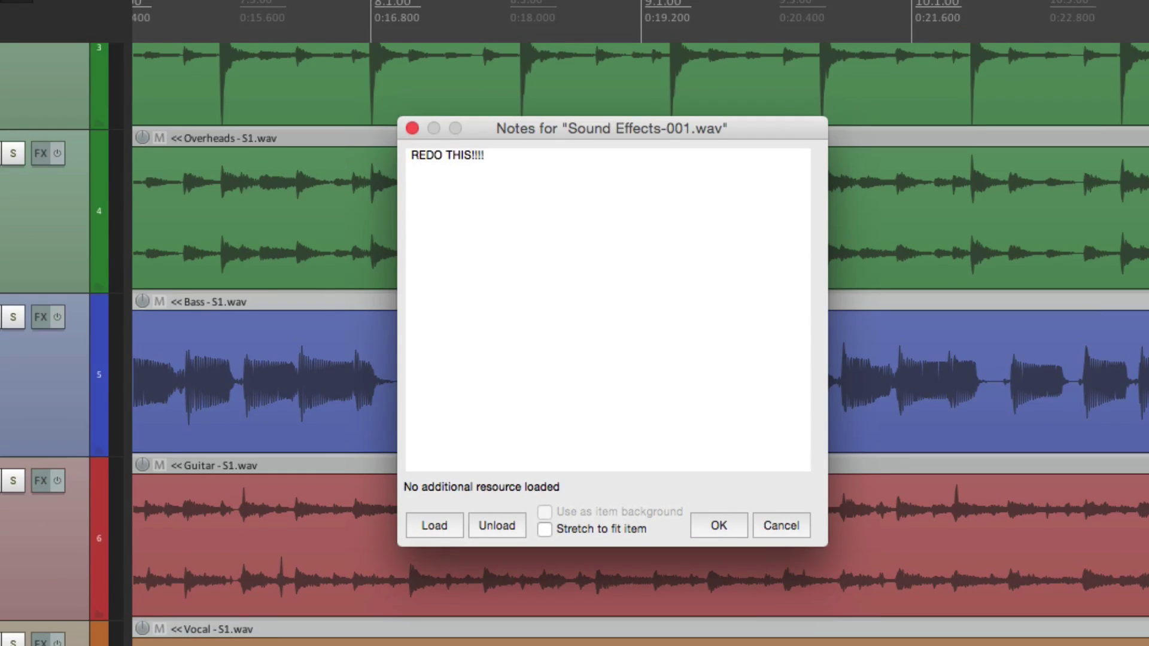
{"action": "left_click", "coordinate": [718, 525]}
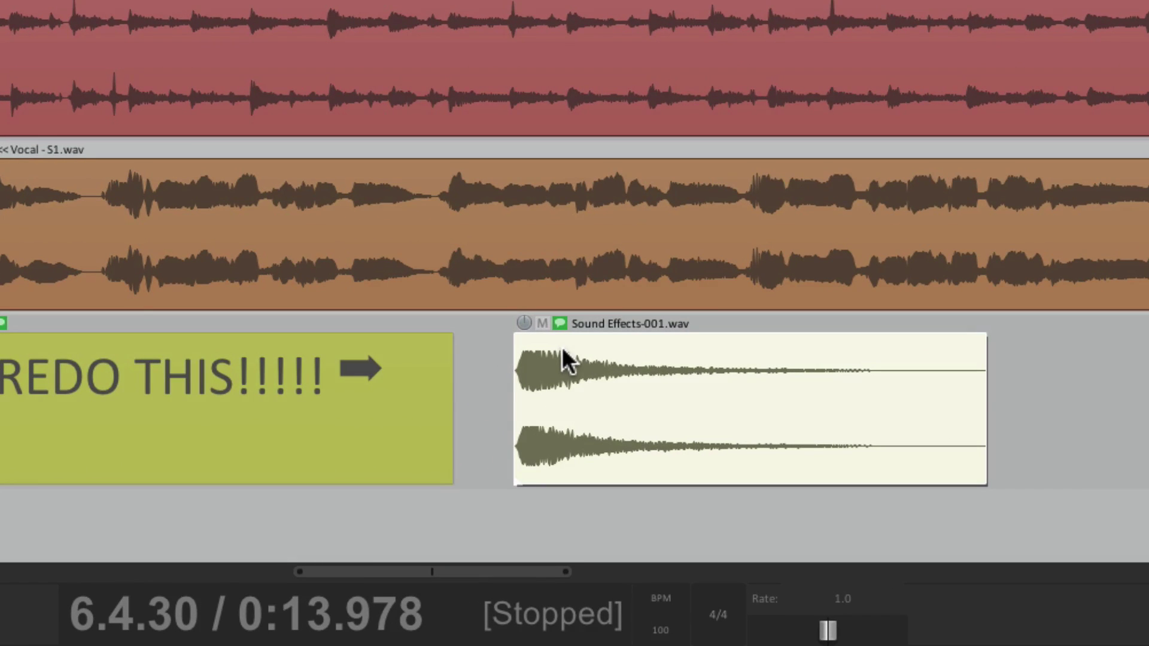
{"action": "mouse_move", "coordinate": [562, 326]}
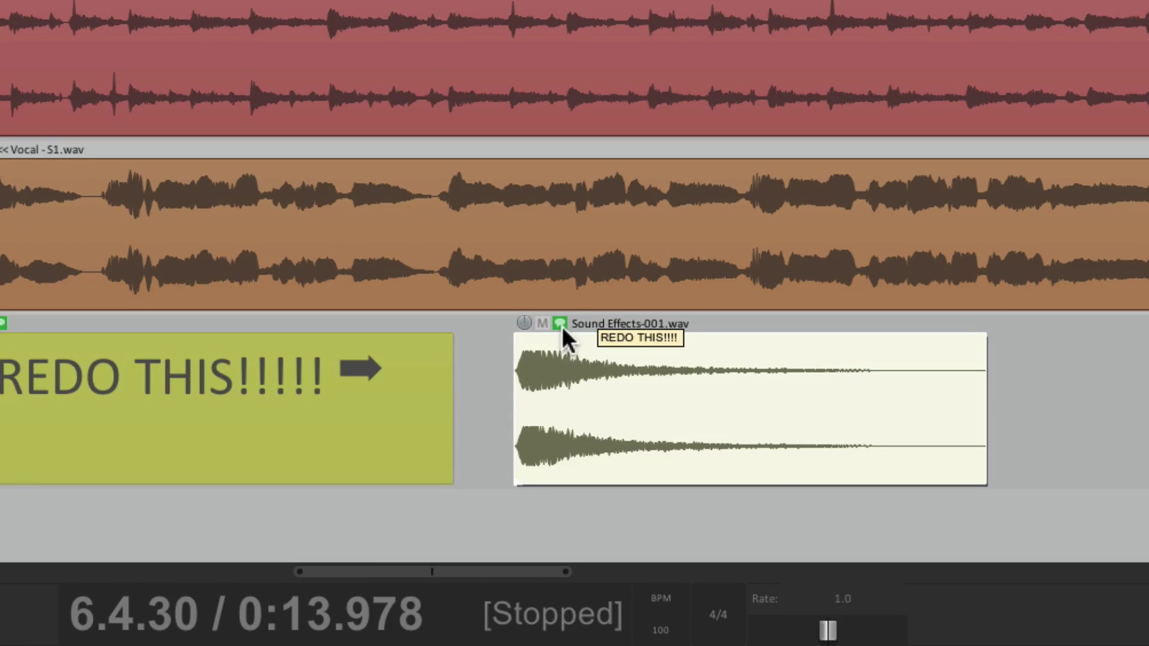
{"action": "left_click", "coordinate": [560, 323]}
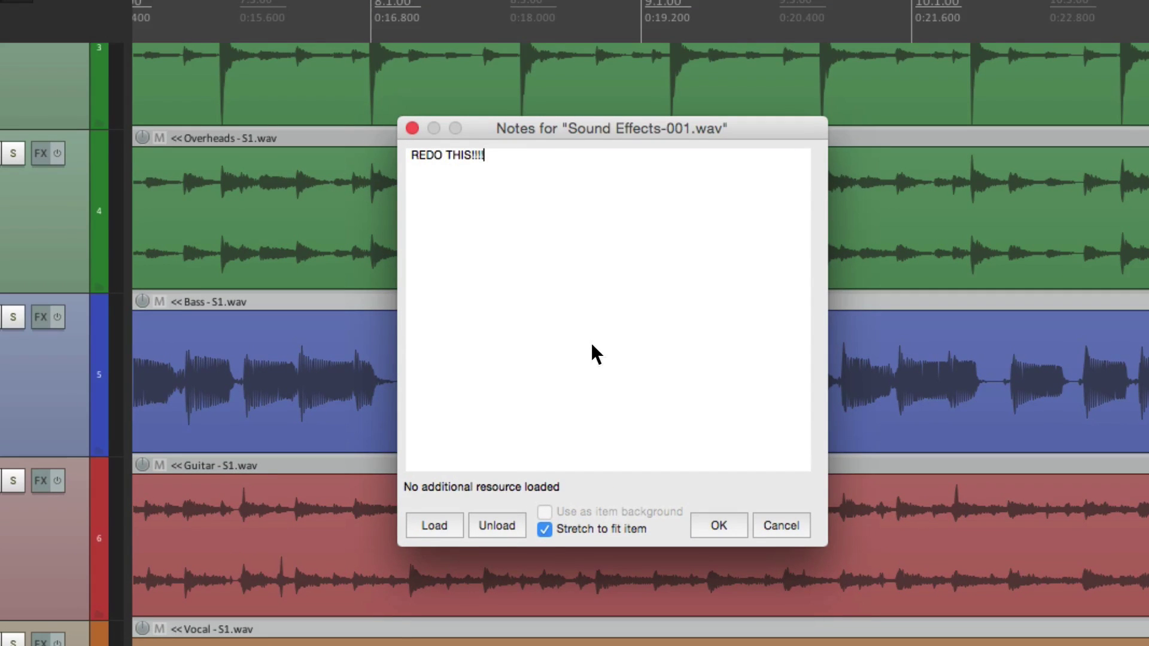
Load Pultec Snare.jpg in the clip's notes and set it as the item background
{"action": "left_click", "coordinate": [431, 523]}
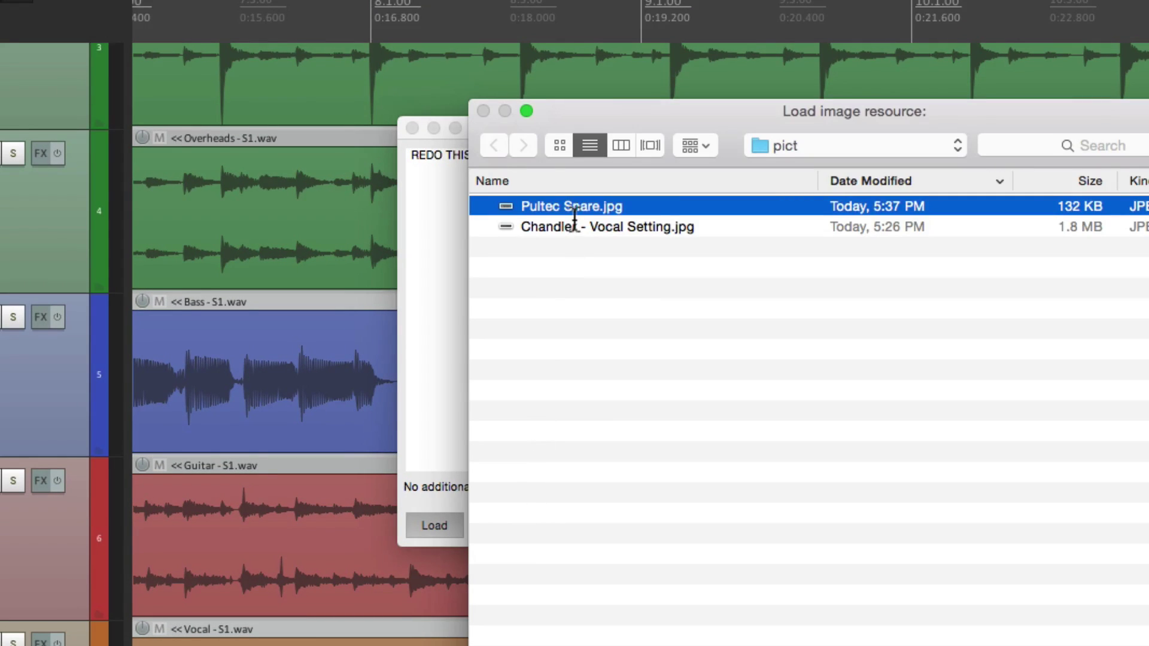
{"action": "double_click", "coordinate": [583, 206]}
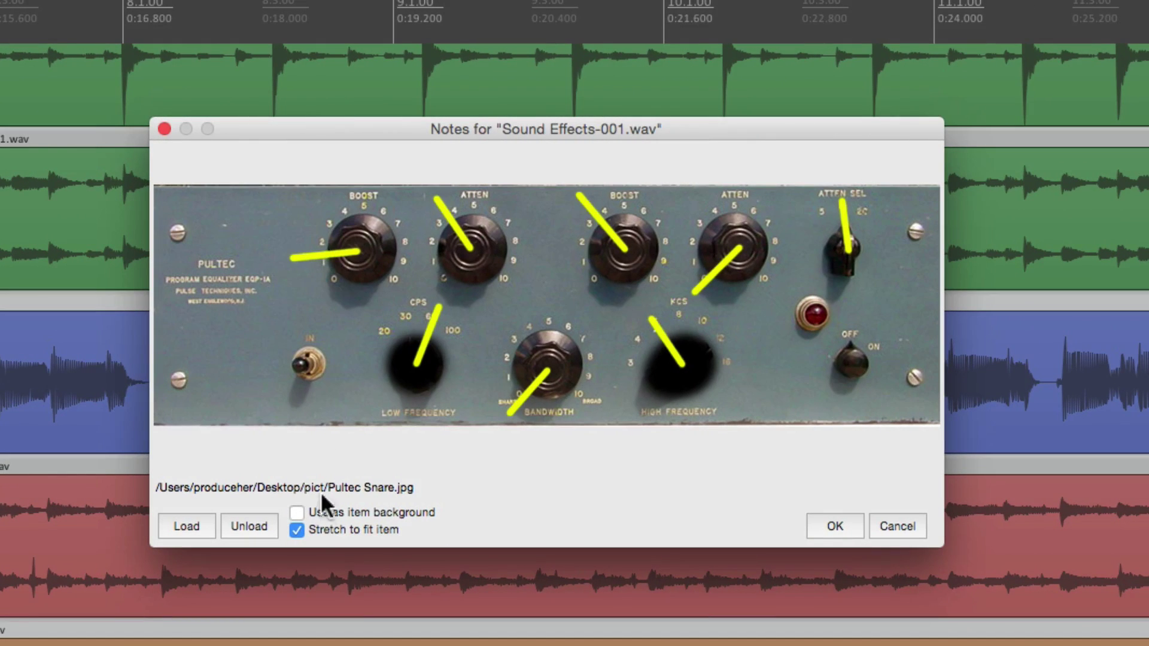
{"action": "left_click", "coordinate": [296, 513]}
{"action": "left_click", "coordinate": [822, 528]}
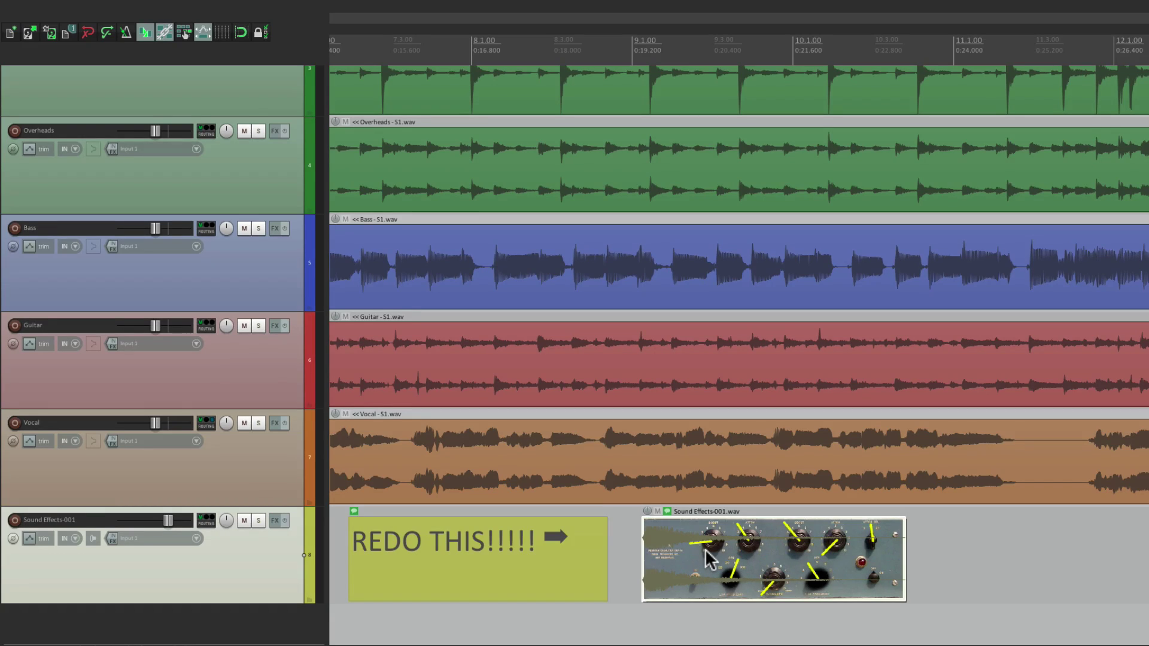
Return to the project start and delete the four section label items on the top track
{"action": "scroll", "coordinate": [508, 336], "scroll_direction": "down", "scroll_amount": 3}
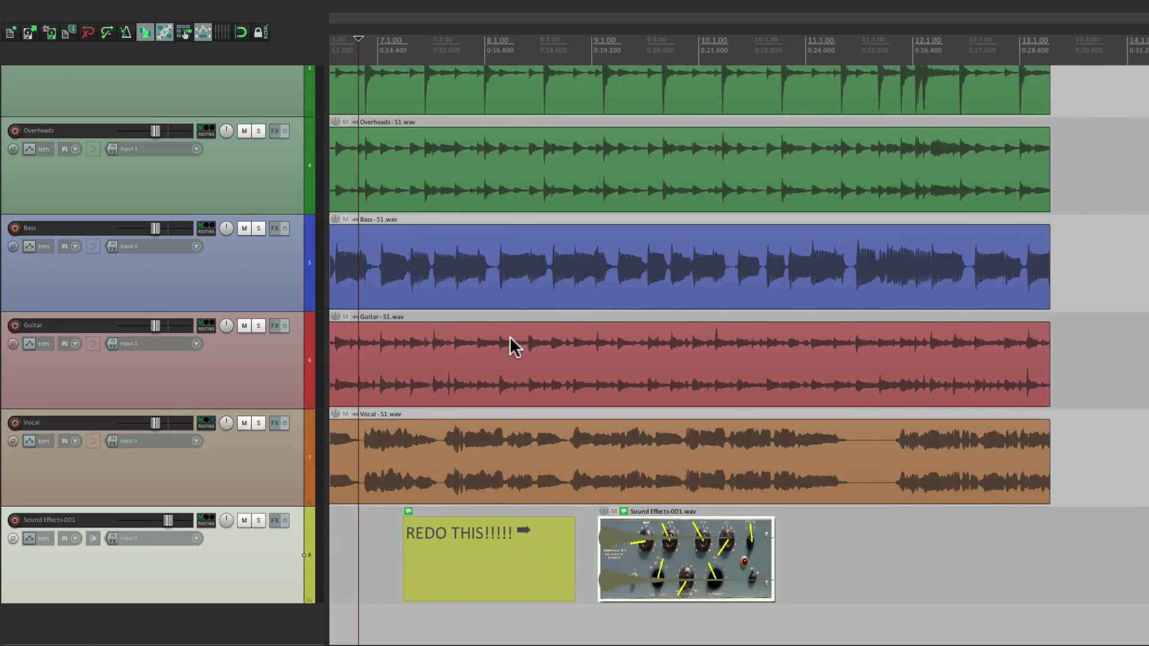
{"action": "scroll", "coordinate": [509, 335], "scroll_direction": "up", "scroll_amount": 5}
{"action": "scroll", "coordinate": [509, 336], "scroll_direction": "left", "scroll_amount": 10}
{"action": "scroll", "coordinate": [543, 336], "scroll_direction": "down", "scroll_amount": 2}
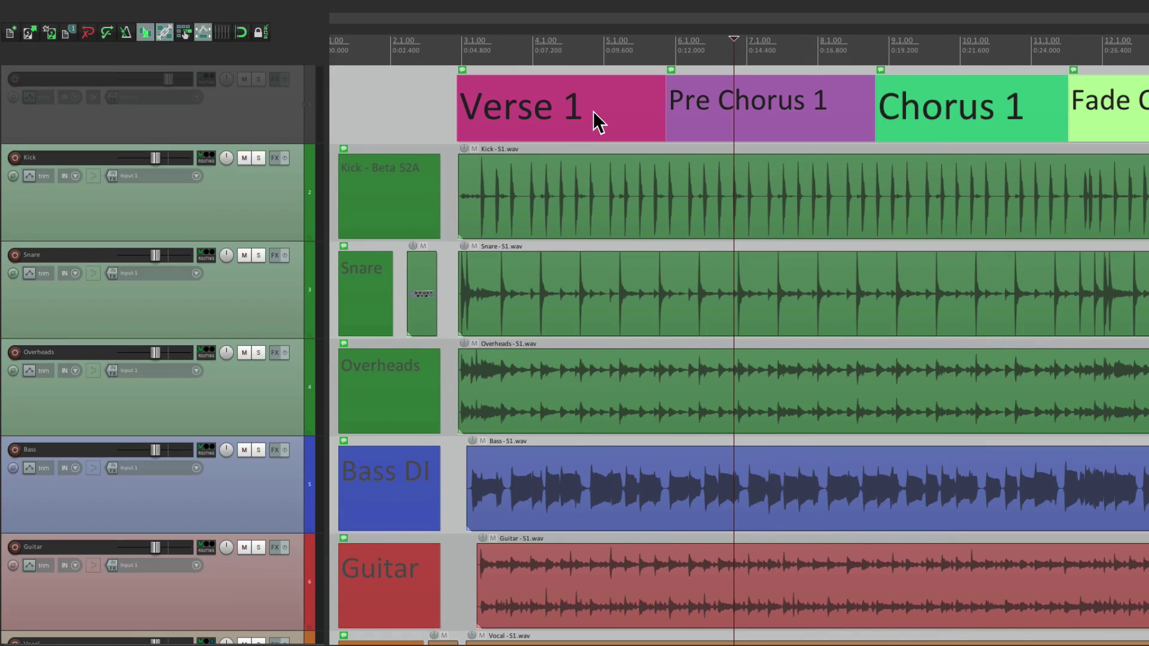
{"action": "key", "text": "Delete"}
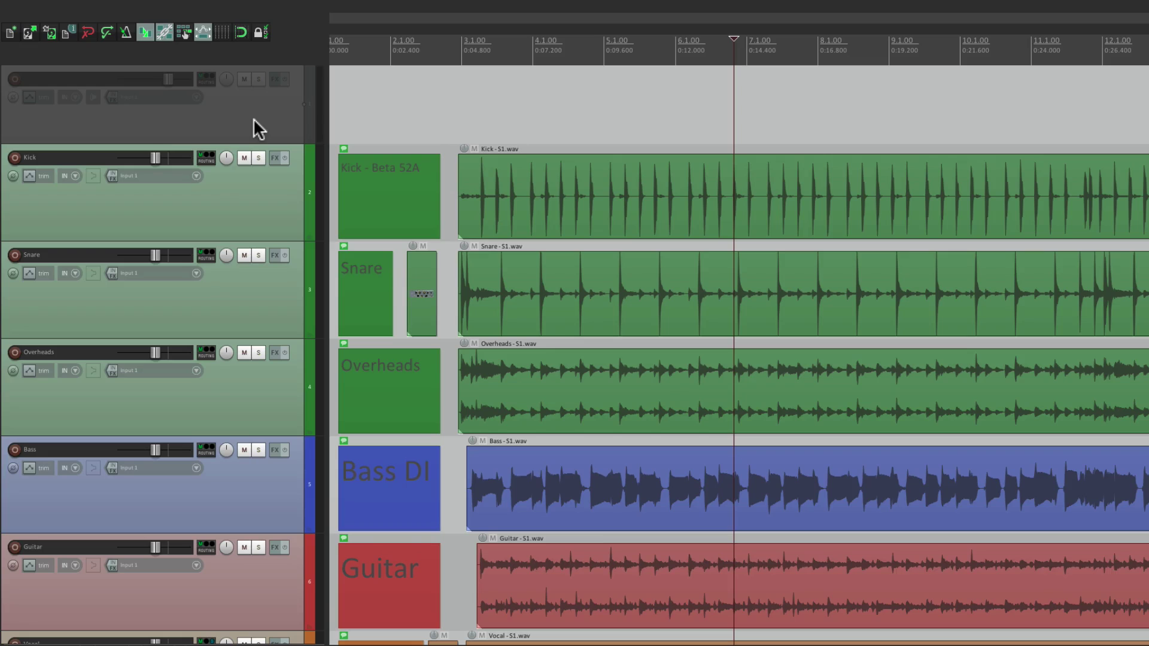
Create a top-track empty item labelled '⬇ ALL DRUMS ⬇' and stretch it across the song
{"action": "left_click_drag", "start_coordinate": [457, 88], "coordinate": [732, 82]}
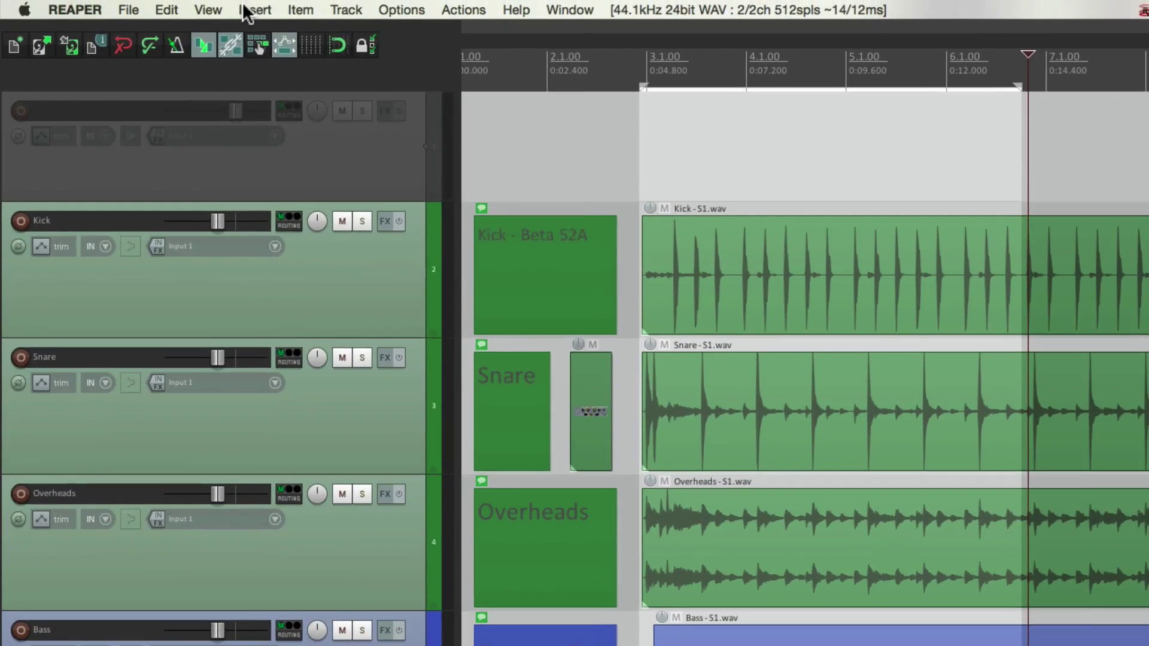
{"action": "left_click", "coordinate": [254, 10]}
{"action": "left_click", "coordinate": [239, 98]}
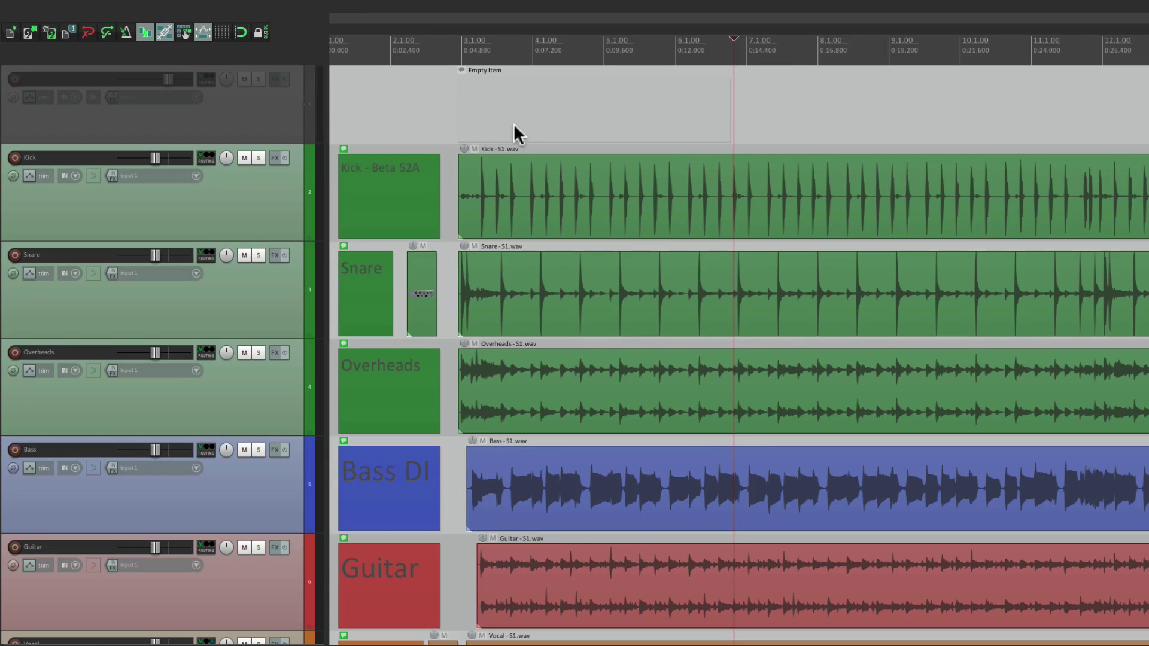
{"action": "double_click", "coordinate": [515, 122]}
{"action": "type", "text": "⬇ ALL DRUMS ⬇"}
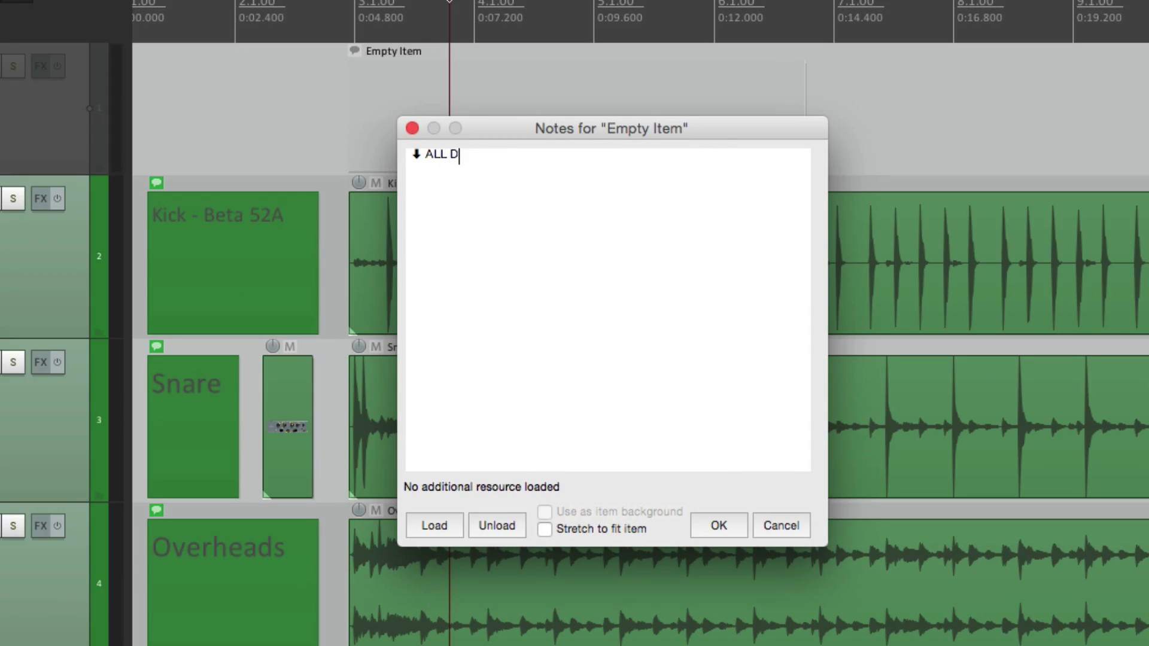
{"action": "left_click", "coordinate": [719, 525]}
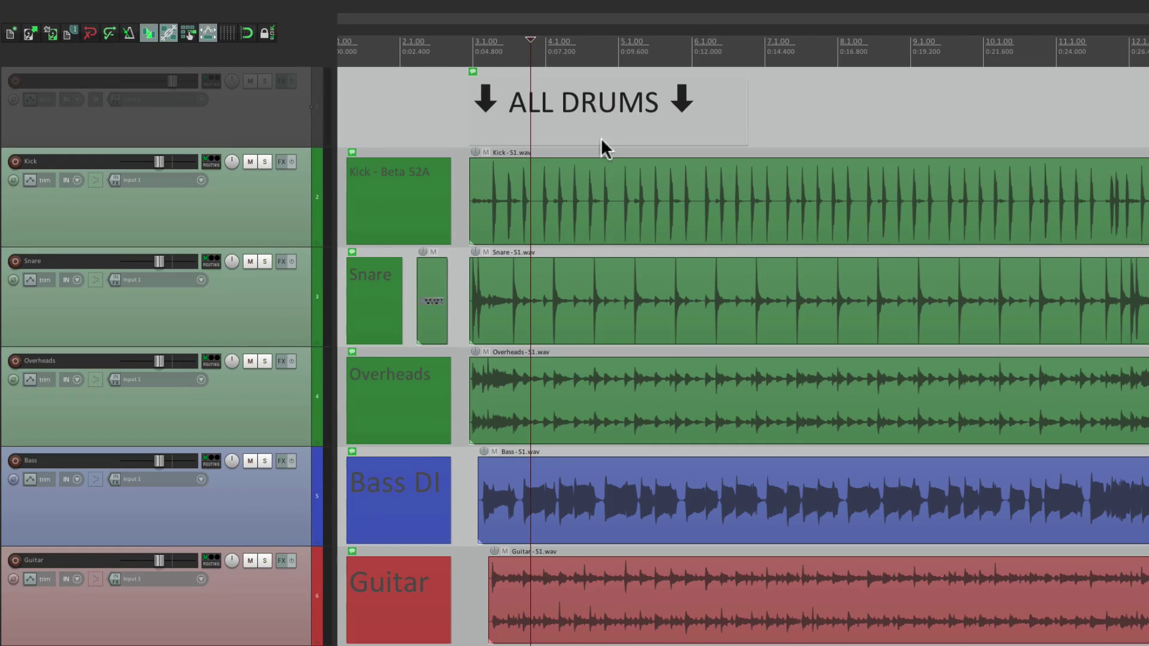
{"action": "scroll", "coordinate": [601, 138], "scroll_direction": "down", "scroll_amount": 3}
{"action": "left_click_drag", "start_coordinate": [598, 114], "coordinate": [910, 103]}
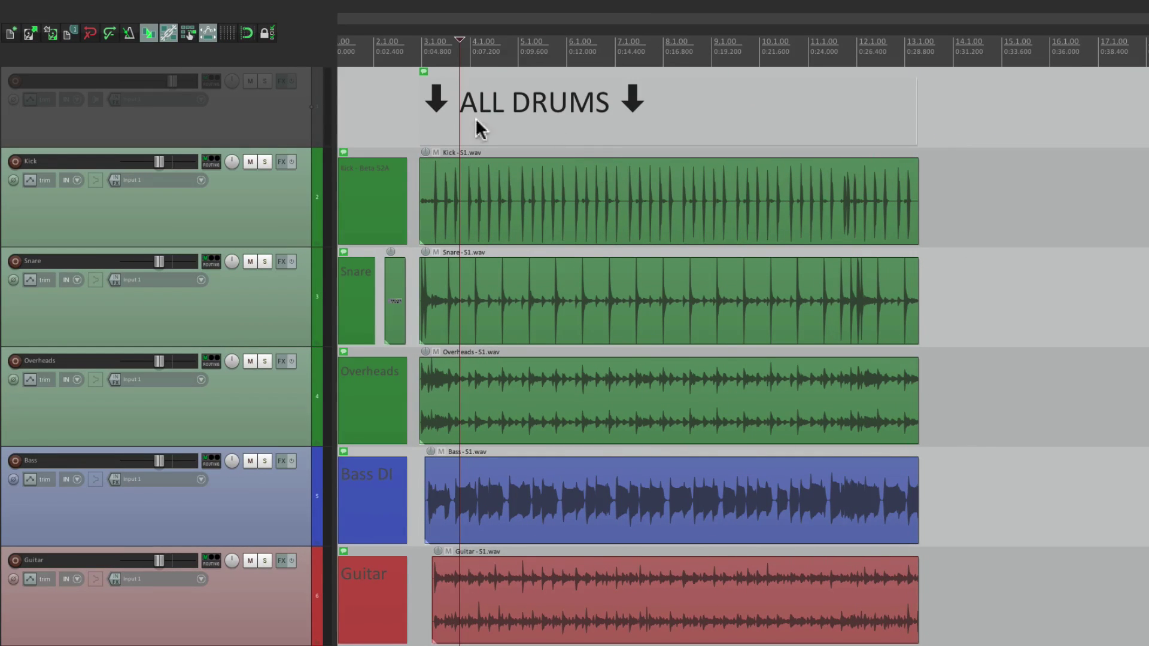
Split the ALL DRUMS item at four points and make the top track shorter
{"action": "scroll", "coordinate": [444, 140], "scroll_direction": "up", "scroll_amount": 3}
{"action": "left_click", "coordinate": [564, 112]}
{"action": "key", "text": "s"}
{"action": "left_click", "coordinate": [744, 107]}
{"action": "key", "text": "s"}
{"action": "left_click", "coordinate": [881, 106]}
{"action": "key", "text": "s"}
{"action": "left_click", "coordinate": [1090, 109]}
{"action": "key", "text": "s"}
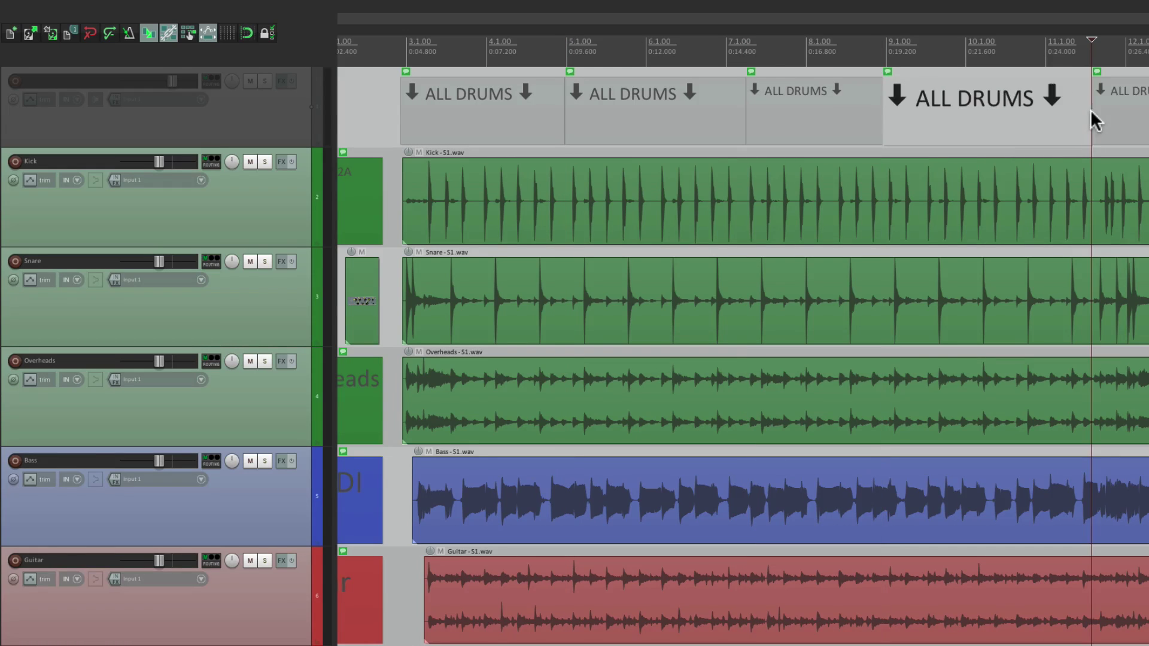
{"action": "scroll", "coordinate": [478, 227], "scroll_direction": "up", "scroll_amount": 3}
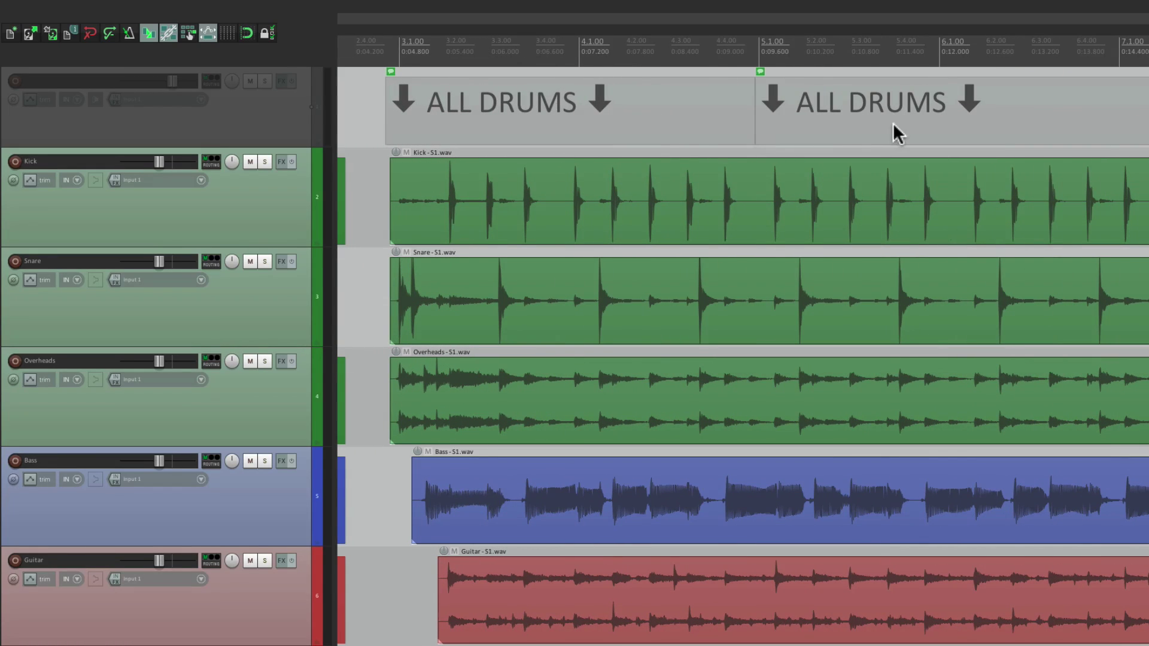
{"action": "left_click_drag", "start_coordinate": [303, 145], "coordinate": [297, 123]}
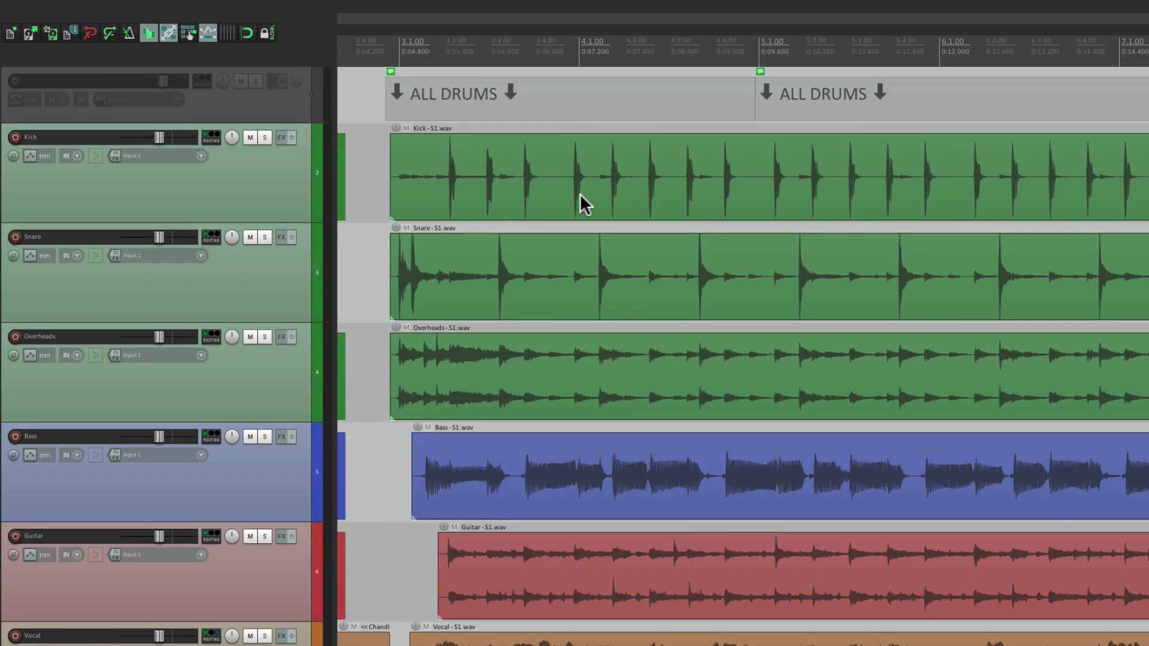
Duplicate the ALL DRUMS track below Overheads and change its label's DRUMS to INSTRUMENTS
{"action": "key", "text": "ctrl+shift+d"}
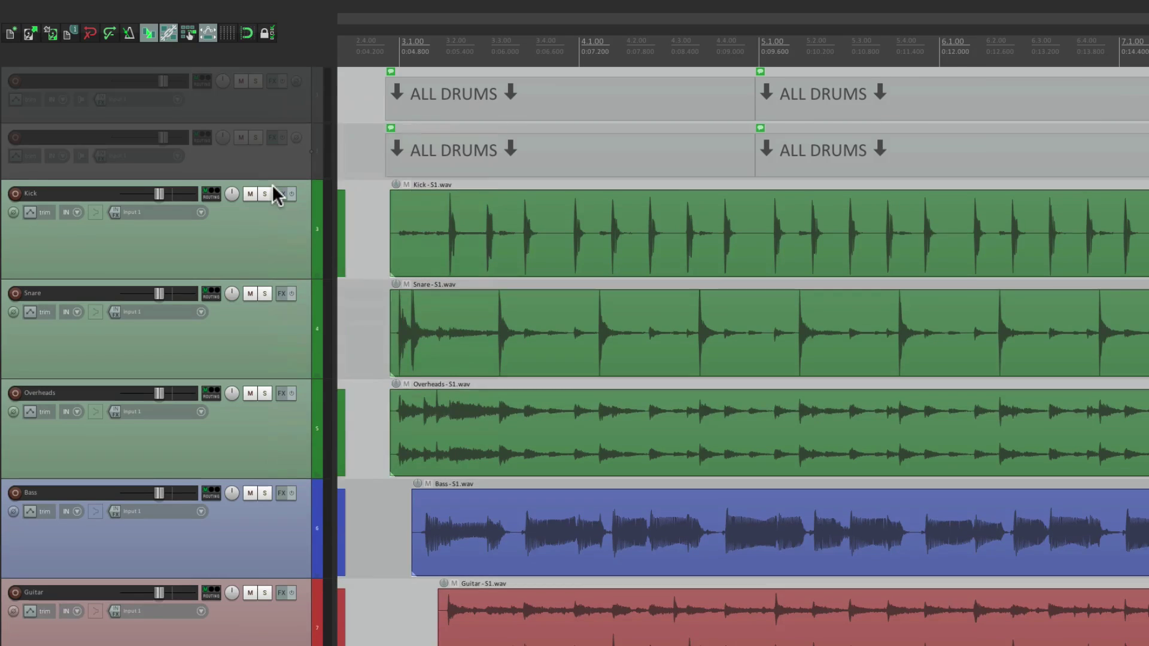
{"action": "left_click_drag", "start_coordinate": [289, 322], "coordinate": [286, 455]}
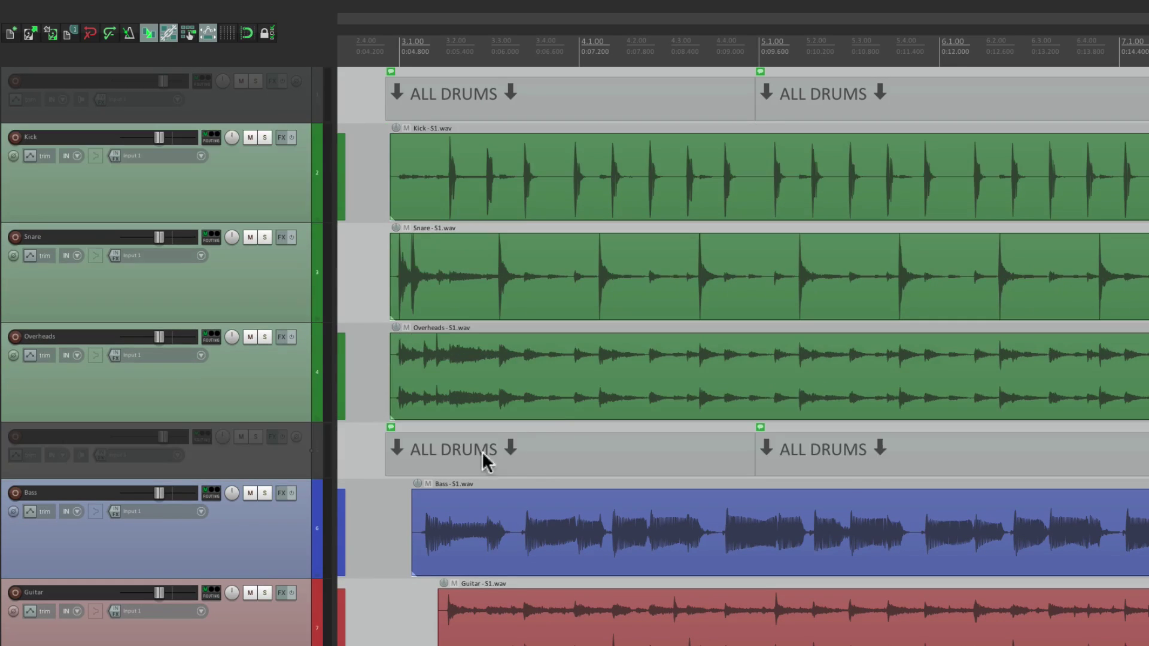
{"action": "double_click", "coordinate": [527, 450]}
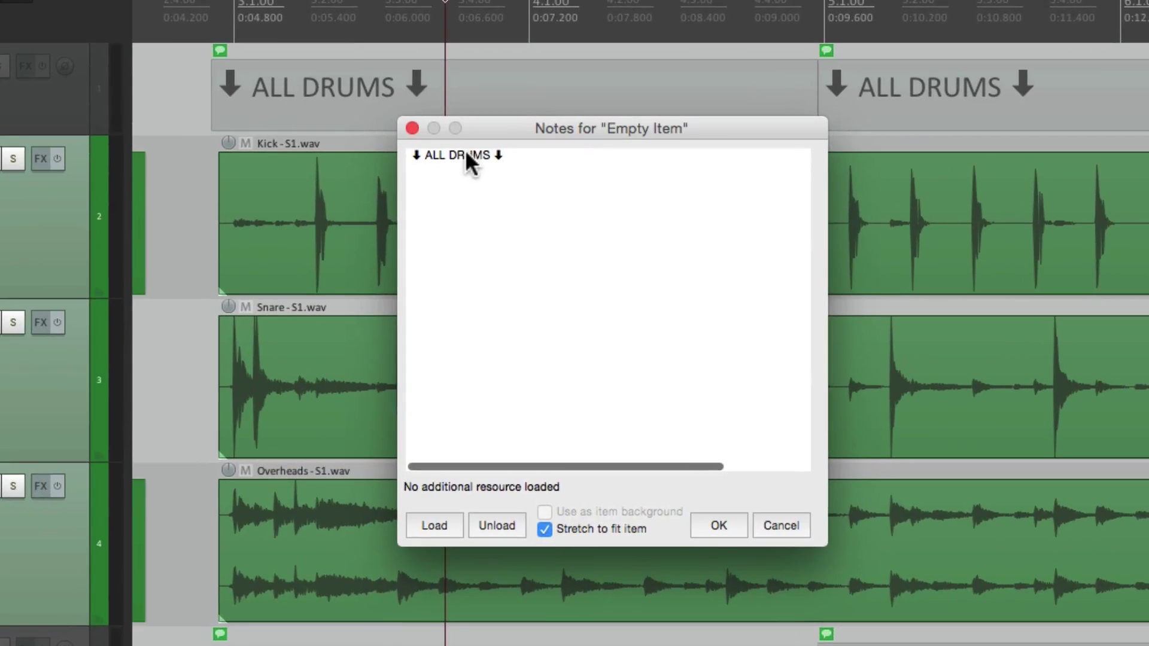
{"action": "double_click", "coordinate": [536, 136]}
{"action": "type", "text": "INSTRUMENTS"}
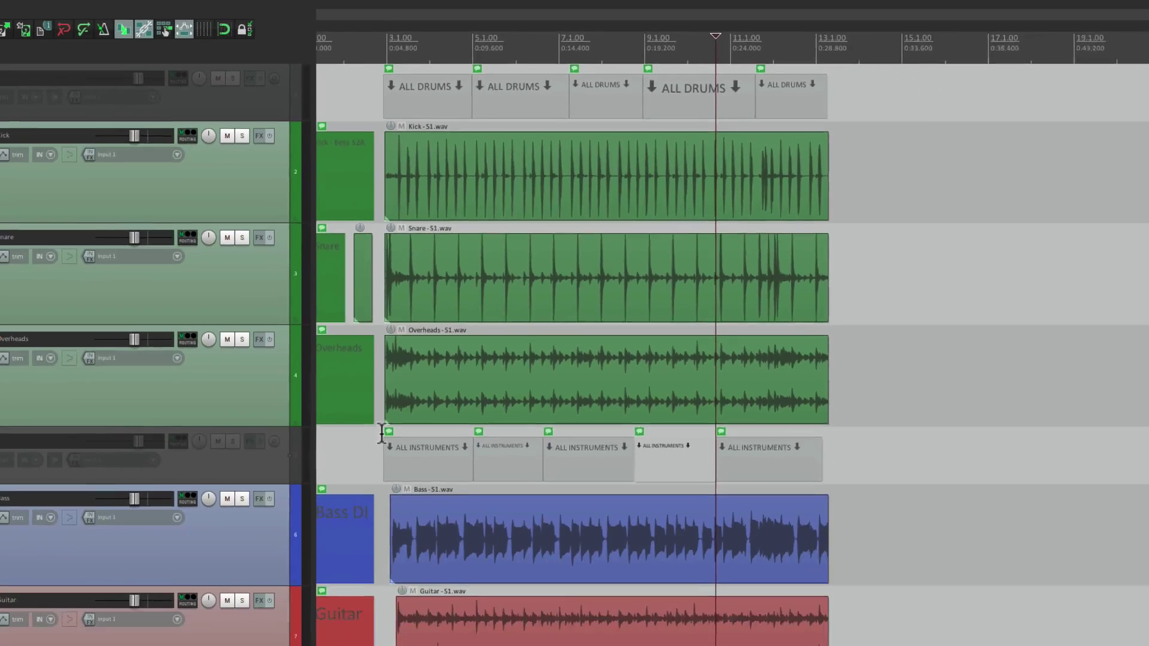
{"action": "scroll", "coordinate": [381, 433], "scroll_direction": "up", "scroll_amount": 5}
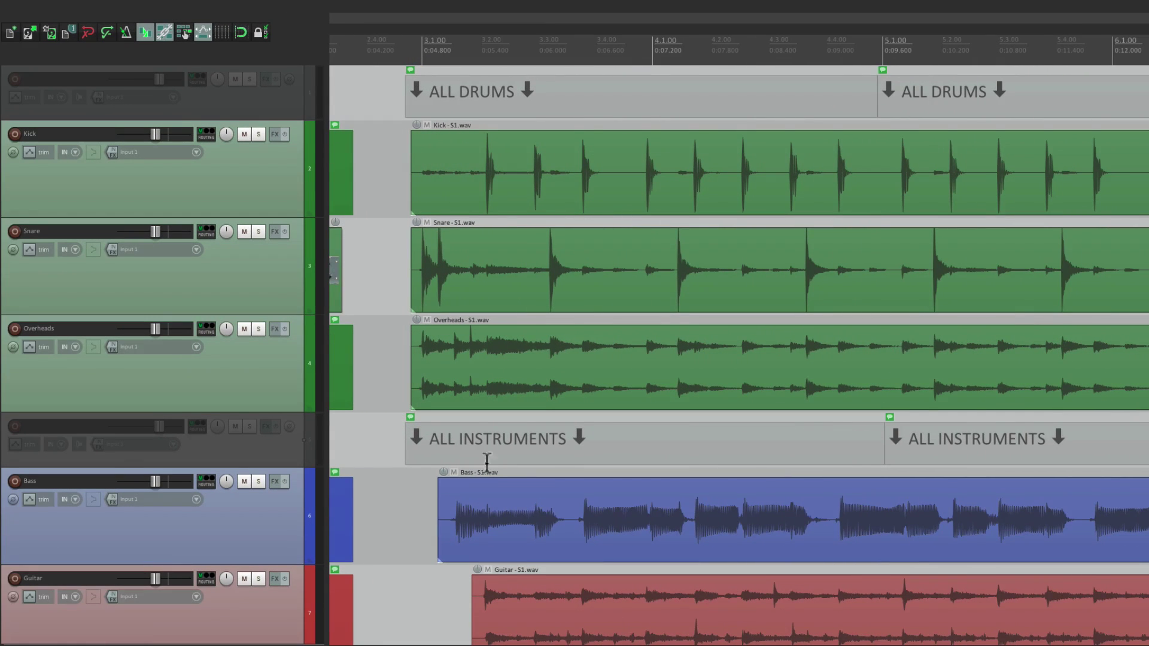
{"action": "scroll", "coordinate": [519, 251], "scroll_direction": "down", "scroll_amount": 2}
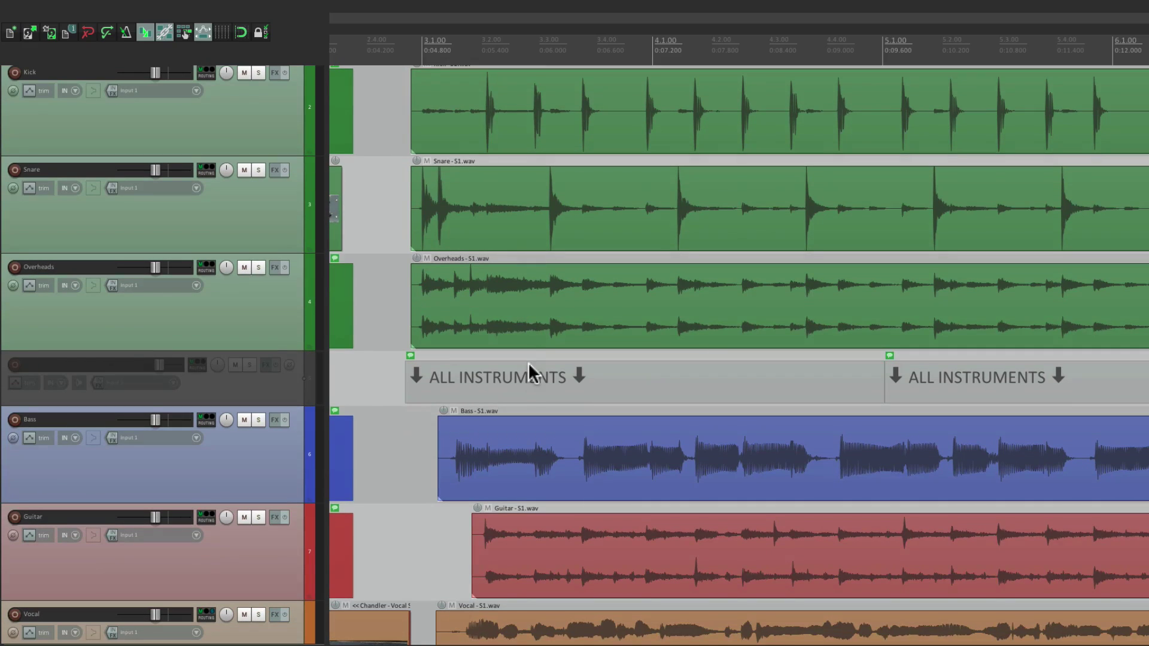
{"action": "scroll", "coordinate": [531, 439], "scroll_direction": "down", "scroll_amount": 4}
{"action": "scroll", "coordinate": [519, 379], "scroll_direction": "up", "scroll_amount": 6}
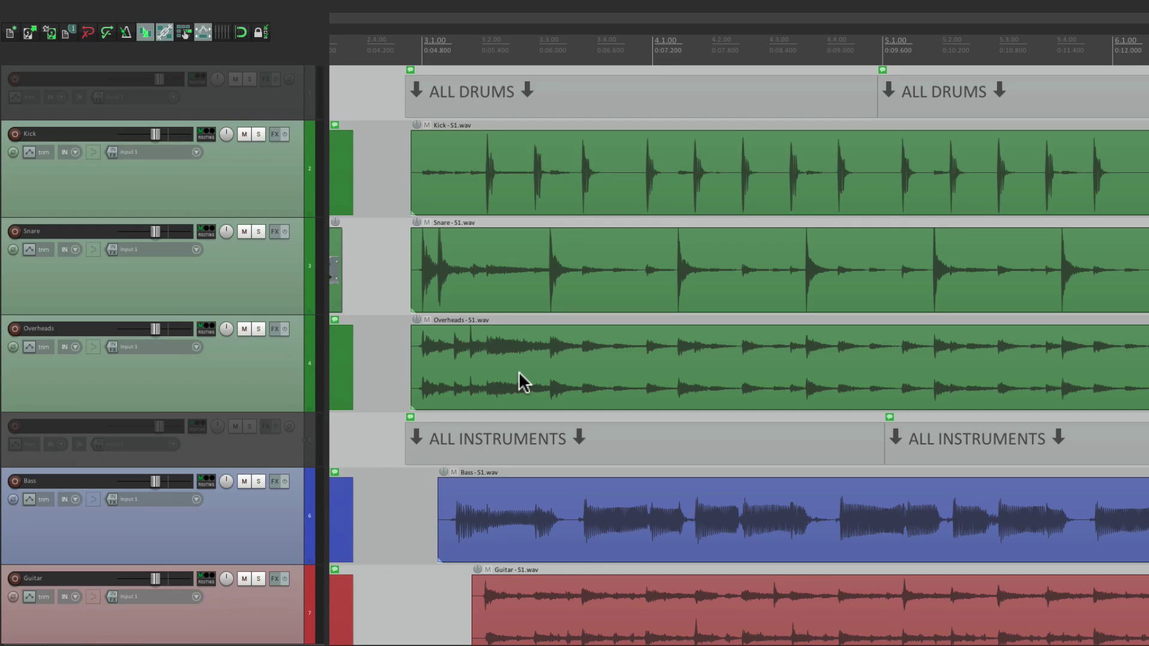
{"action": "scroll", "coordinate": [518, 371], "scroll_direction": "left", "scroll_amount": 8}
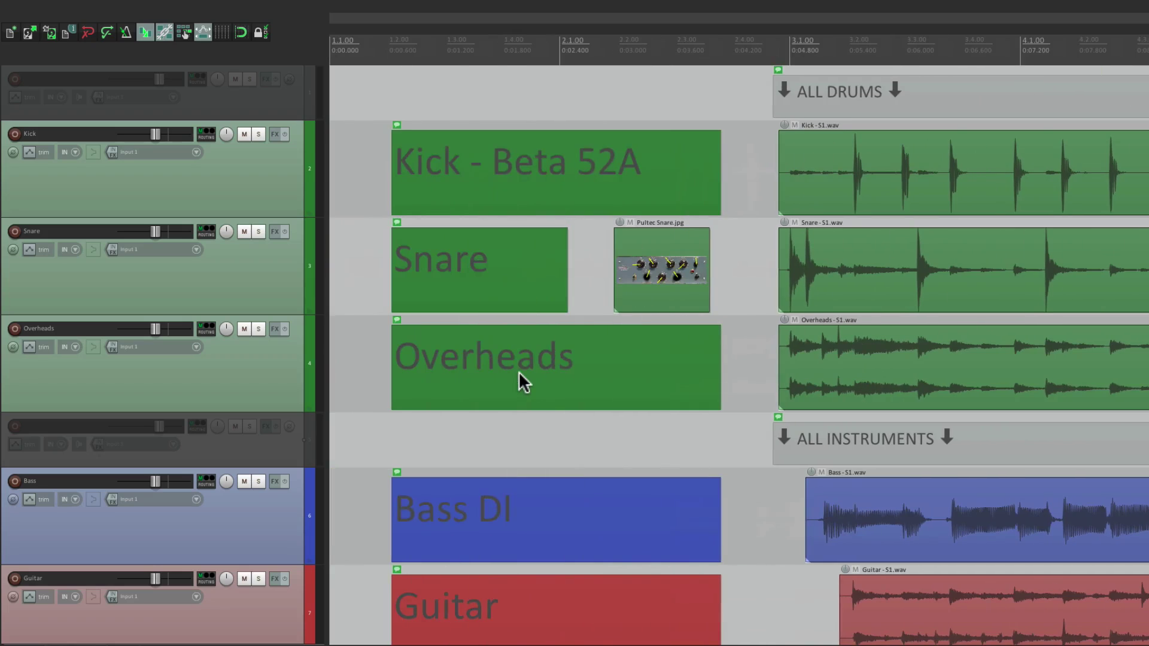
{"action": "left_click", "coordinate": [651, 241]}
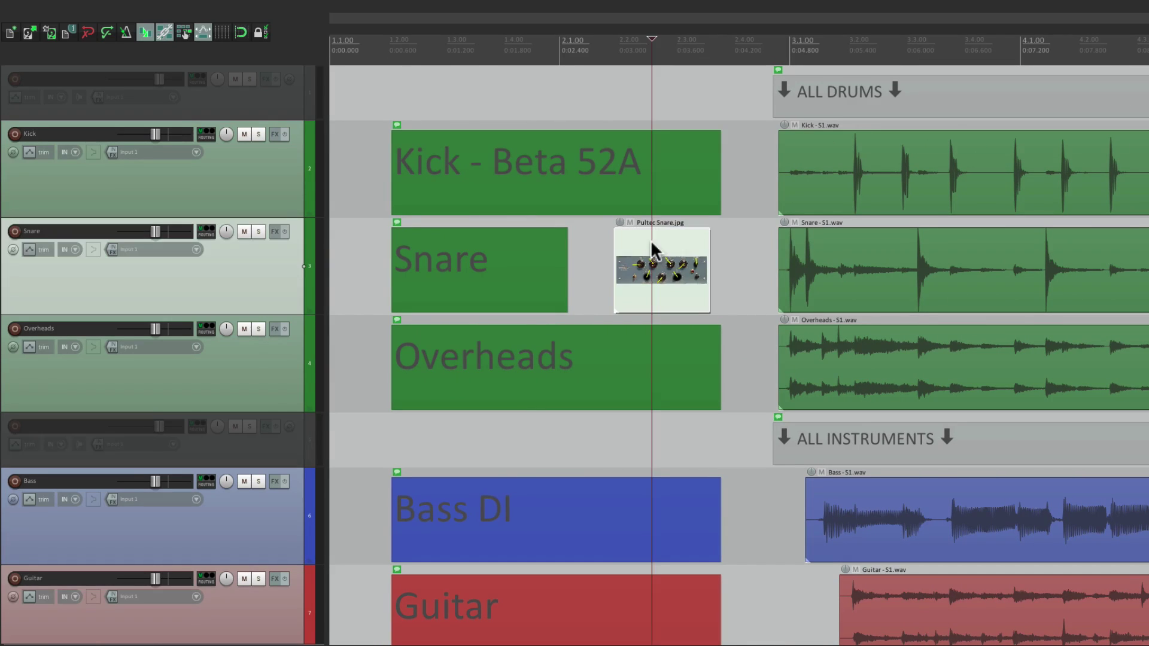
{"action": "key", "text": "z"}
{"action": "key", "text": "z"}
{"action": "scroll", "coordinate": [580, 363], "scroll_direction": "down", "scroll_amount": 3}
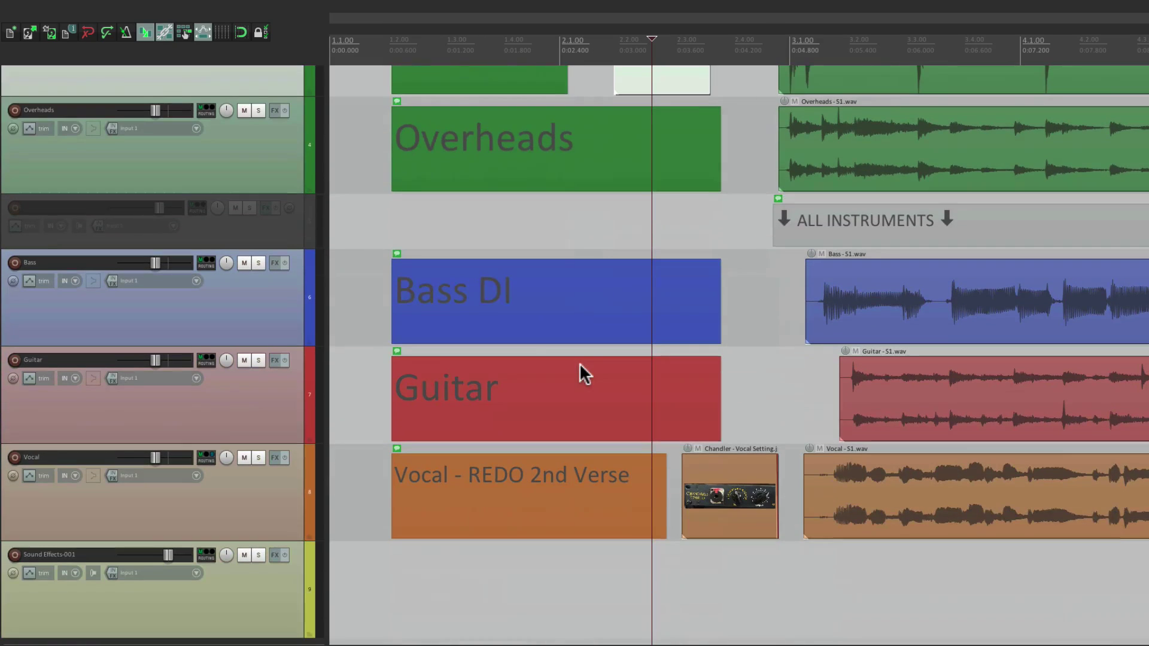
{"action": "scroll", "coordinate": [552, 292], "scroll_direction": "right", "scroll_amount": 5}
{"action": "scroll", "coordinate": [551, 292], "scroll_direction": "up", "scroll_amount": 3}
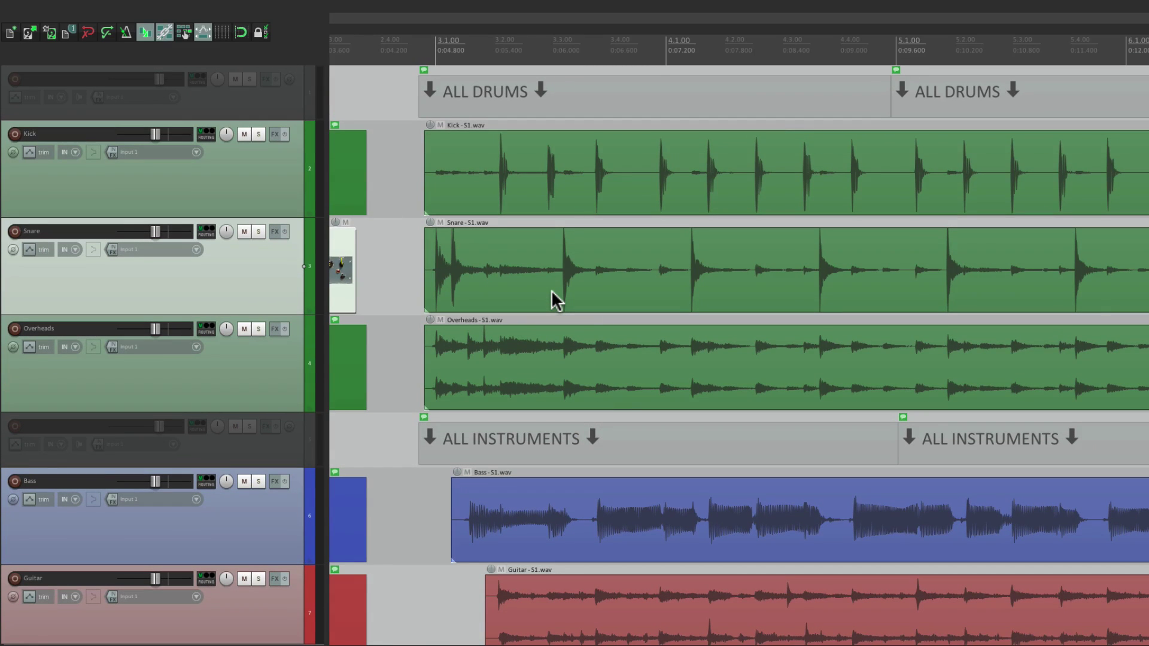